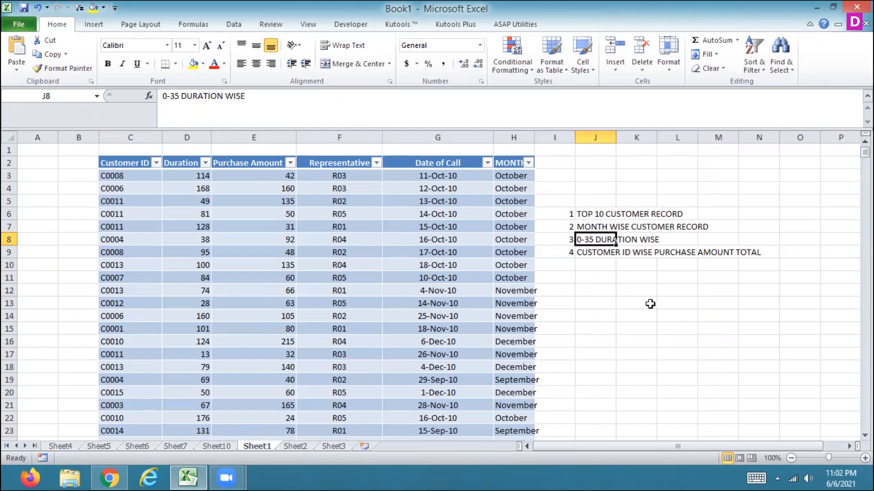
Step: Create a PivotTable on a new worksheet from the whole customer table, from the Customer ID header to the last MONTH row
key("Left")
key("Left")
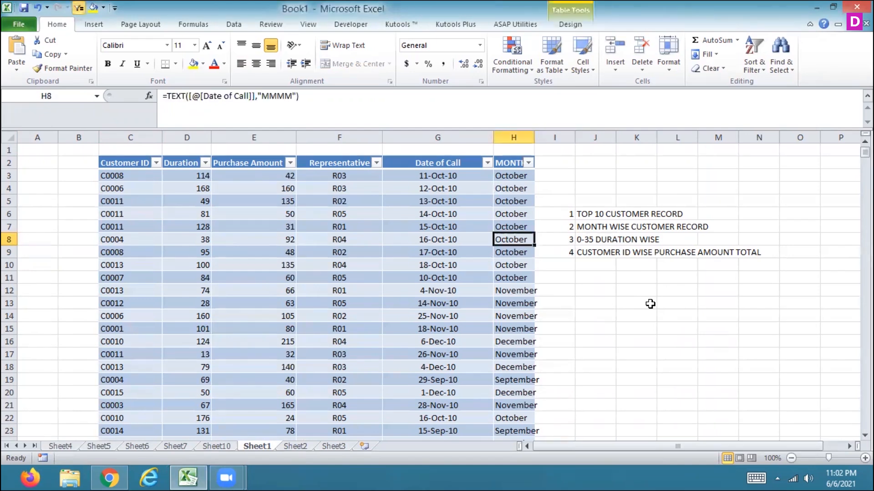
key("Left")
key("Left")
key("Left")
key("Left")
key("Left")
key("Left")
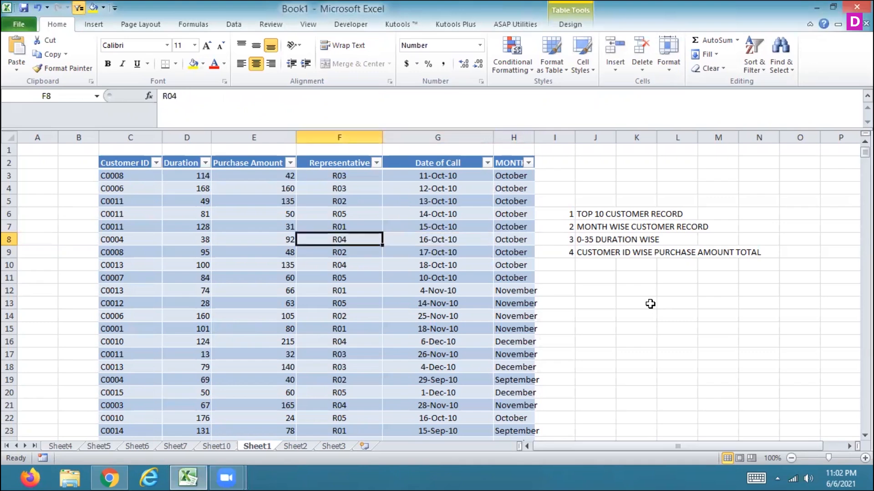
key("Right")
key("Up")
key("Up")
key("Up")
key("Up")
key("Up")
key("Up")
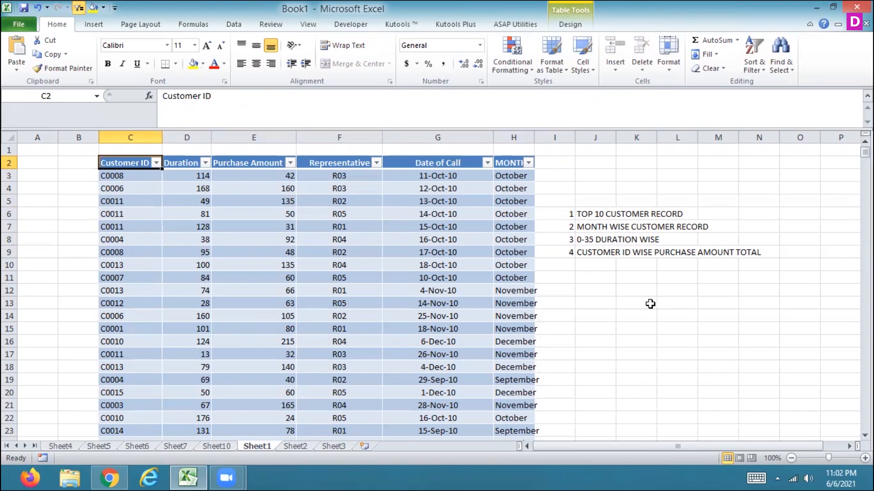
key("super+c")
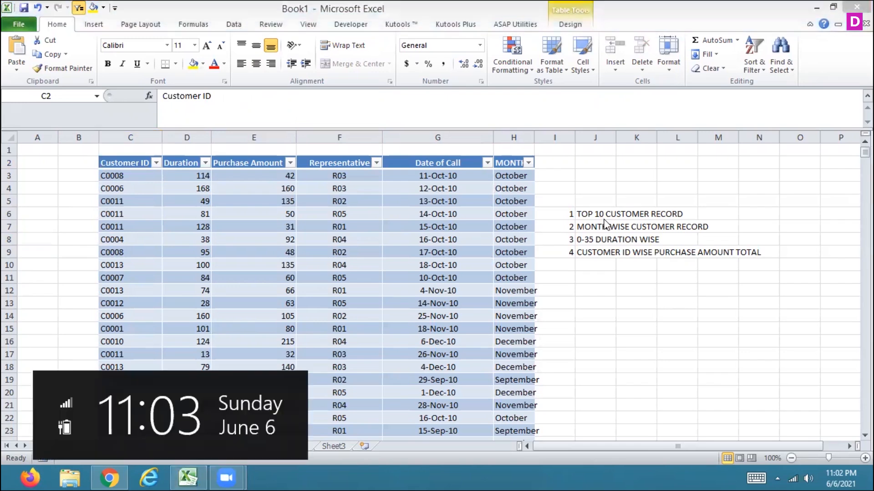
key("Escape")
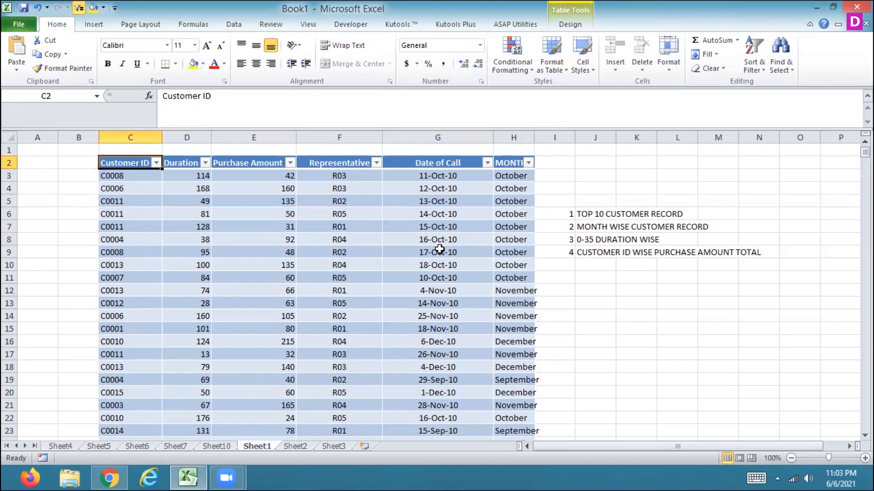
key("shift+Right")
key("shift+Right")
key("shift+Right")
key("shift+Right")
key("shift+Right")
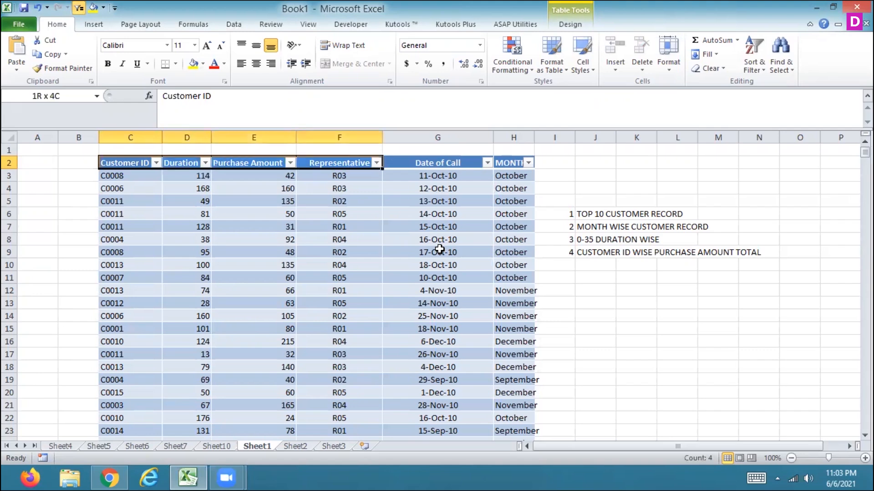
key("shift+Down")
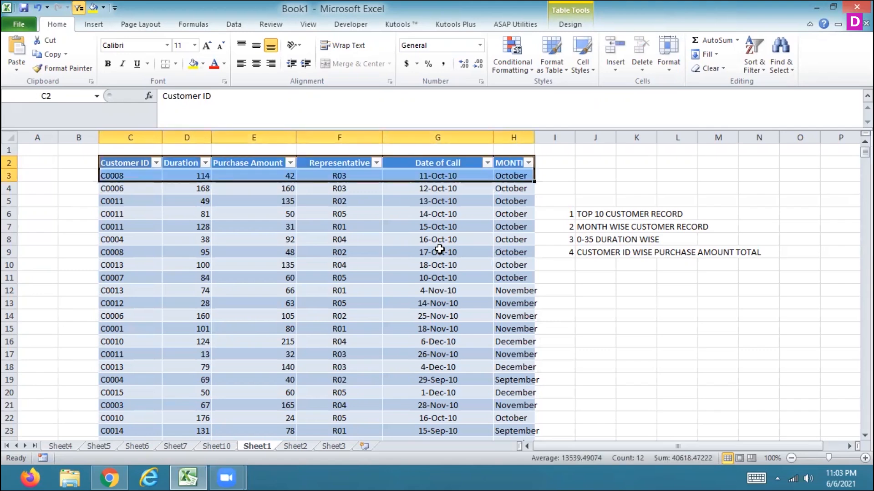
key("shift+Down")
key("shift+Down")
key("shift+Down")
key("shift+Down")
key("shift+Down")
key("shift+Down")
key("shift+Down")
key("shift+Down")
key("shift+Down")
key("shift+Down")
key("shift+Down")
key("shift+Down")
key("ctrl+shift+Down")
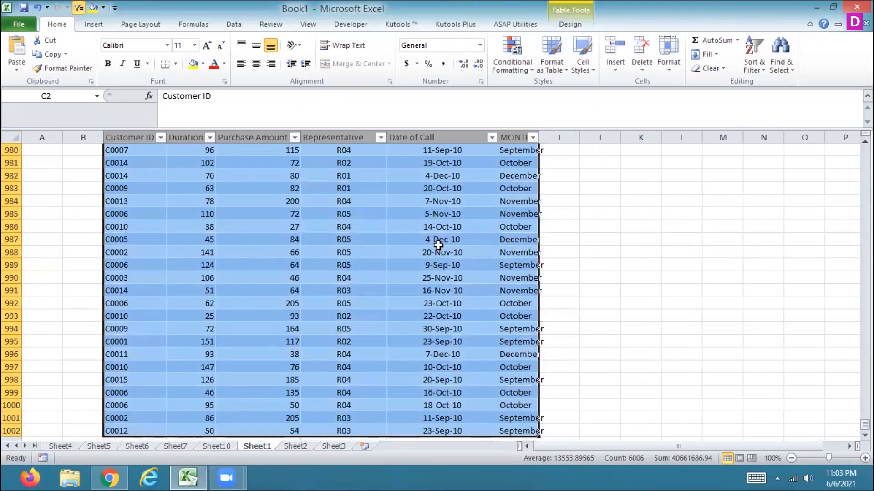
left_click(94, 24)
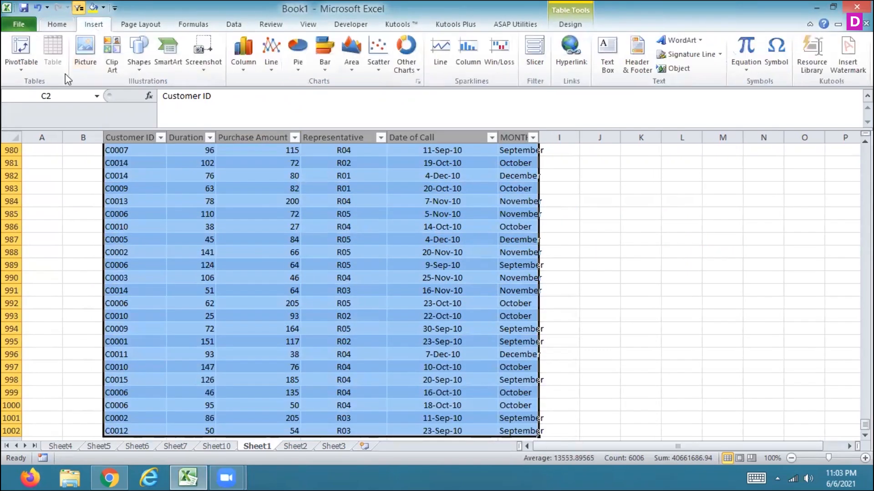
left_click(21, 46)
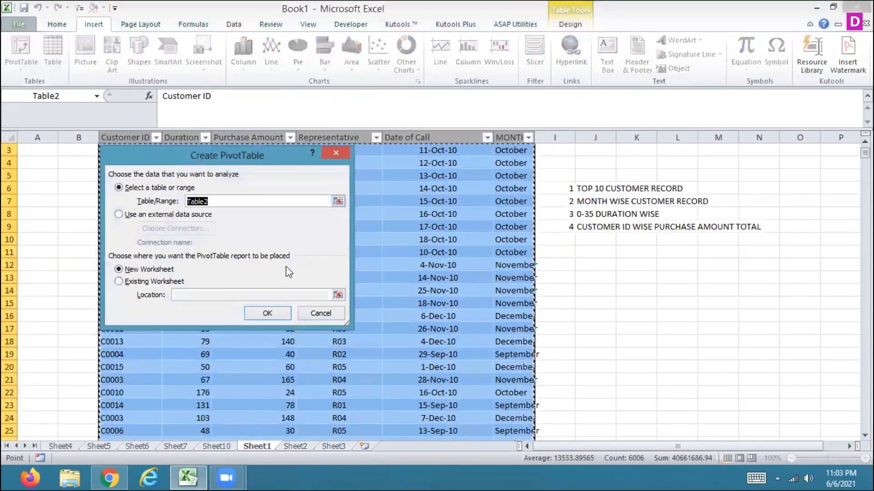
left_click(268, 313)
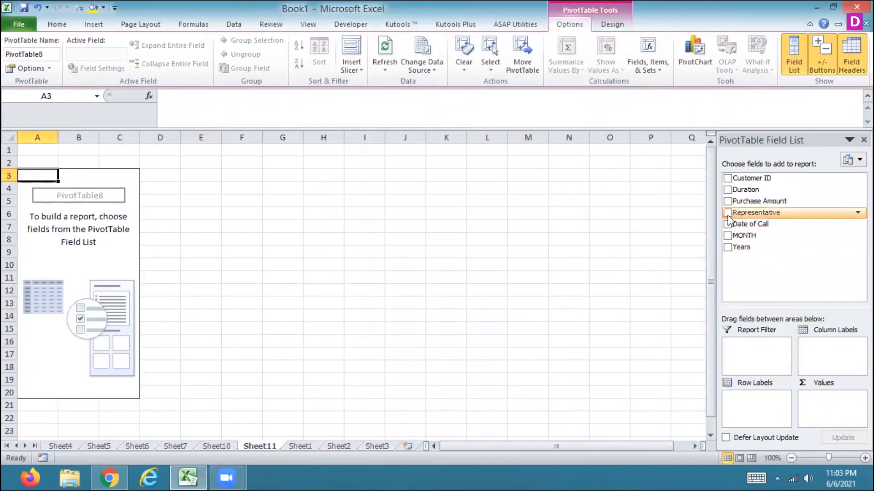
Step: Lay out the pivot table with Duration as row labels, the sum of Purchase Amount as values and Representative as report filter
left_click(727, 190)
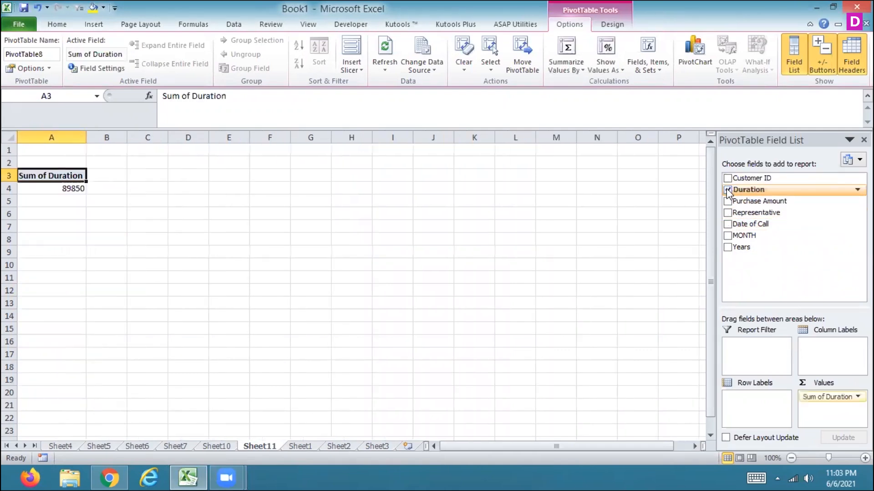
left_click_drag(828, 397, 774, 400)
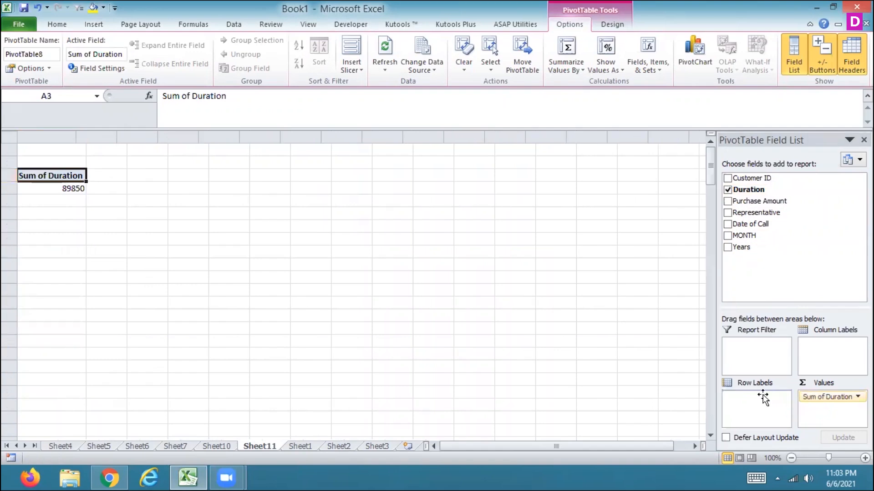
left_click(727, 201)
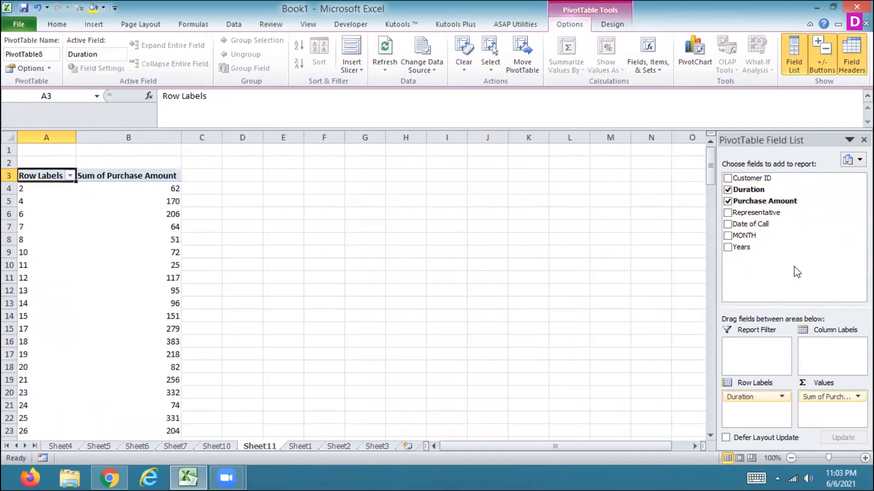
left_click(728, 213)
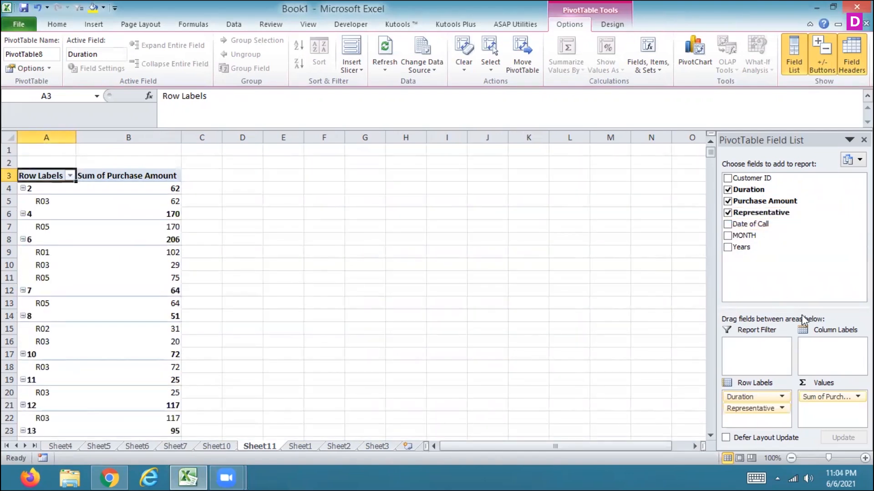
left_click_drag(742, 408, 748, 358)
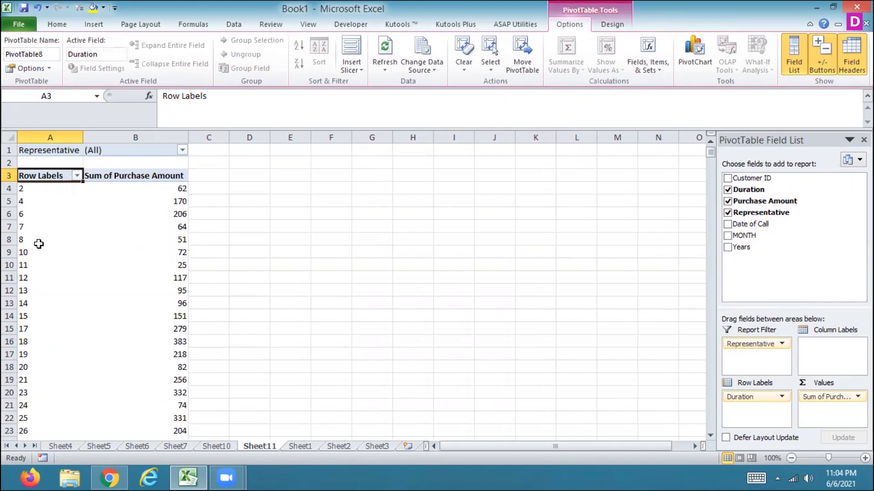
Step: Group the Duration row labels in intervals of 30
right_click(30, 251)
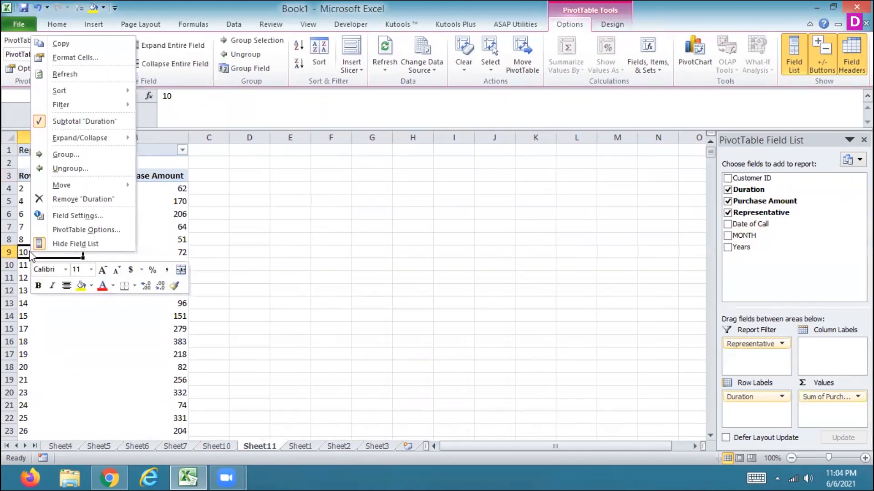
left_click(69, 155)
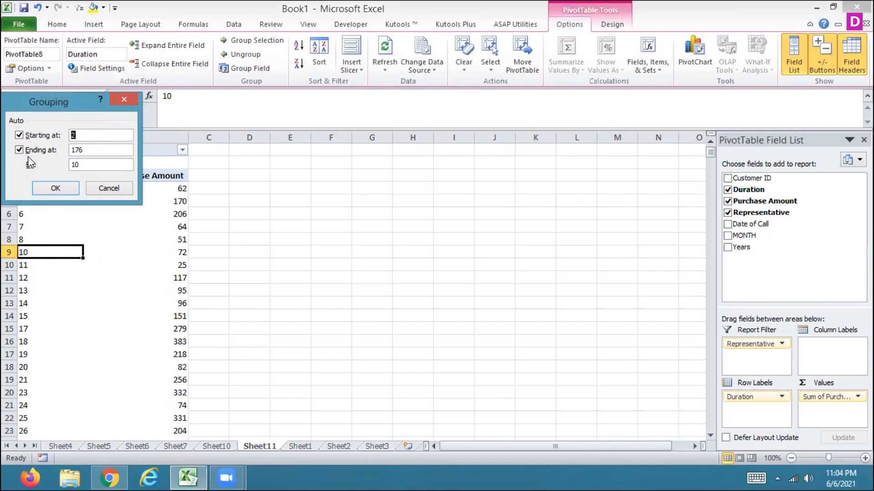
key("Tab")
left_click(80, 166)
key("BackSpace")
key("BackSpace")
type("30")
left_click(57, 187)
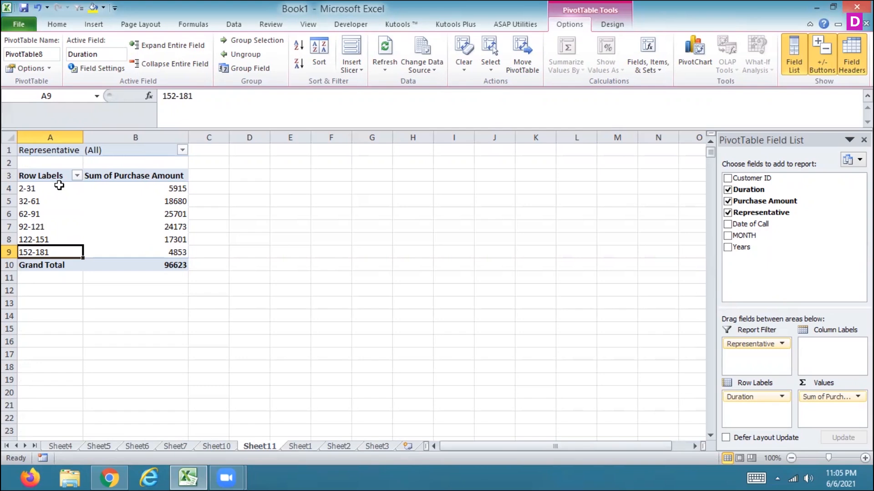
Step: Ungroup the Duration row labels
right_click(50, 210)
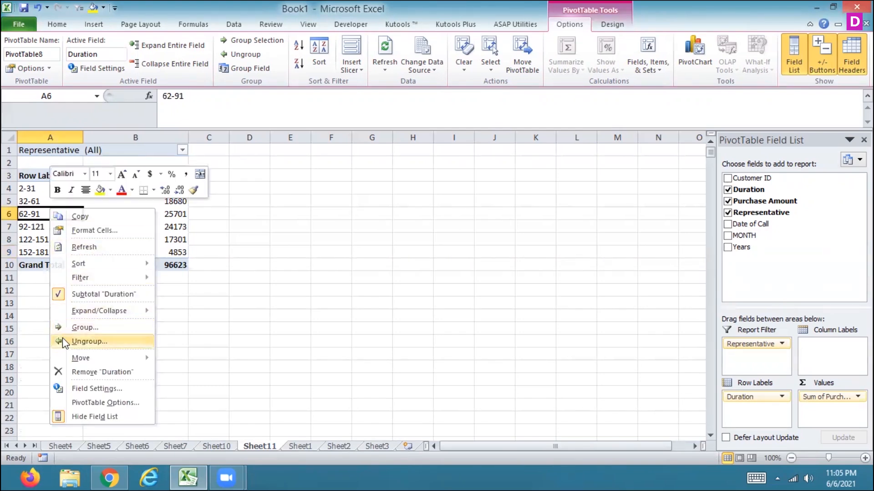
left_click(63, 341)
left_click(27, 269)
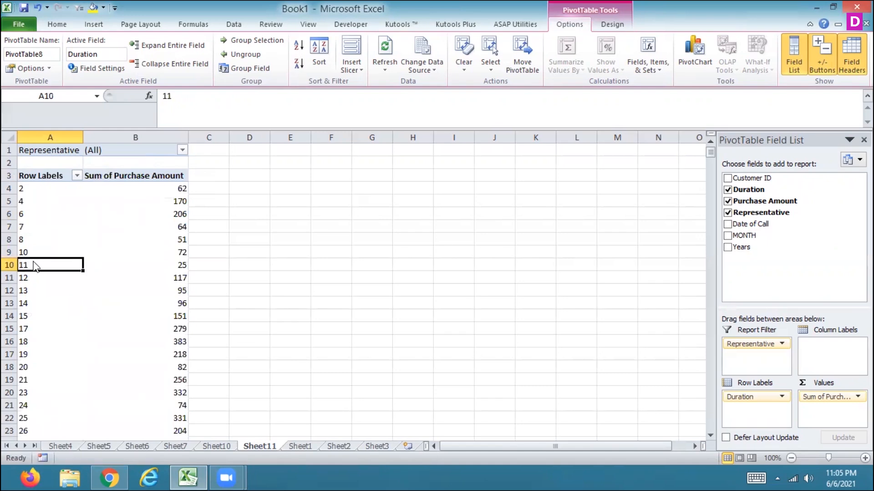
right_click(36, 267)
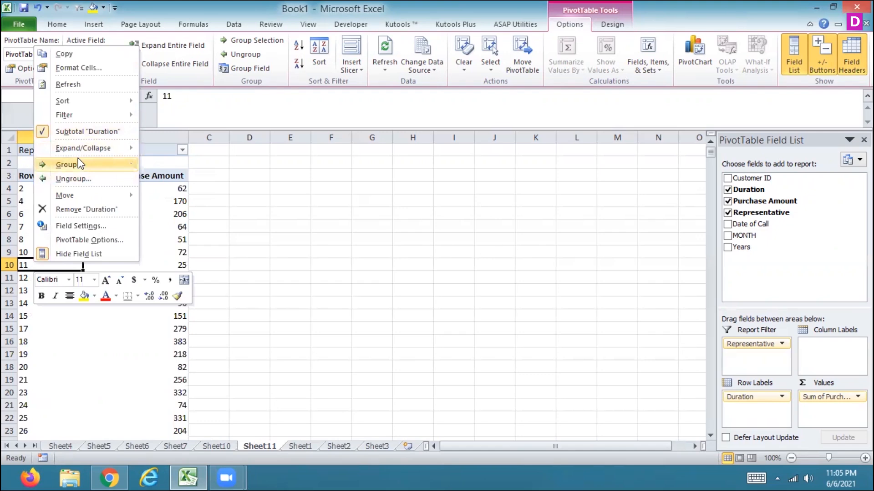
left_click(91, 238)
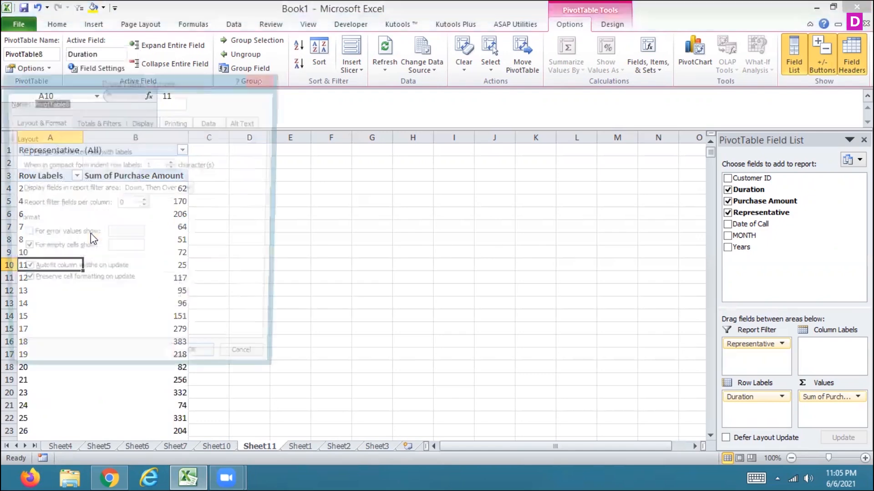
left_click(262, 362)
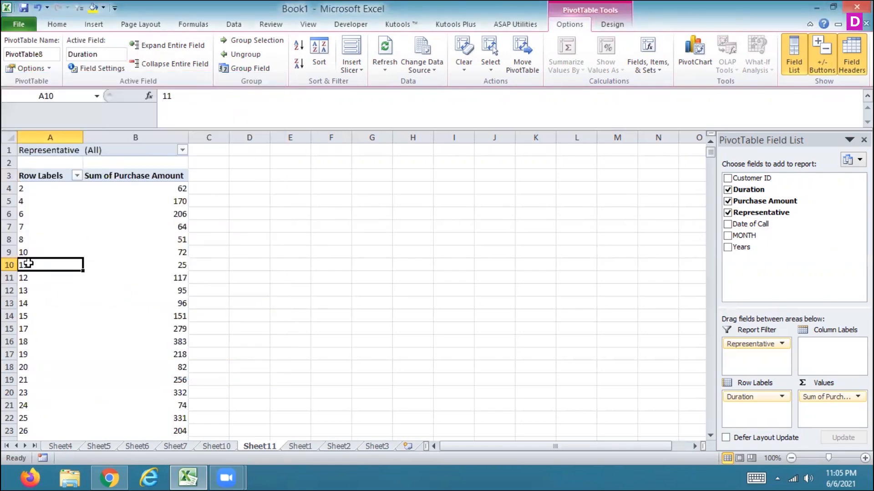
Step: Group the Duration row labels in intervals of 10, keeping the automatic start and end values
right_click(27, 265)
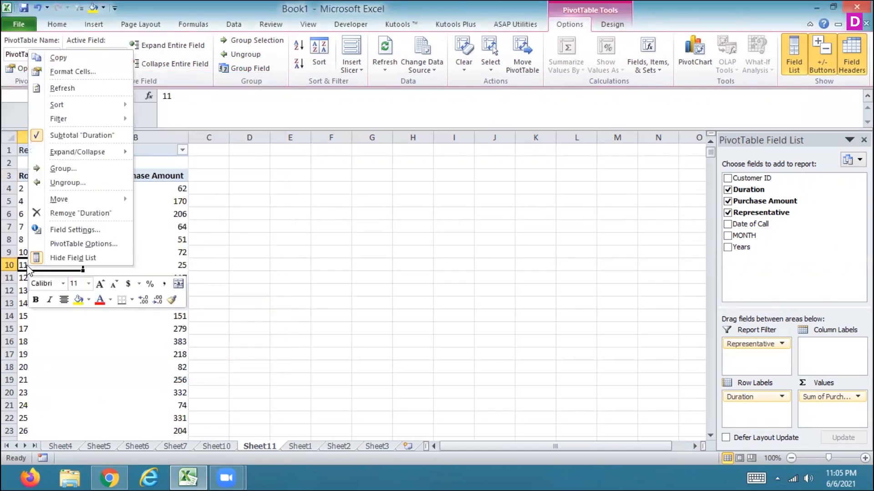
left_click(63, 169)
left_click(54, 202)
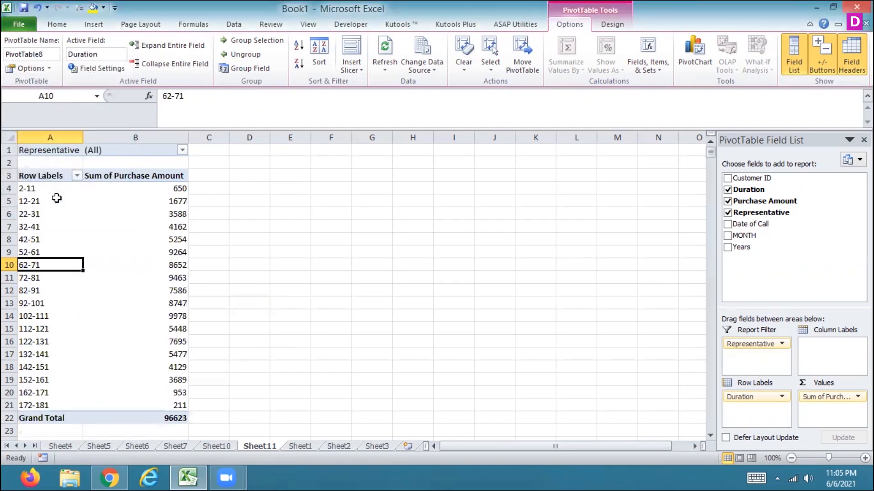
Step: Move Representative from the report filter to the row labels beneath Duration, and reorder the fields so Duration is nested under Representative
mouse_move(180, 266)
left_click_drag(750, 343, 751, 412)
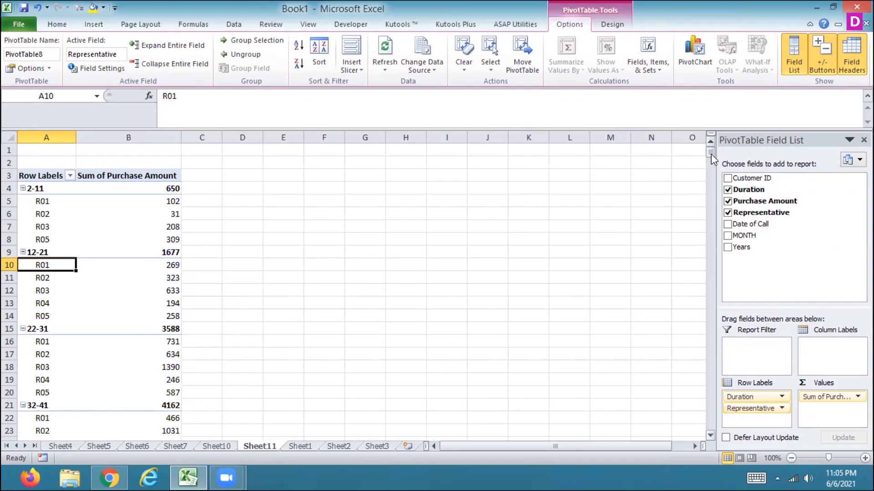
left_click_drag(711, 153, 716, 192)
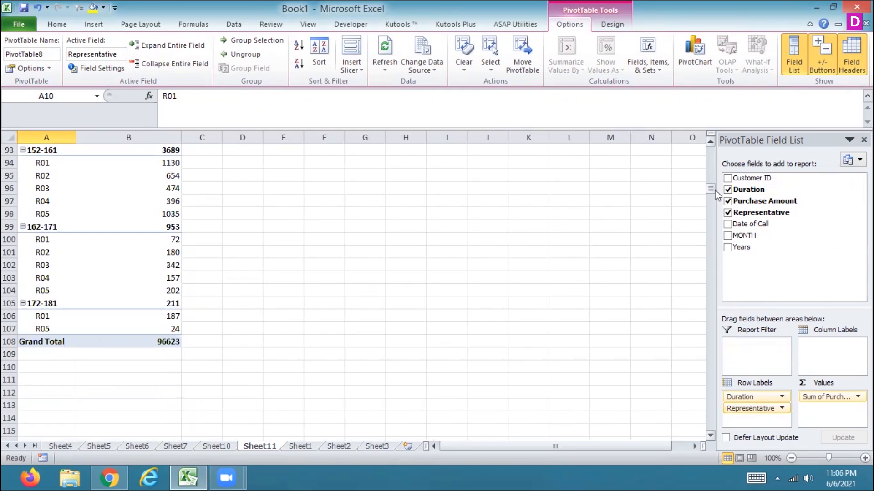
left_click_drag(711, 191, 711, 152)
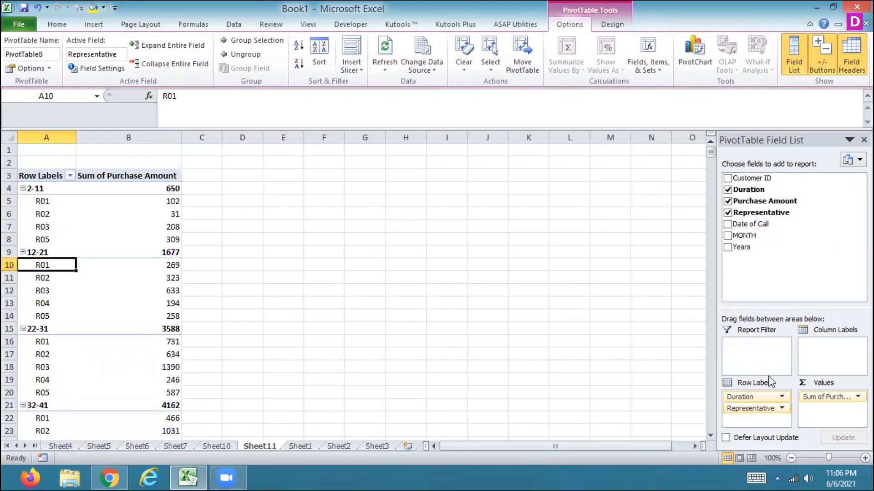
left_click_drag(747, 399, 750, 423)
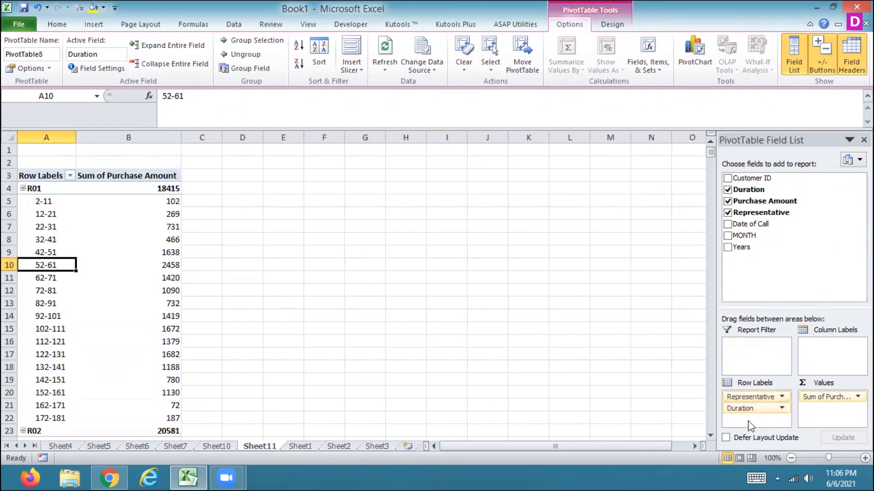
mouse_move(710, 153)
left_mouse_down()
mouse_move(710, 189)
mouse_move(708, 144)
left_mouse_up()
Step: Remove the Representative field from the pivot table
left_click_drag(753, 397, 713, 384)
left_click_drag(672, 362, 672, 362)
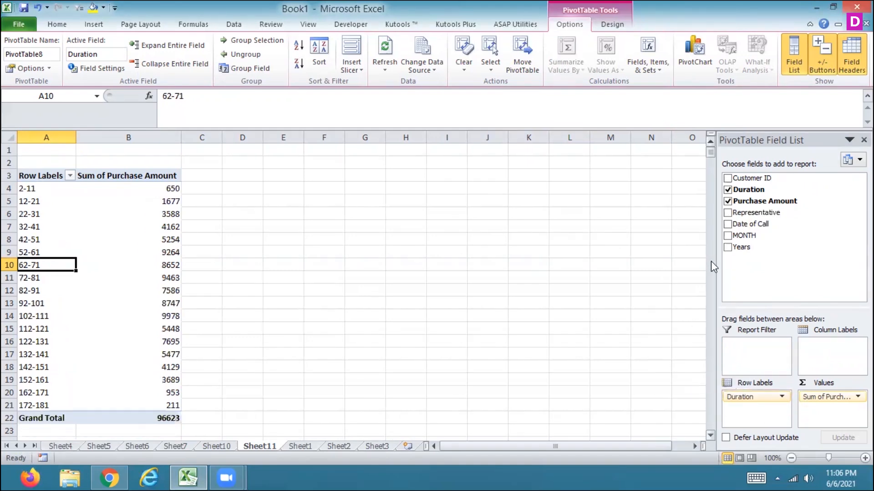
Step: Try Customer ID and Date of Call one at a time as a second row label beneath Duration, removing each again
left_click_drag(741, 179, 751, 420)
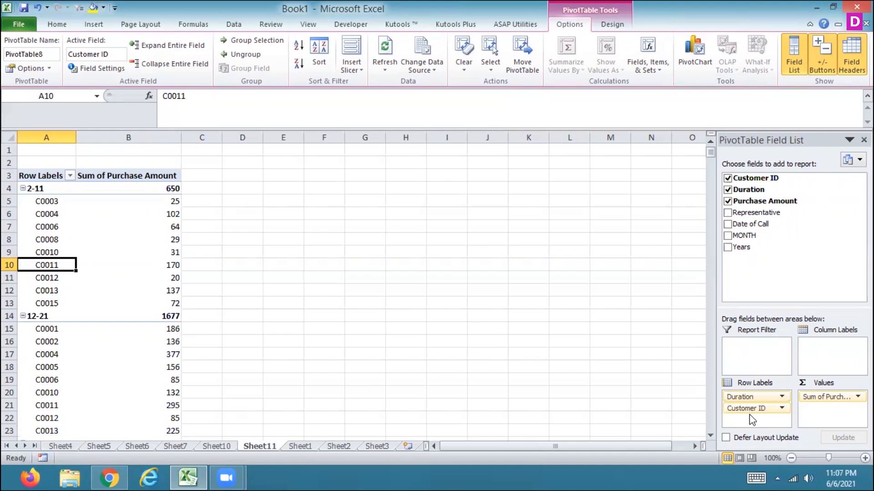
left_click_drag(747, 408, 775, 294)
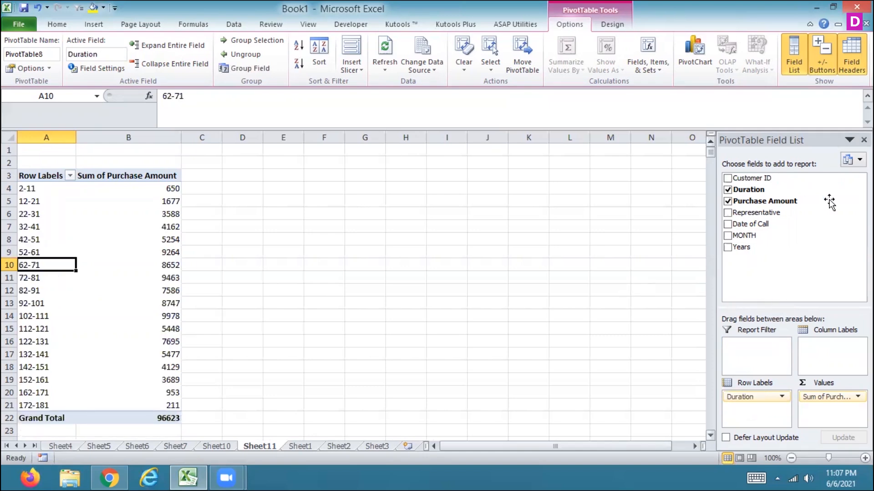
left_click_drag(746, 222, 757, 412)
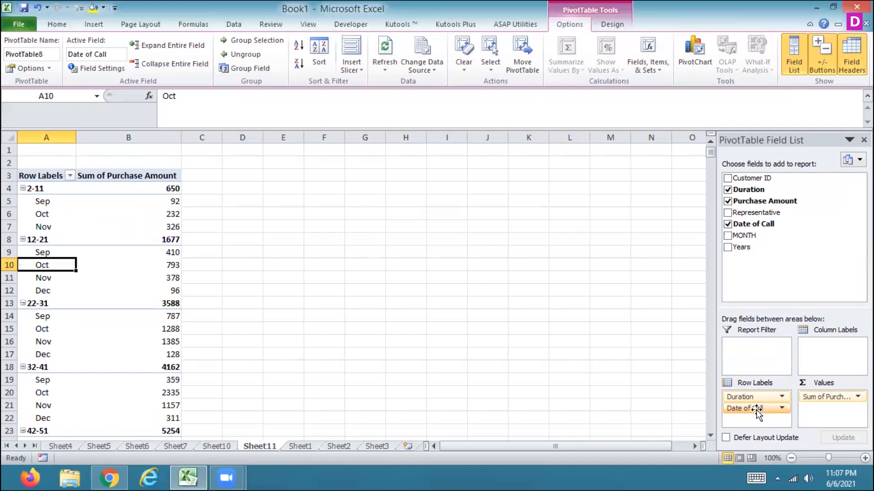
left_click_drag(757, 409, 760, 264)
Step: Replace Duration with Date of Call as the pivot table's row label
left_click_drag(781, 395, 797, 278)
left_click_drag(748, 224, 746, 403)
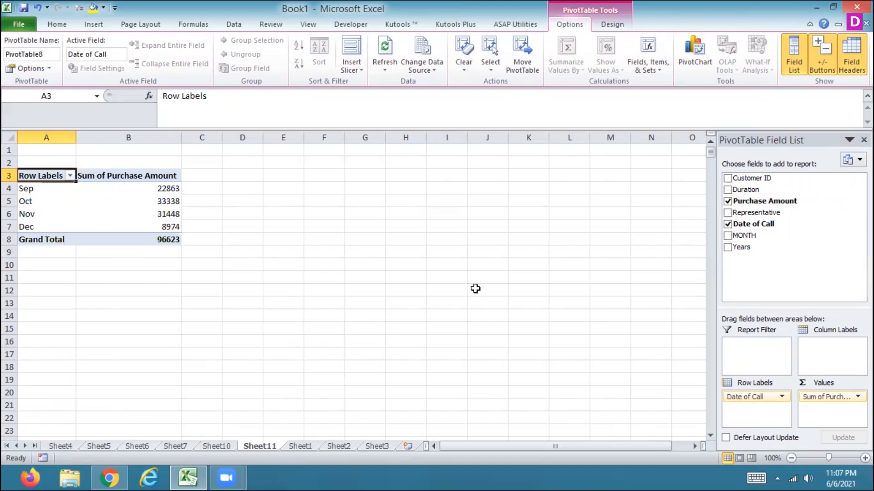
Step: Delete the MONTH column from the customer records table on Sheet1
left_click(312, 446)
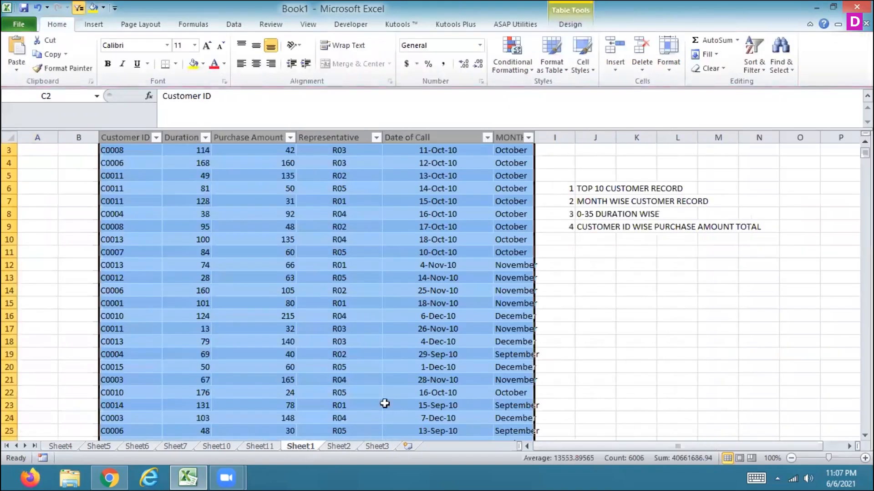
left_click(387, 354)
key("Up")
key("Up")
key("Up")
key("Up")
key("Up")
key("Up")
key("Up")
key("Up")
key("Up")
key("Up")
key("Up")
key("Up")
key("Up")
key("Up")
key("Up")
key("Up")
key("Up")
key("Up")
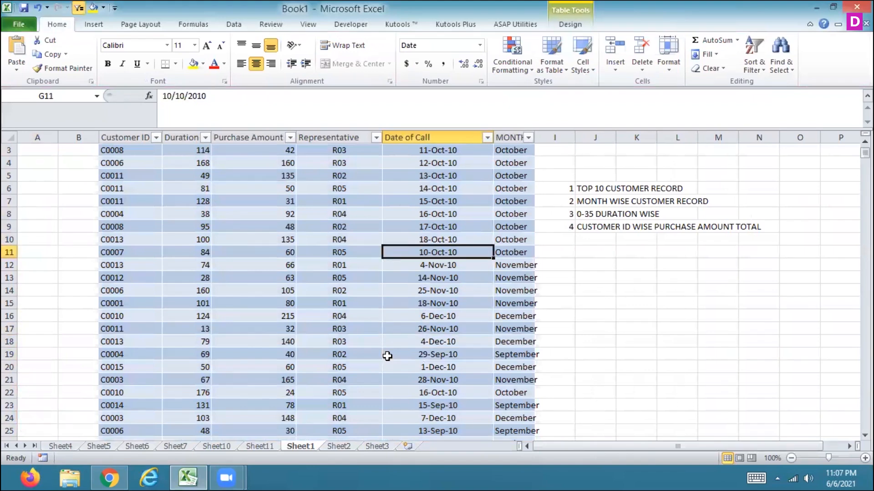
key("Left")
key("Left")
key("Left")
key("Left")
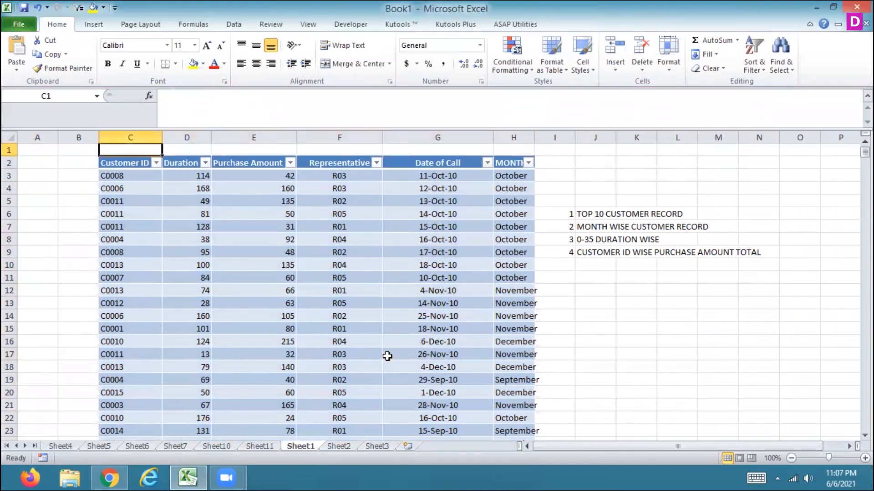
left_click(512, 134)
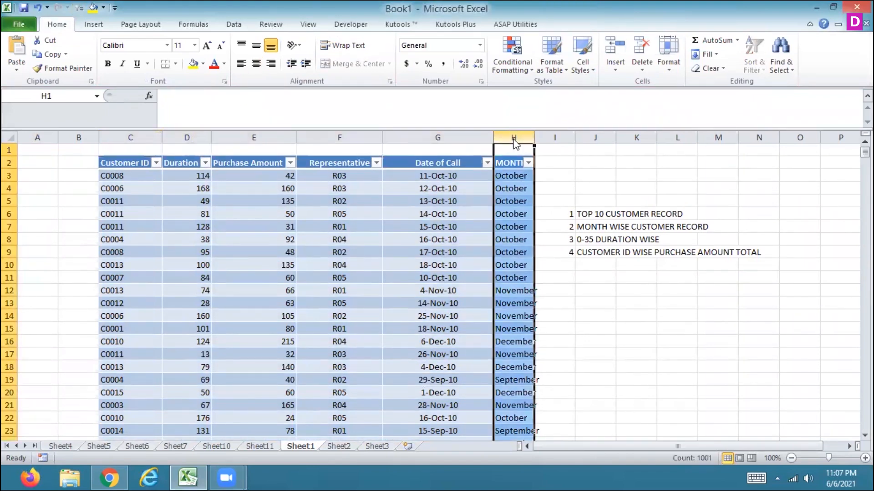
right_click(513, 137)
left_click(452, 237)
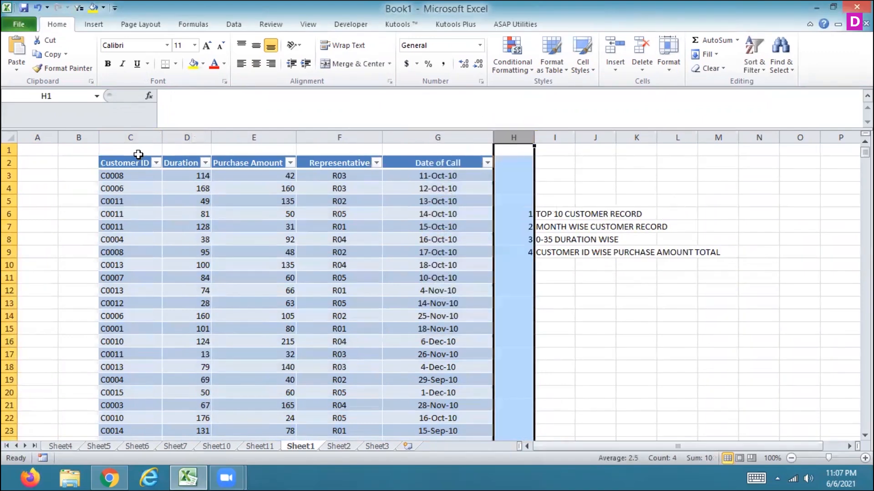
Step: Create a pivot table on a new worksheet from the whole customer records table, Customer ID through Date of Call
left_click_drag(146, 164, 470, 301)
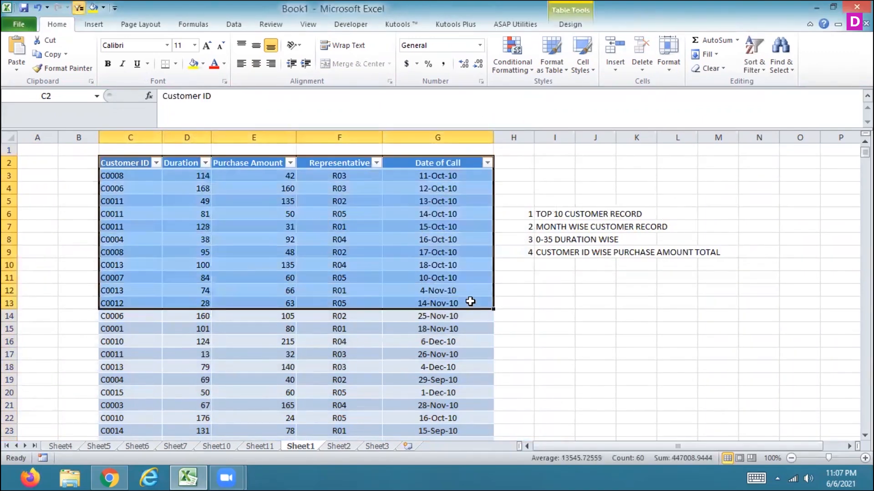
key("ctrl+shift+Down")
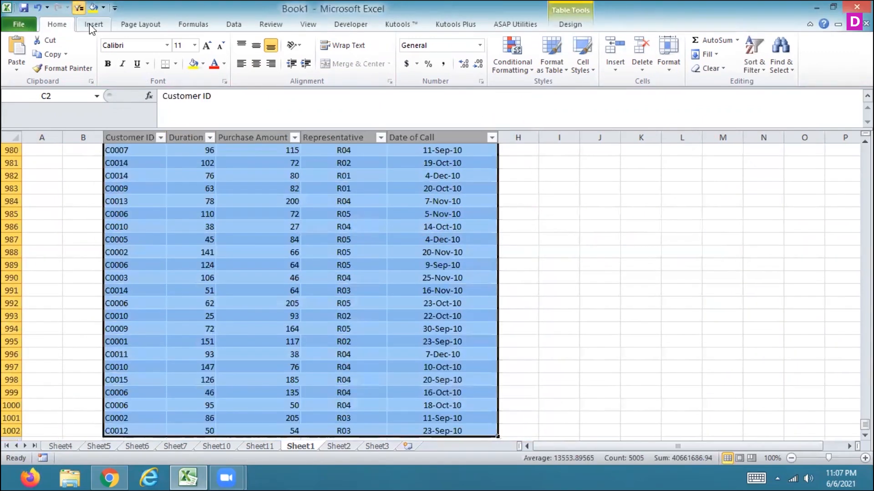
left_click(90, 24)
left_click(21, 45)
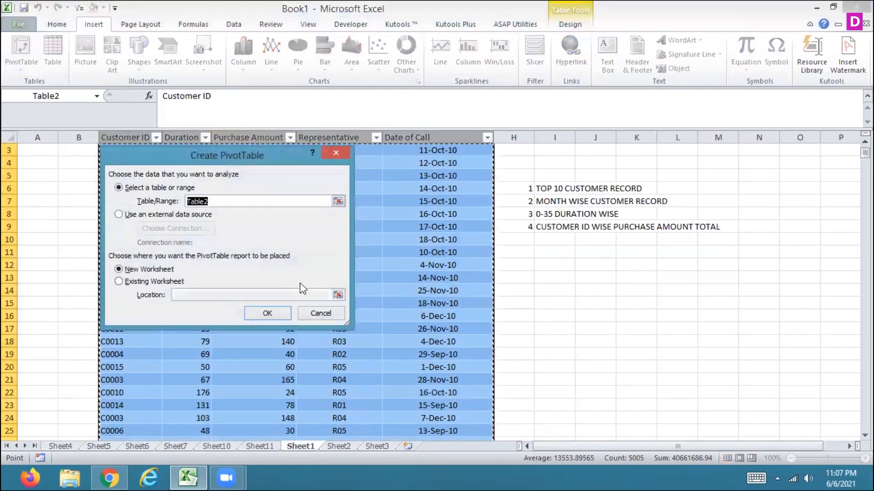
left_click(267, 313)
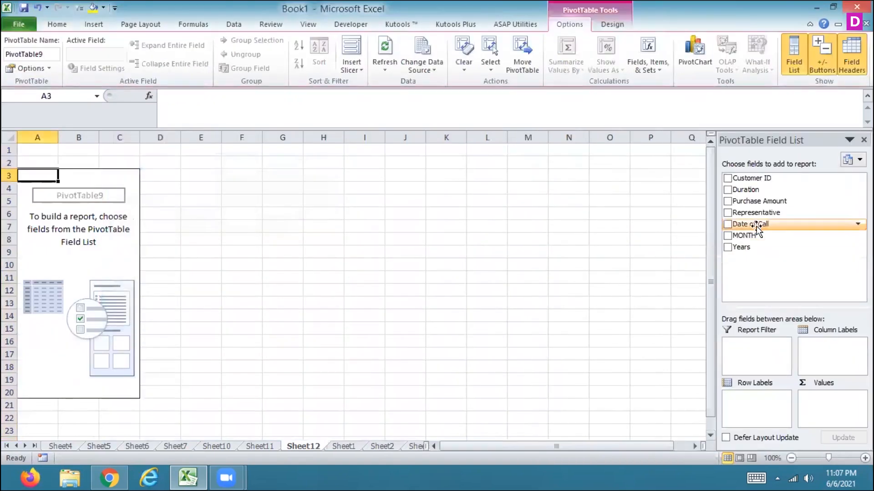
Step: Refresh the new pivot table's source data and add Date of Call as its row label
left_click_drag(758, 228, 774, 264)
left_click(384, 47)
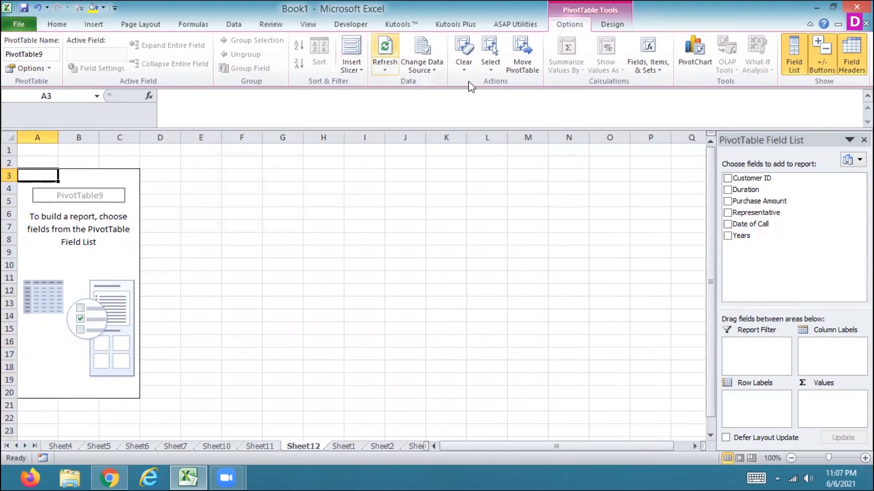
left_click(727, 224)
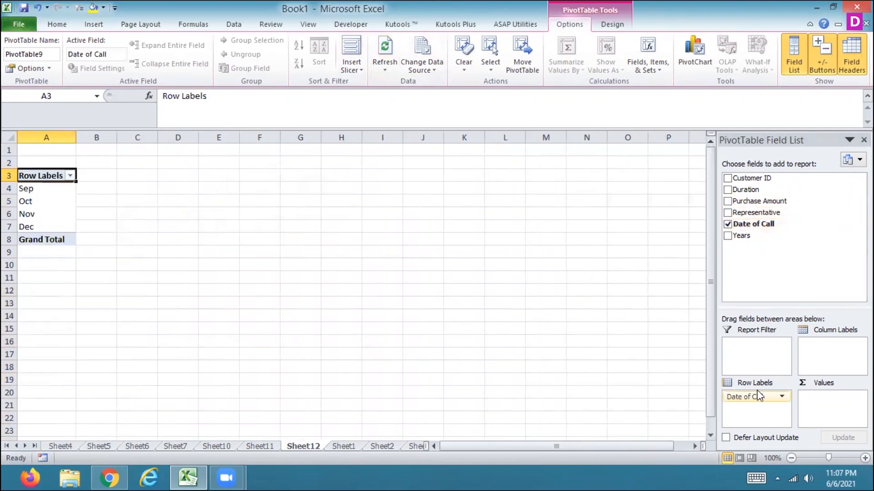
Step: Switch off the Date of Call subtotal and remove the field from the row labels
right_click(30, 204)
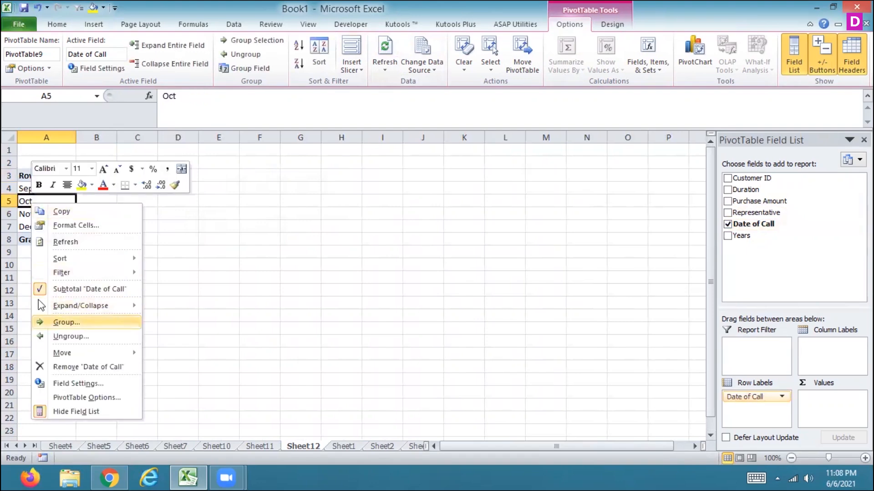
left_click(37, 288)
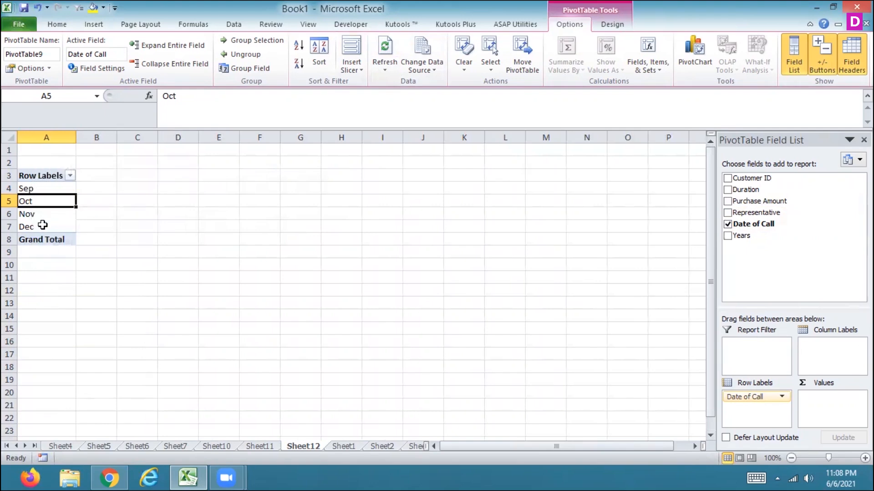
right_click(42, 224)
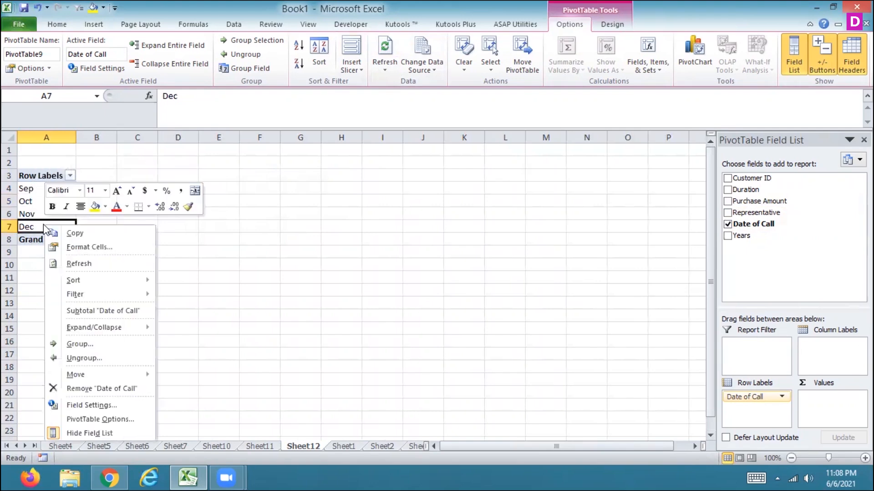
left_click(776, 401)
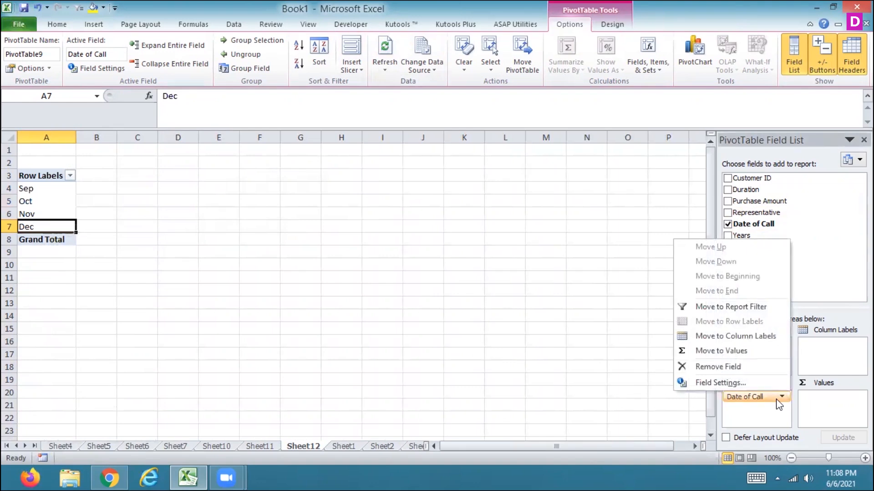
left_click(737, 367)
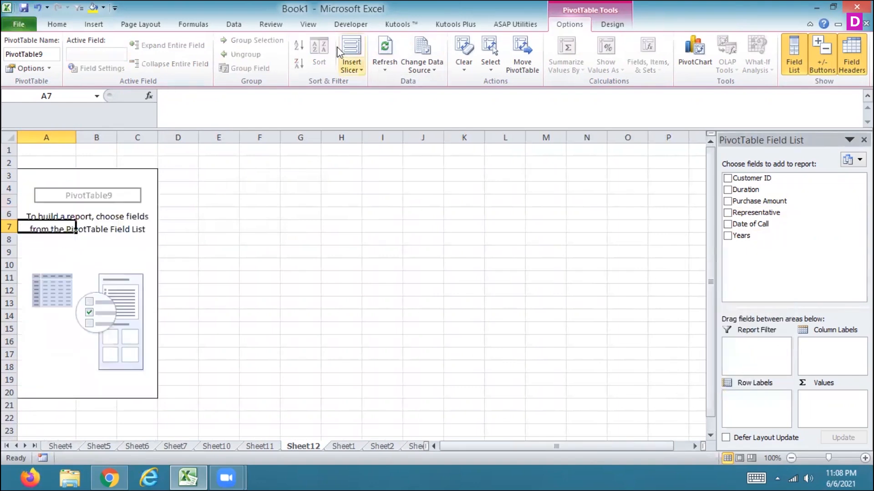
Step: Refresh the emptied pivot table and put Date of Call back into the row labels
left_click(385, 45)
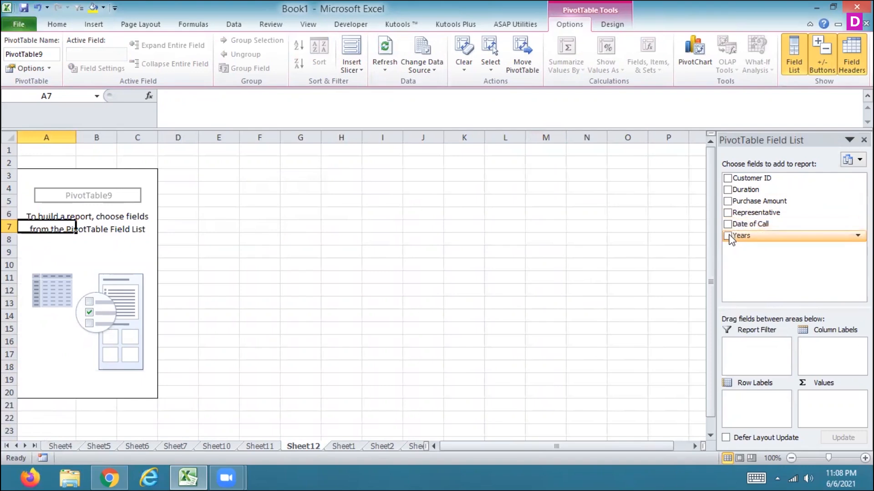
left_click_drag(743, 236, 773, 254)
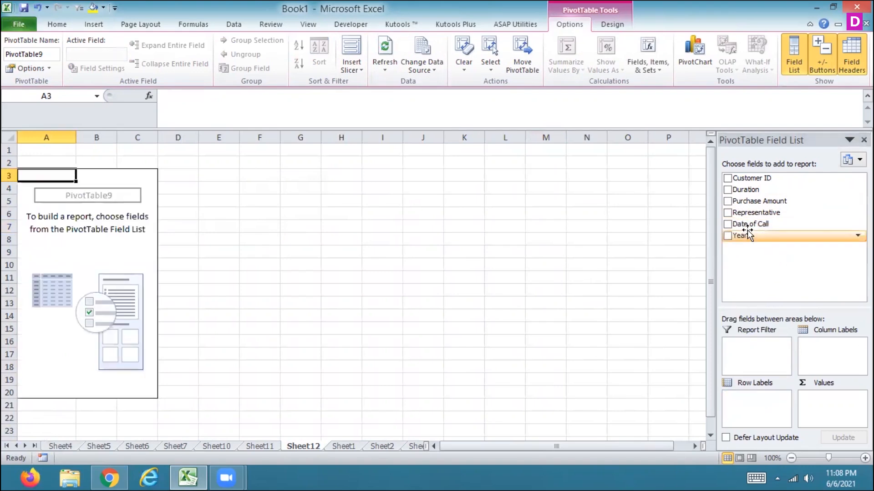
left_click_drag(749, 224, 756, 413)
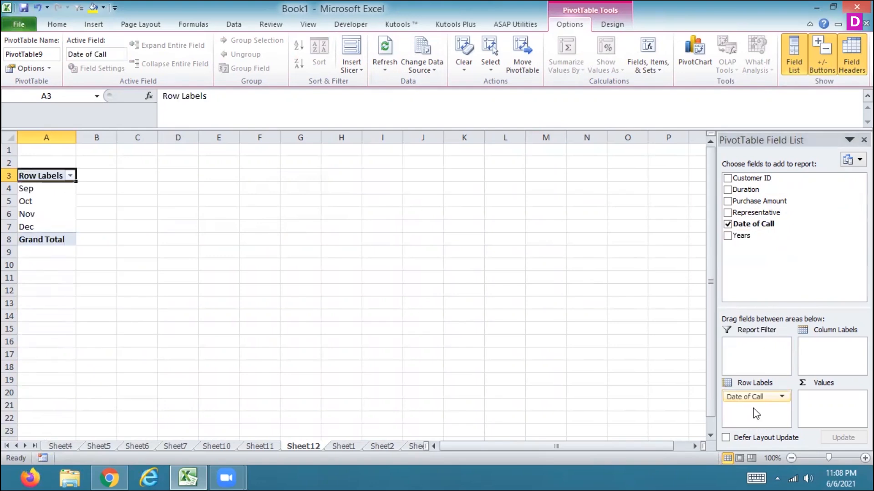
Step: Ungroup the Date of Call row labels into individual dates and add Purchase Amount to the values
right_click(34, 205)
left_click(82, 334)
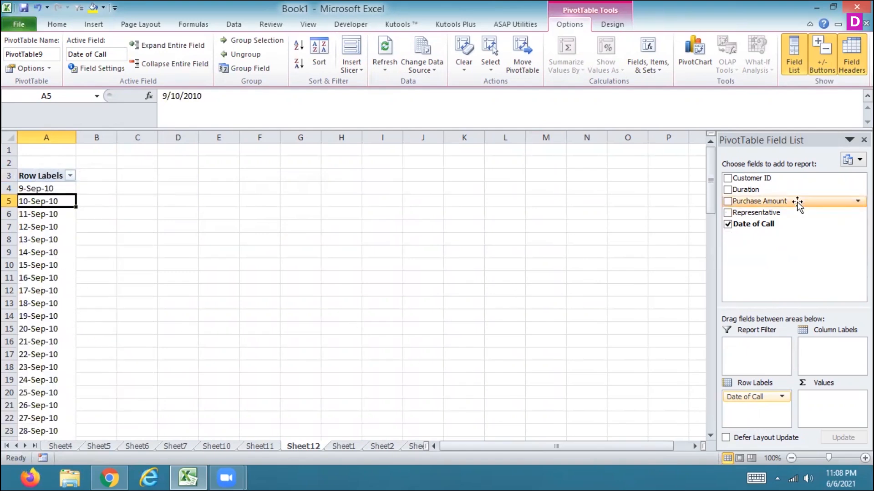
left_click_drag(769, 201, 839, 415)
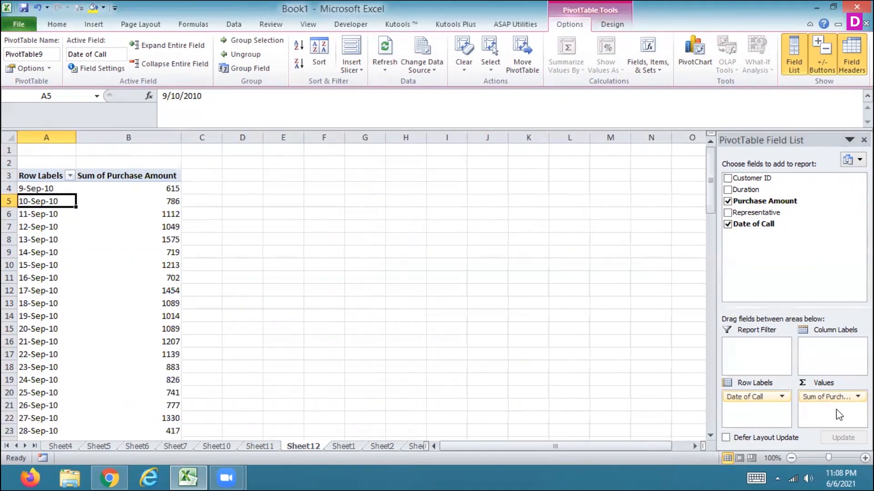
right_click(35, 215)
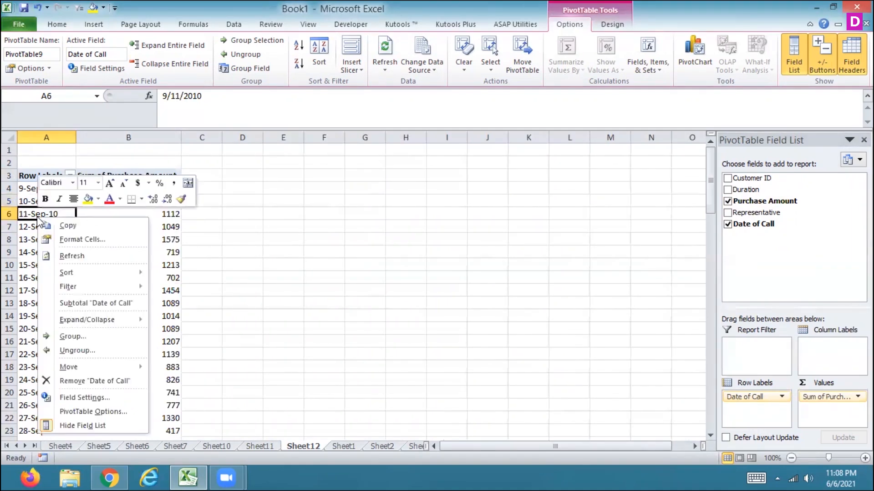
left_click(56, 335)
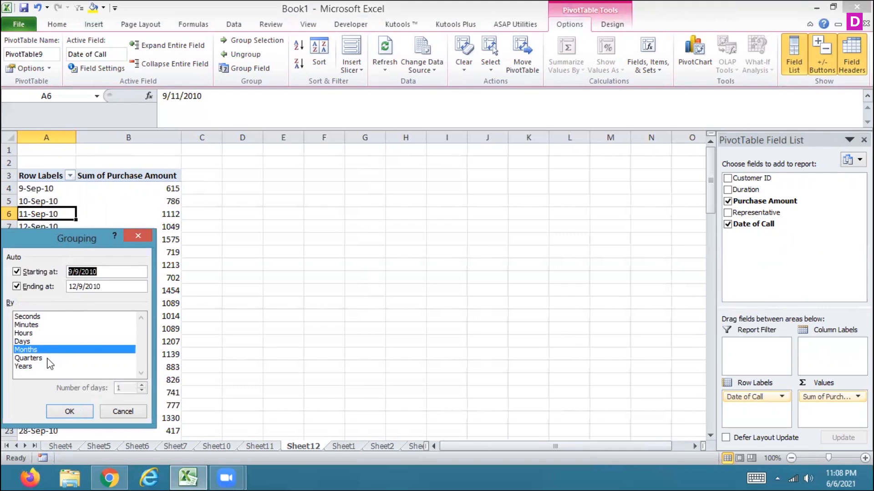
left_click(122, 411)
Step: Delete the Sheet12 worksheet with its pivot table
right_click(307, 447)
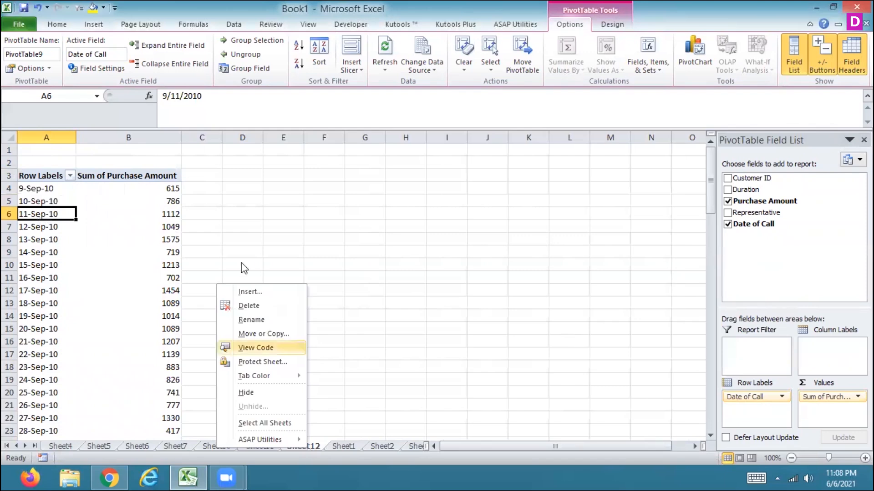
left_click(246, 308)
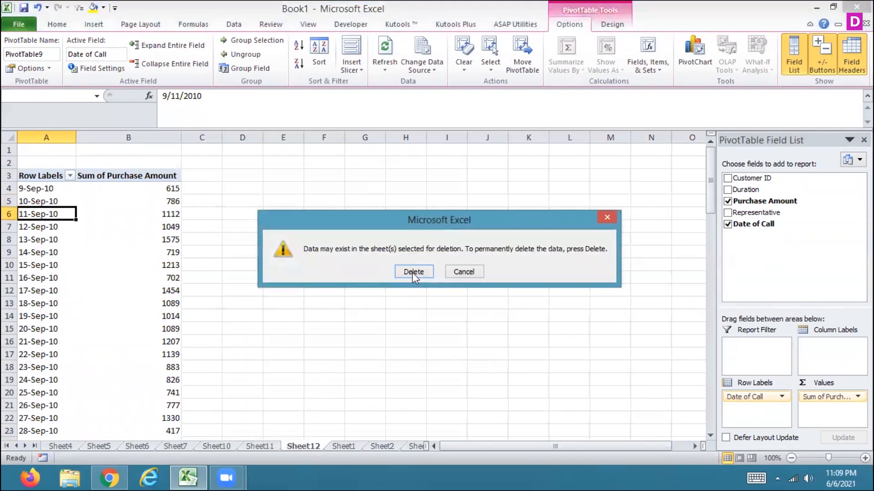
left_click(412, 272)
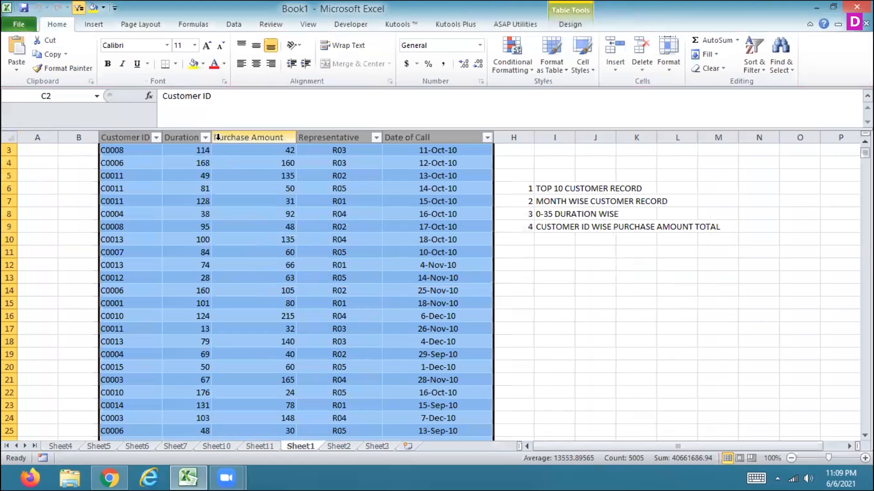
Step: Create a pivot table from Table2 on a new worksheet with Duration as row label and Purchase Amount summed as values
left_click(90, 25)
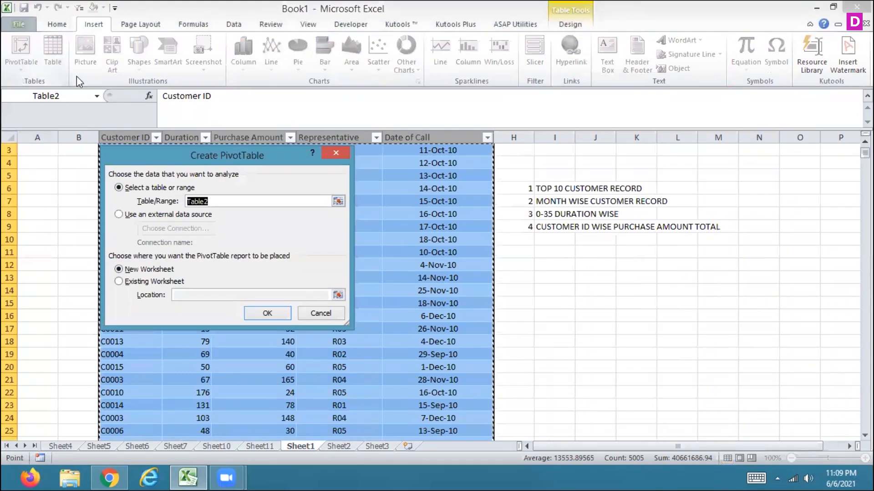
left_click(267, 314)
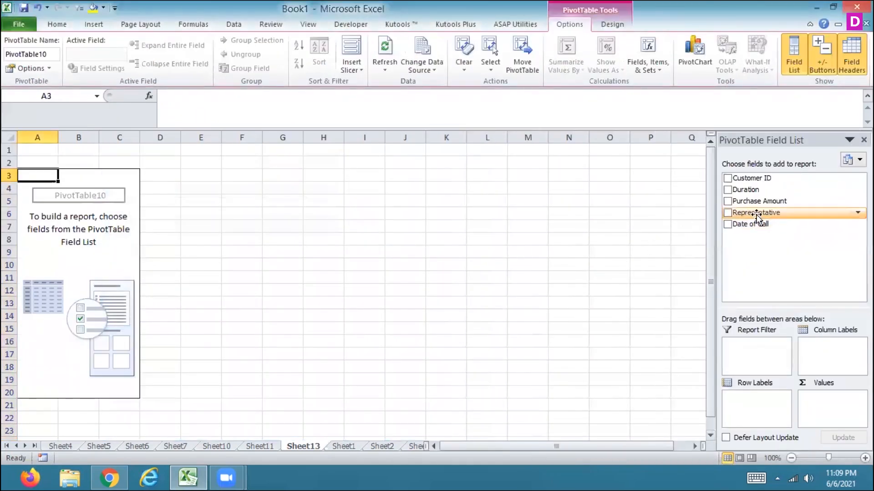
left_click_drag(746, 189, 753, 402)
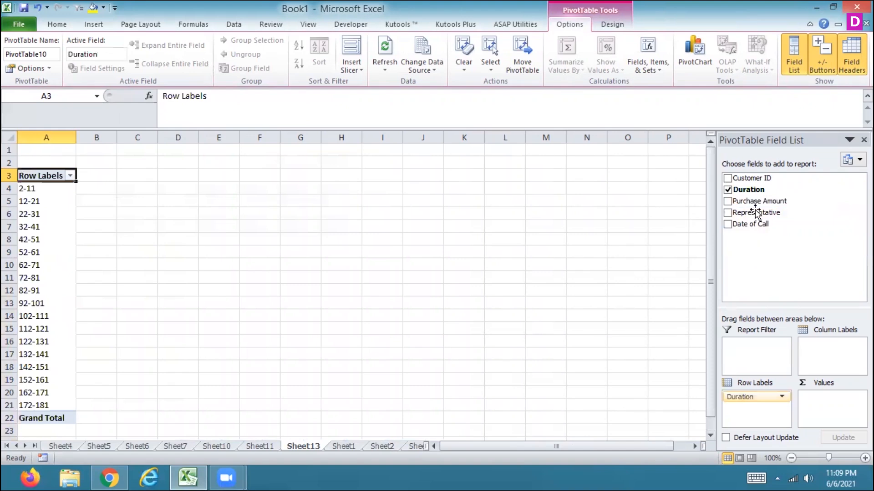
left_click_drag(757, 200, 821, 398)
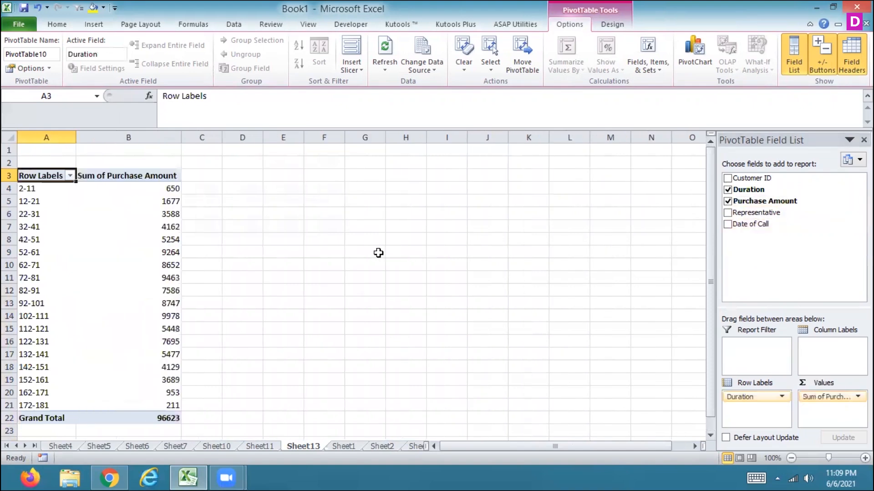
Step: Group the Duration row labels in intervals of 30
left_click(36, 241)
right_click(38, 243)
left_click(73, 362)
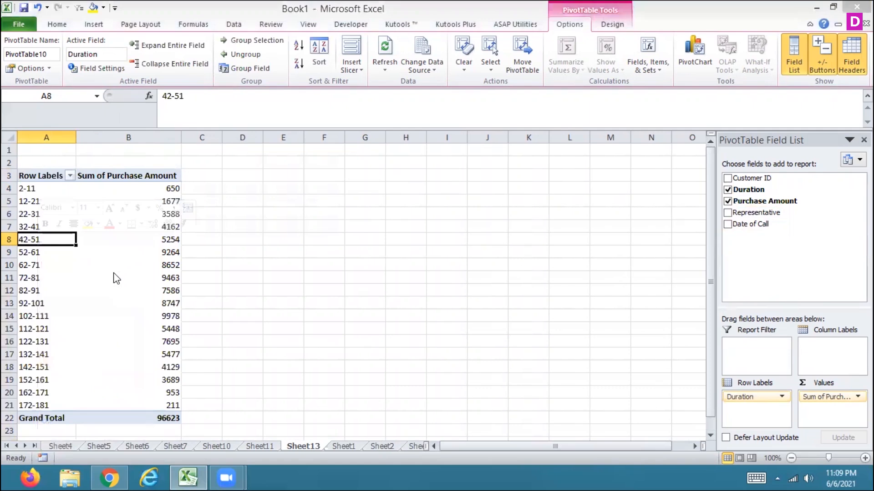
type("30")
left_click(54, 389)
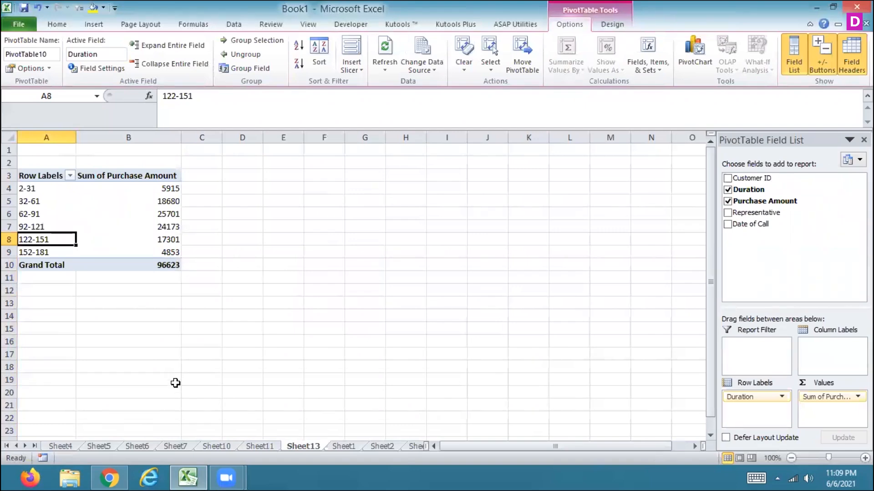
Step: Delete the Sheet6 and Sheet7 worksheets along with their pivot tables
left_click(139, 448)
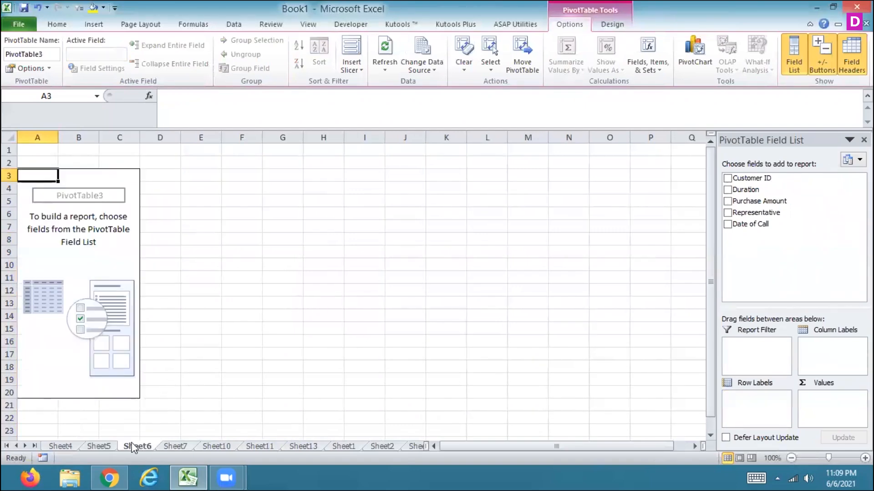
right_click(134, 446)
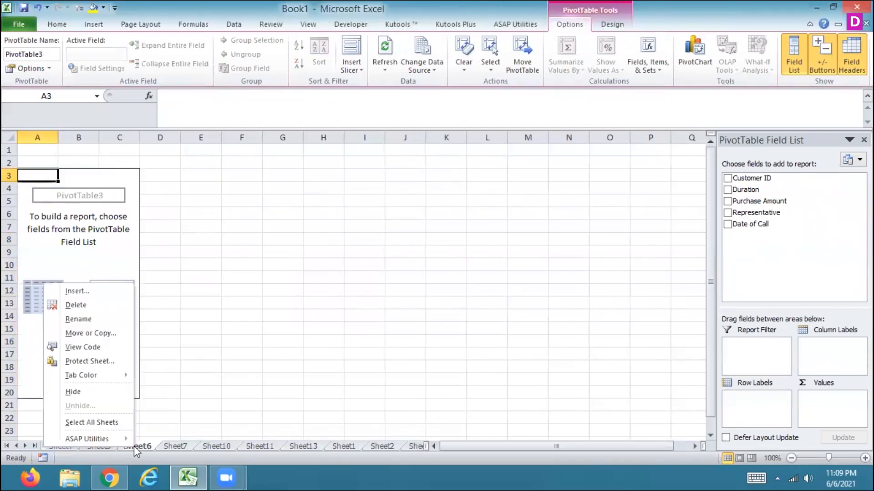
left_click(101, 306)
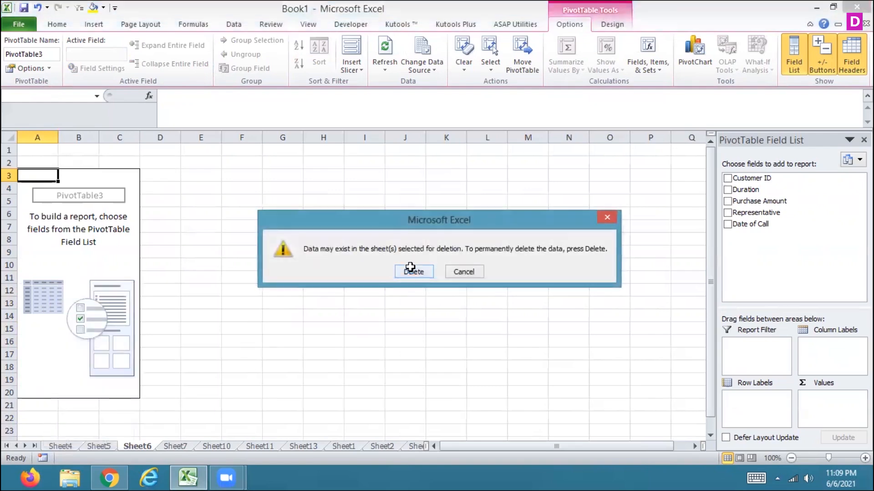
left_click(411, 269)
right_click(138, 447)
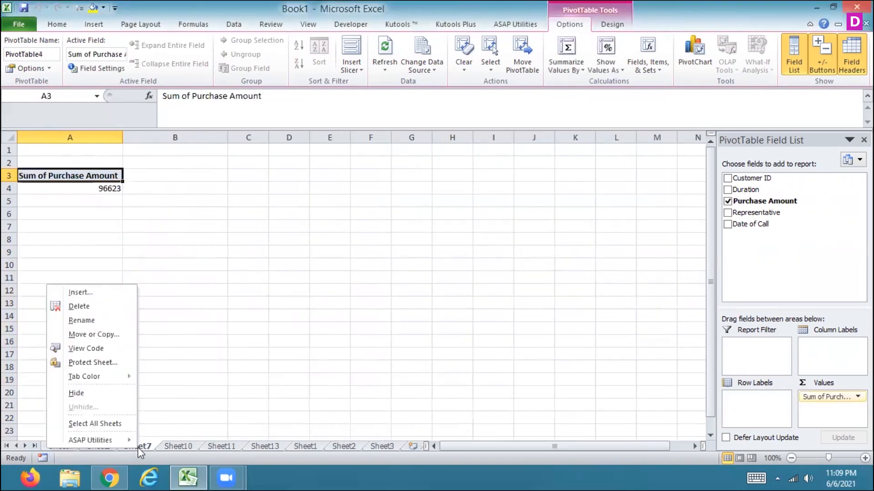
left_click(96, 310)
left_click(412, 272)
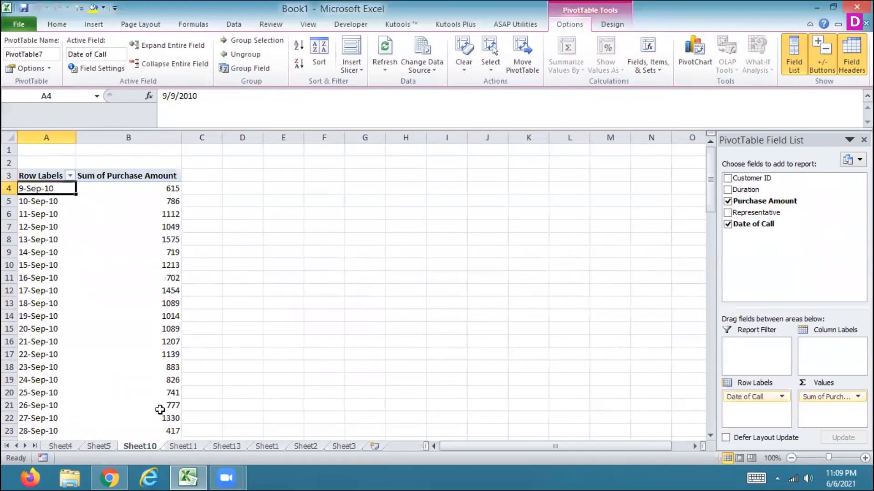
Step: Delete the Sheet10 and Sheet11 worksheets, whose pivot tables list purchase amounts by individual date
right_click(149, 447)
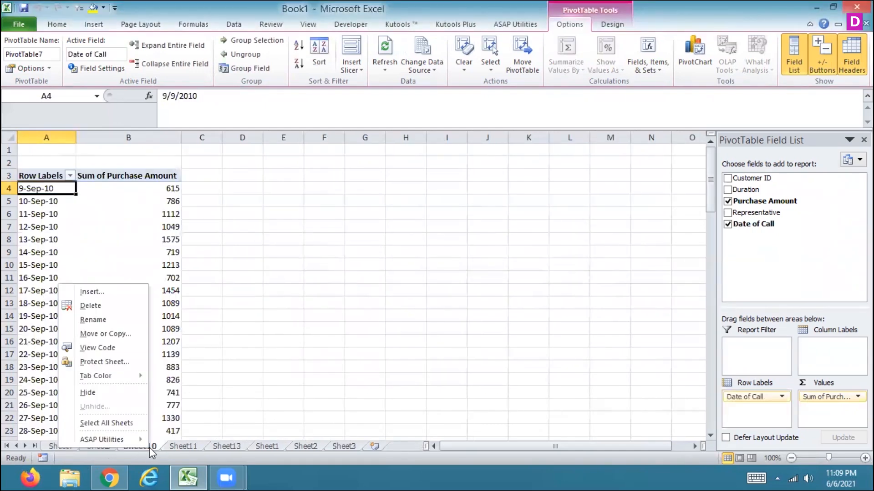
left_click(123, 306)
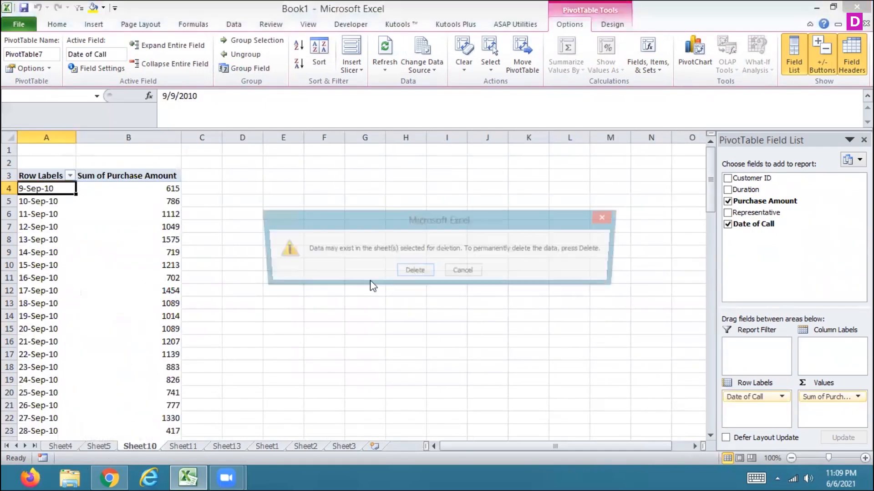
left_click(415, 273)
left_click(60, 446)
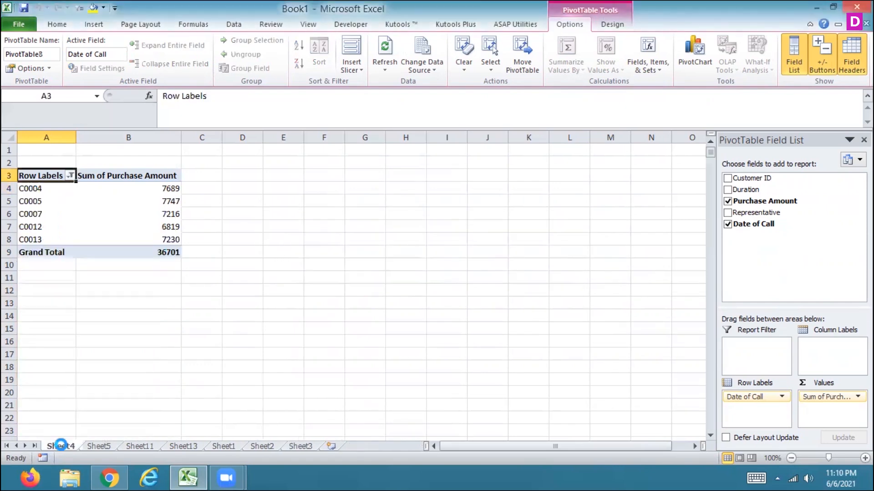
left_click(96, 446)
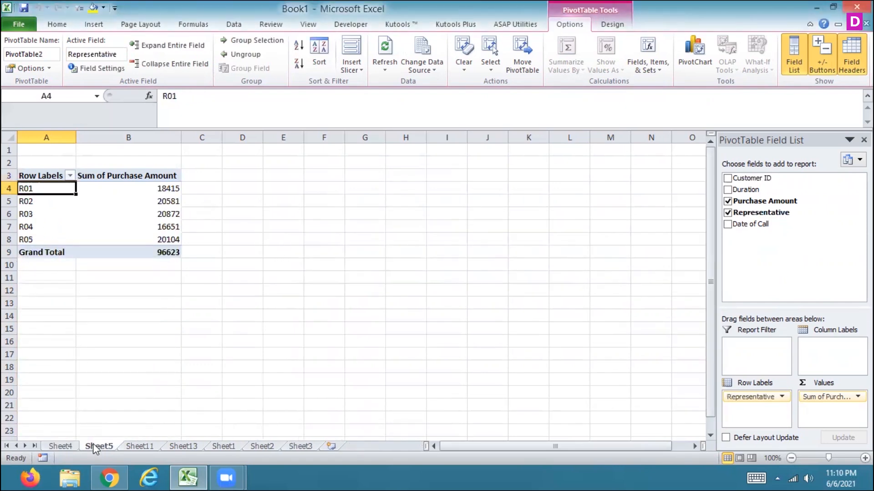
left_click(141, 446)
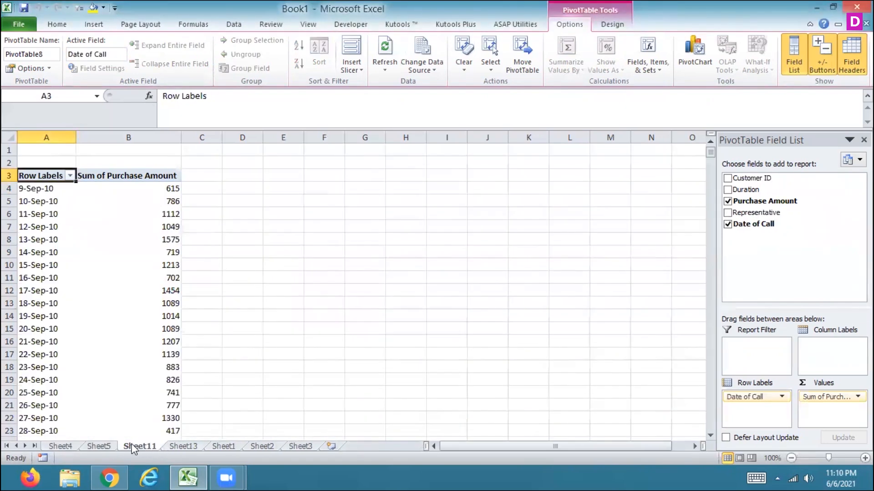
right_click(132, 449)
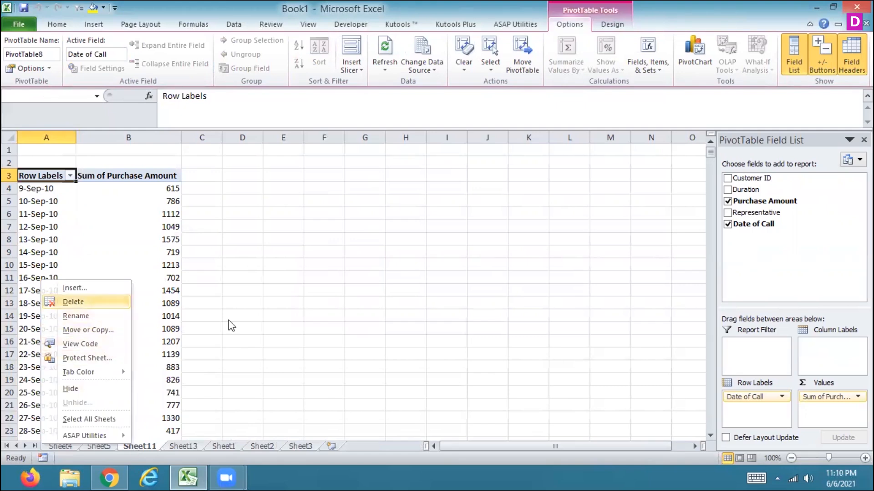
left_click(111, 304)
left_click(414, 270)
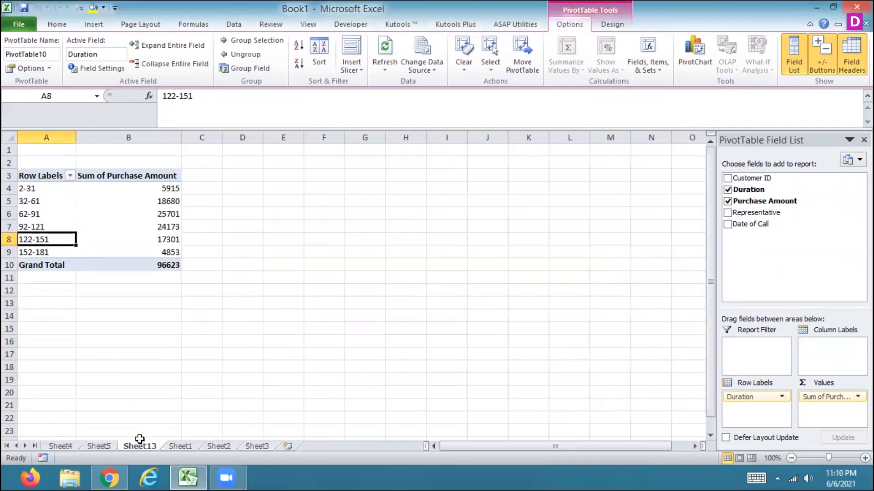
Step: Delete the empty Sheet3 and Sheet2 worksheets, keeping the customer, representative and duration pivot sheets
left_click(98, 447)
left_click(61, 446)
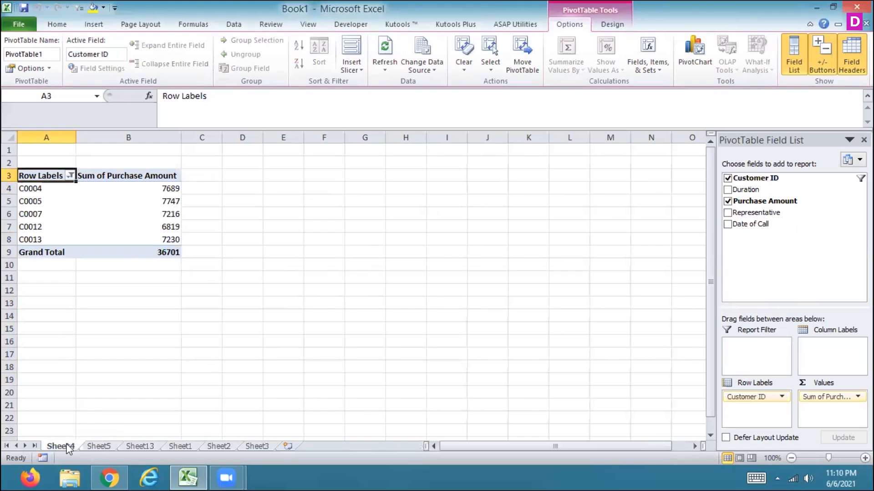
left_click(102, 447)
left_click(140, 447)
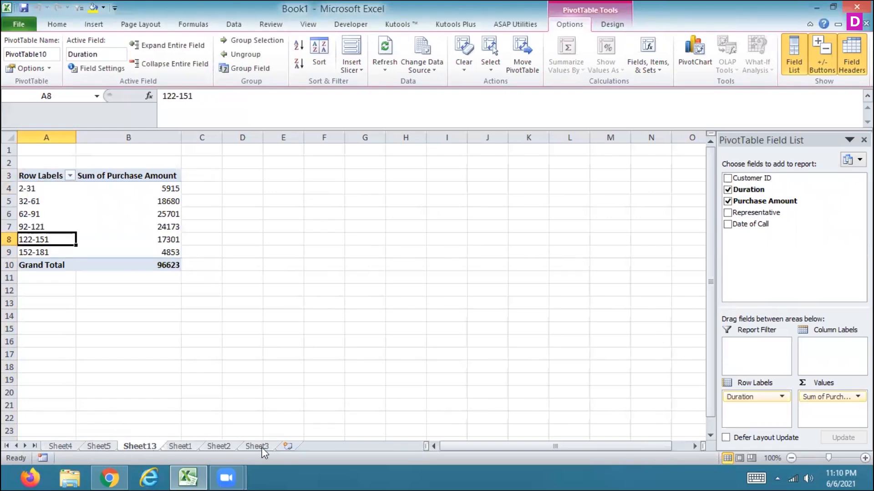
left_click(252, 447)
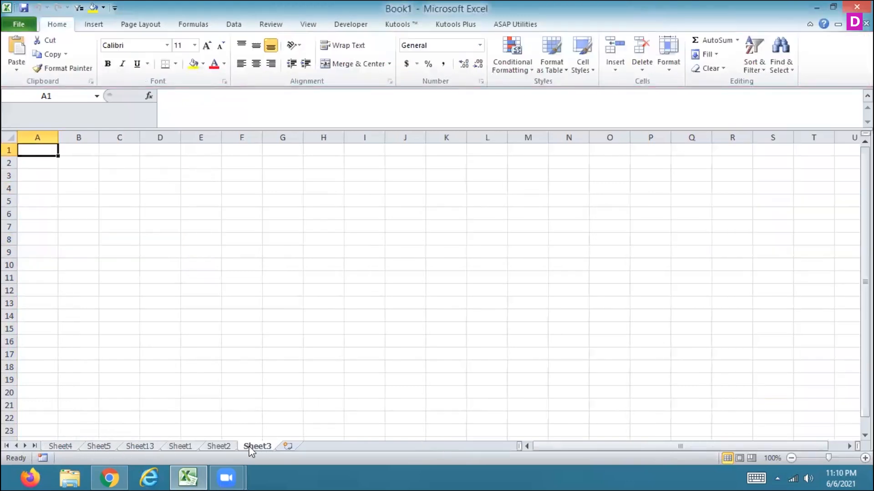
right_click(249, 448)
left_click(193, 304)
right_click(222, 446)
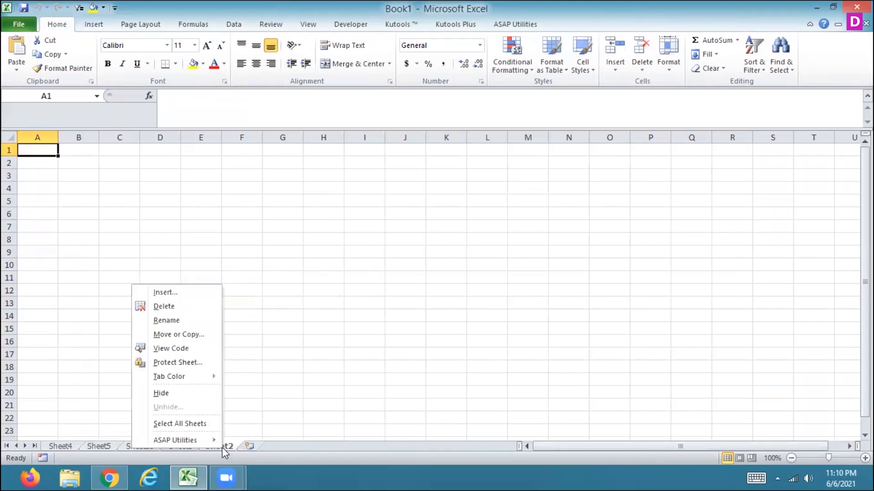
left_click(182, 308)
left_click(143, 446)
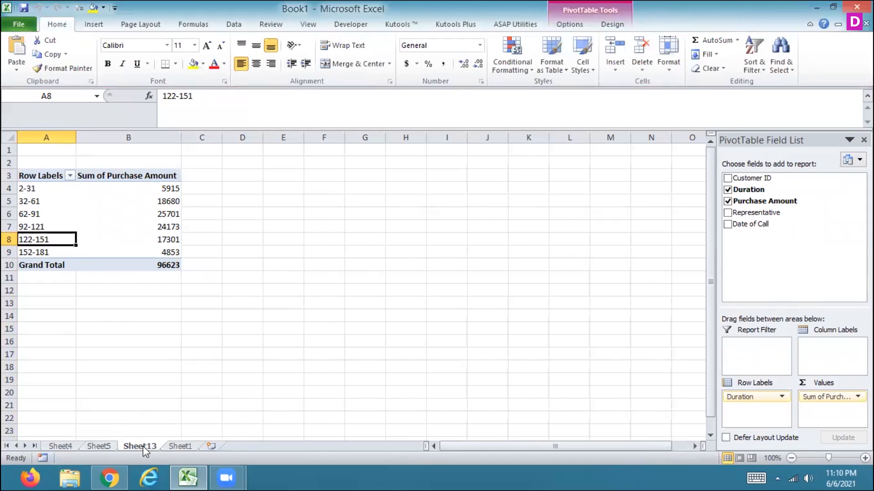
key("Right")
key("ctrl+Right")
key("ctrl+Left")
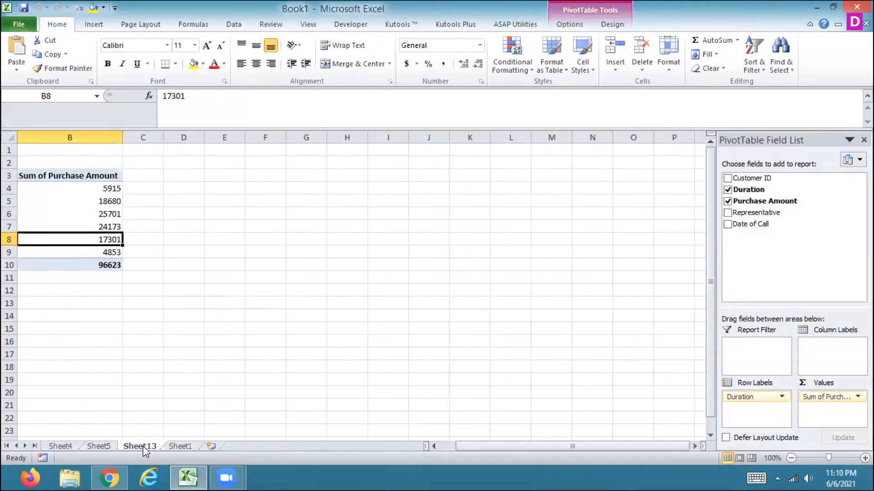
key("ctrl+Right")
key("Left")
key("Left")
key("Left")
key("Left")
key("Left")
key("Left")
key("Left")
key("Left")
key("Left")
key("Left")
key("Left")
key("Left")
key("Left")
key("Left")
key("Left")
key("Left")
key("Left")
key("Left")
key("Left")
key("Left")
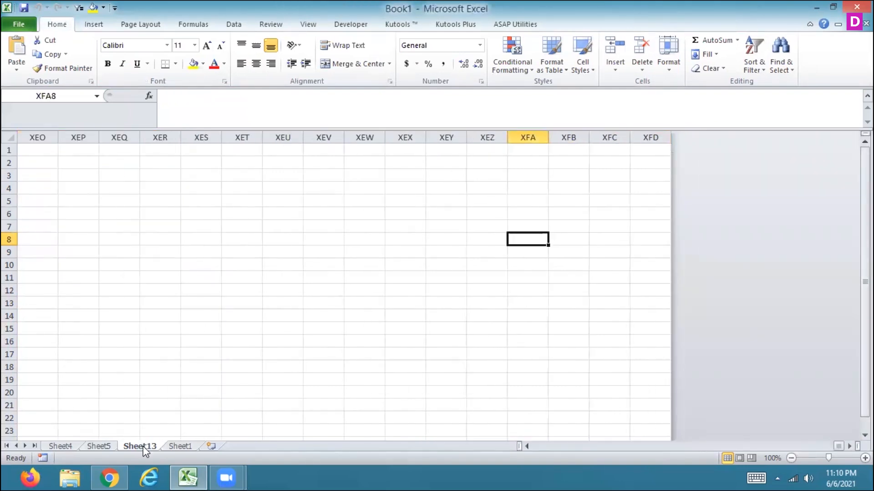
key("Left")
key("Left")
key("Left")
key("Left")
key("Left")
key("Left")
key("Left")
key("Left")
key("Left")
key("Left")
key("Left")
key("Left")
key("Left")
key("Left")
key("Left")
key("Left")
key("Left")
key("Left")
key("Left")
key("Left")
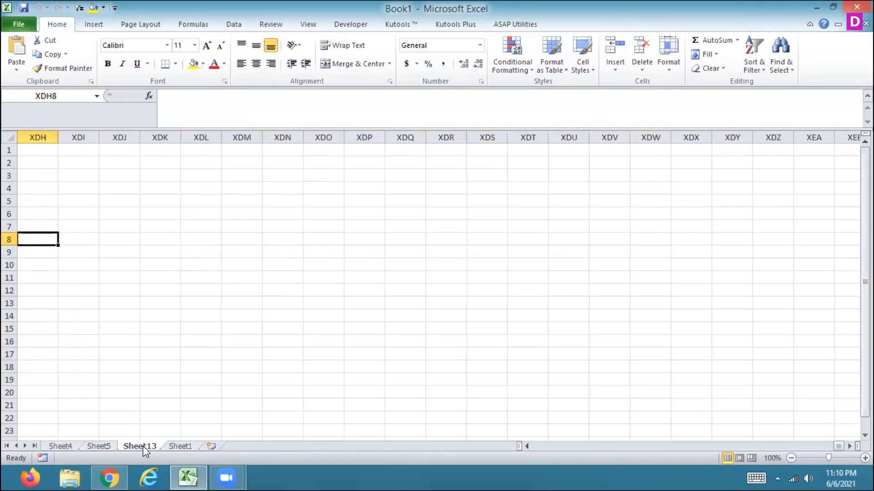
key("shift+Left")
key("shift+Left")
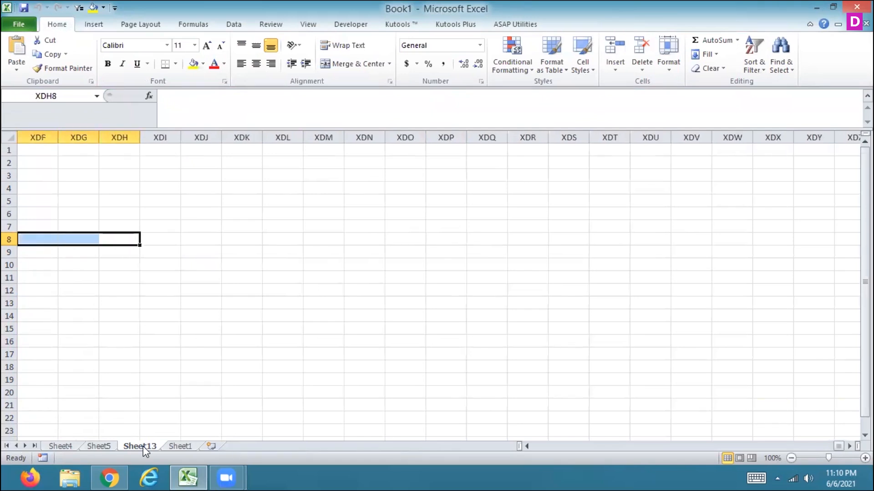
left_click(58, 445)
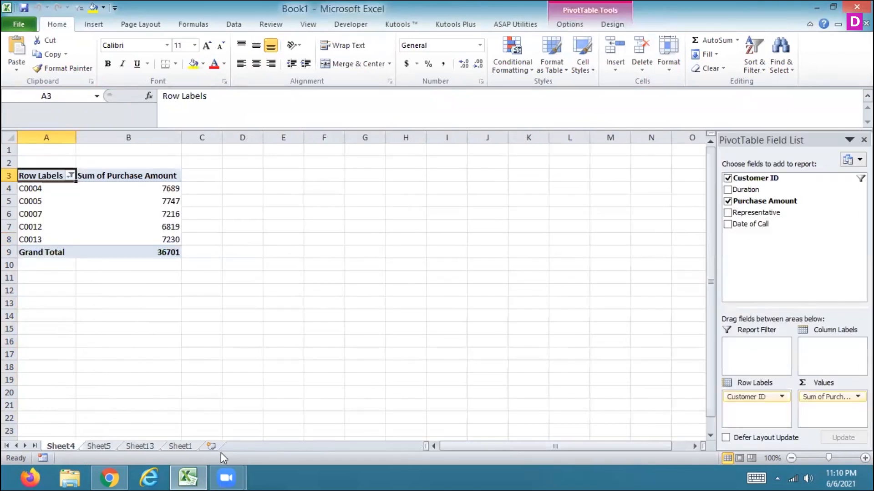
key("Right")
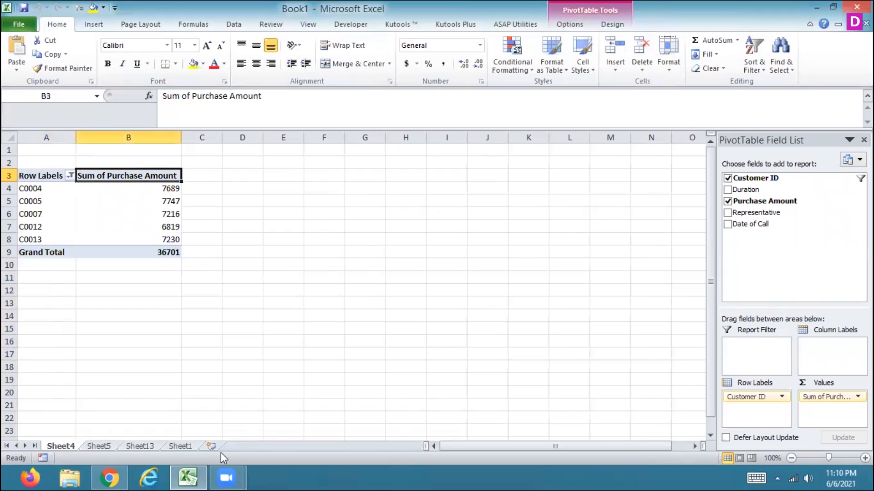
key("Right")
key("Right")
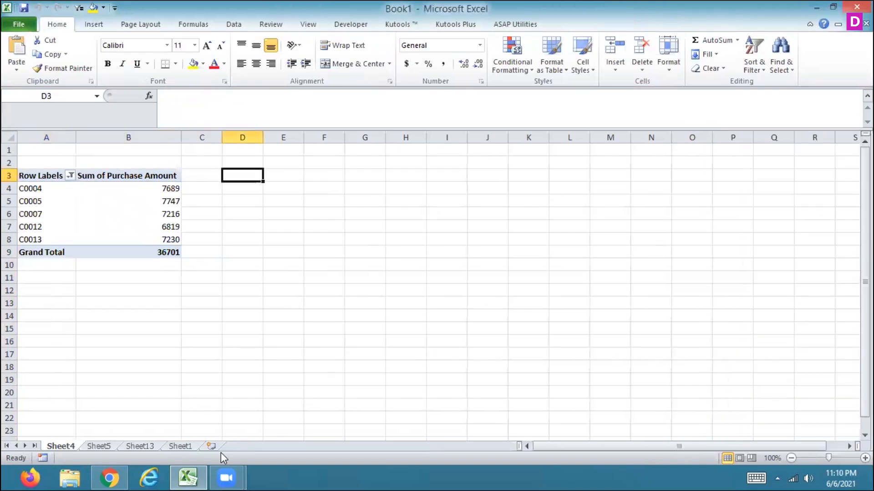
key("Left")
key("Left")
key("Left")
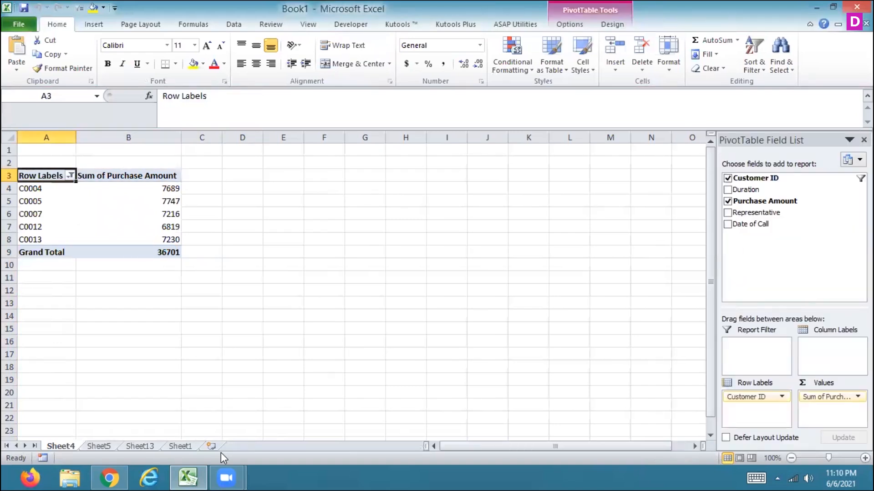
key("alt+Tab")
left_click(61, 187)
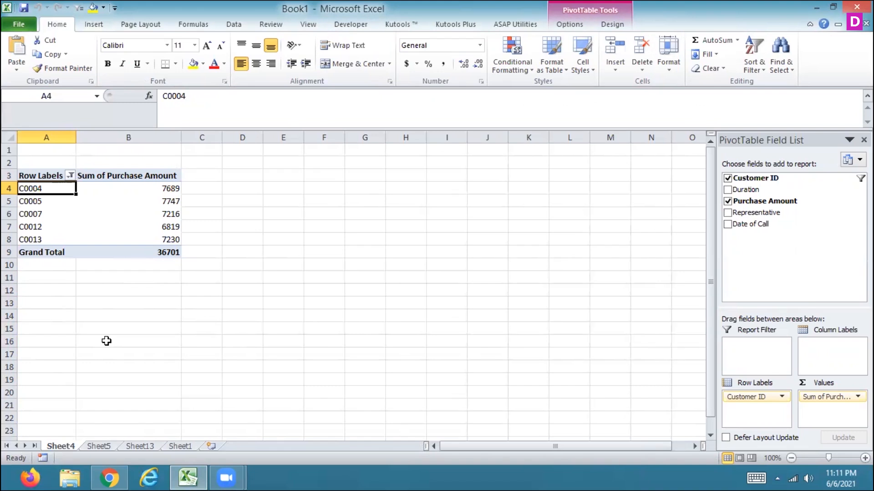
key("ctrl+c")
key("Escape")
key("alt+Page_Down")
key("alt+Page_Down")
key("alt+Page_Down")
key("alt+Page_Down")
key("alt+Page_Down")
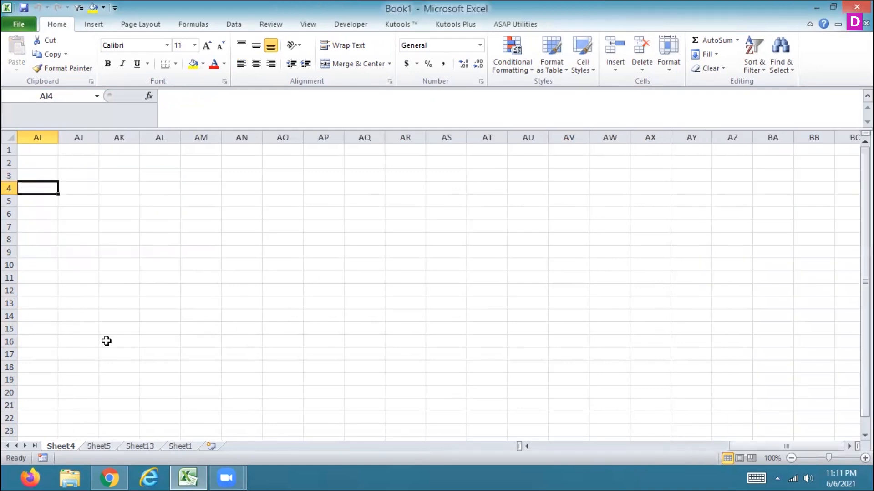
key("alt+Page_Down")
key("alt+Page_Down")
key("alt+Page_Up")
key("alt+Page_Up")
key("alt+Page_Up")
key("alt+Page_Up")
key("alt+Page_Up")
key("alt+Page_Up")
key("alt+Page_Up")
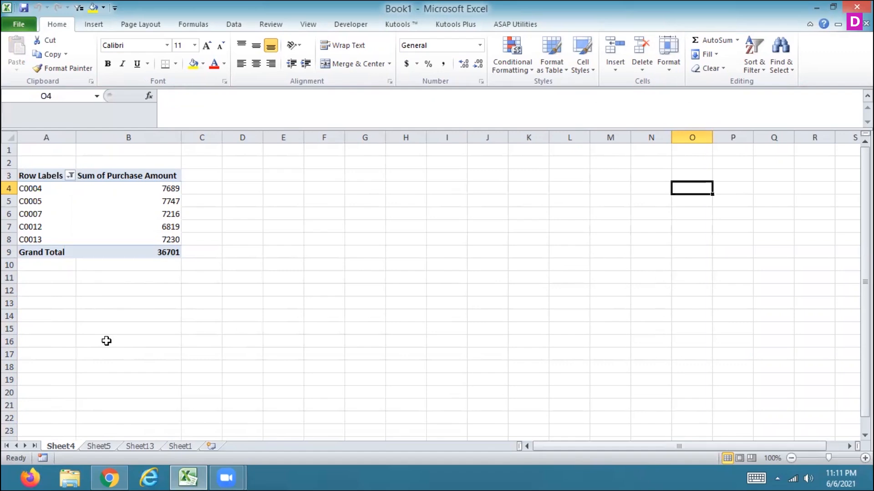
key("ctrl+shift+Up")
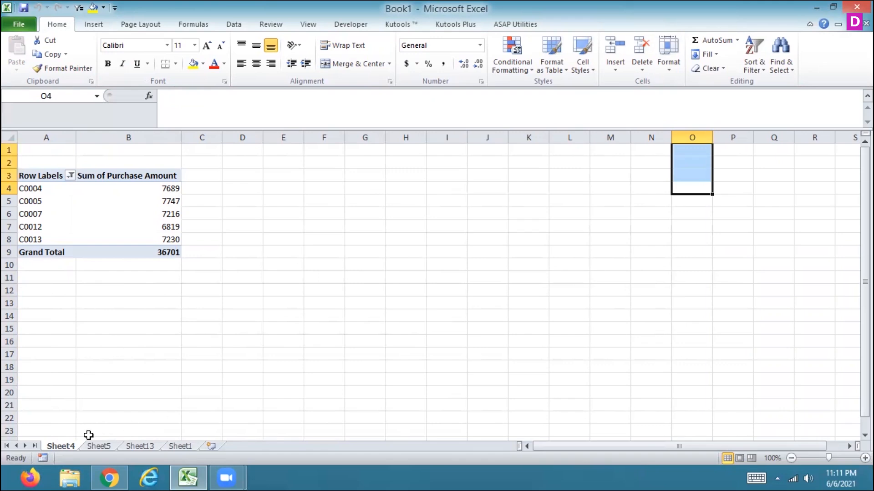
left_click(95, 446)
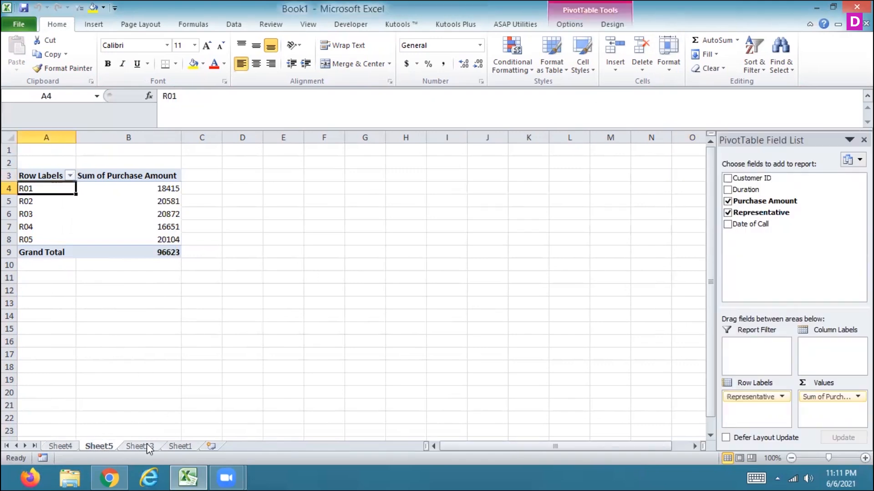
left_click(146, 443)
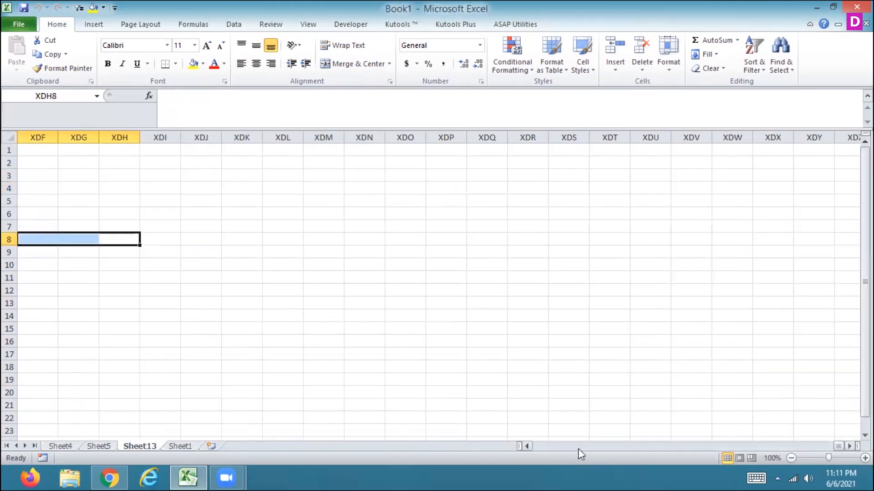
left_click_drag(835, 445, 477, 415)
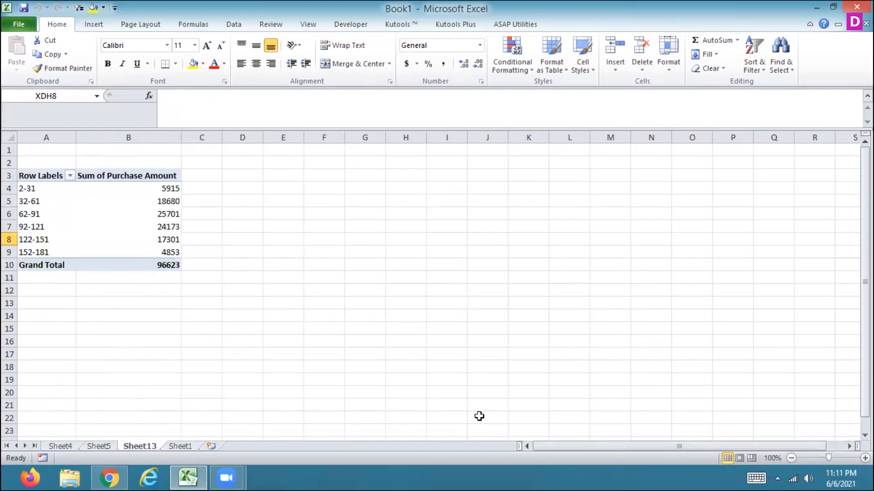
Step: Insert a blank pivot table on a new worksheet, using the customer records table on Sheet1 as its source
left_click(178, 446)
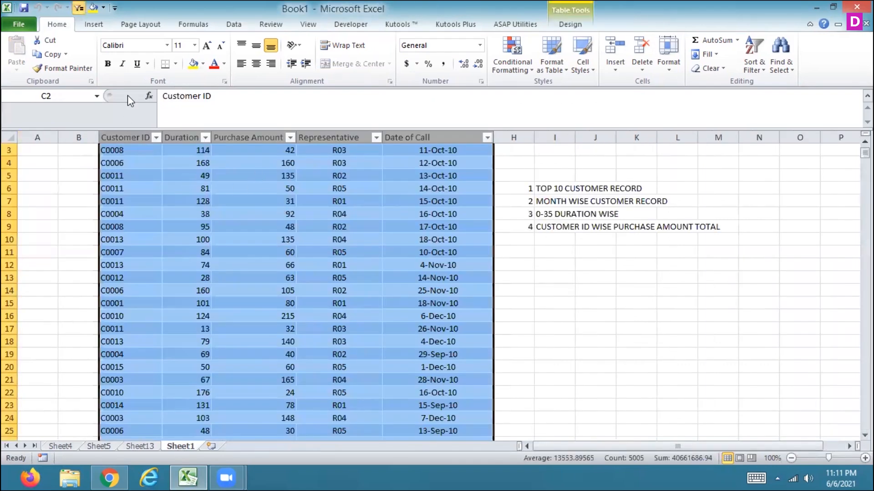
left_click(93, 24)
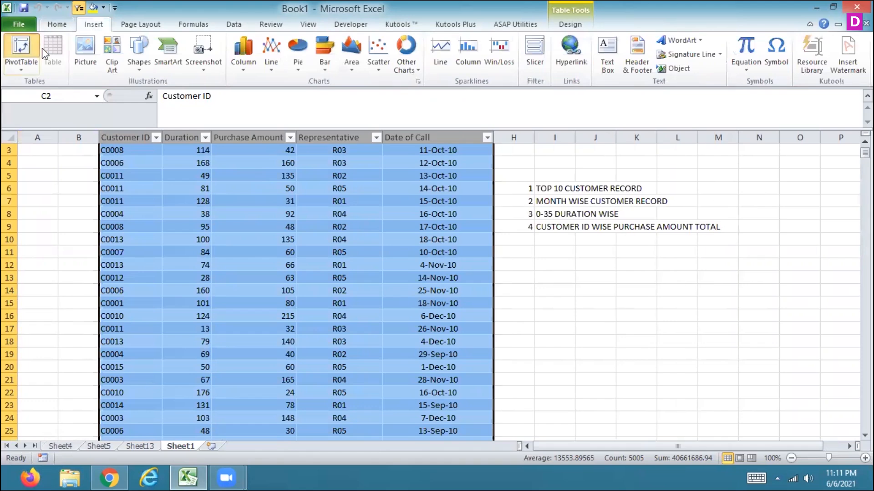
left_click(22, 46)
left_click(267, 312)
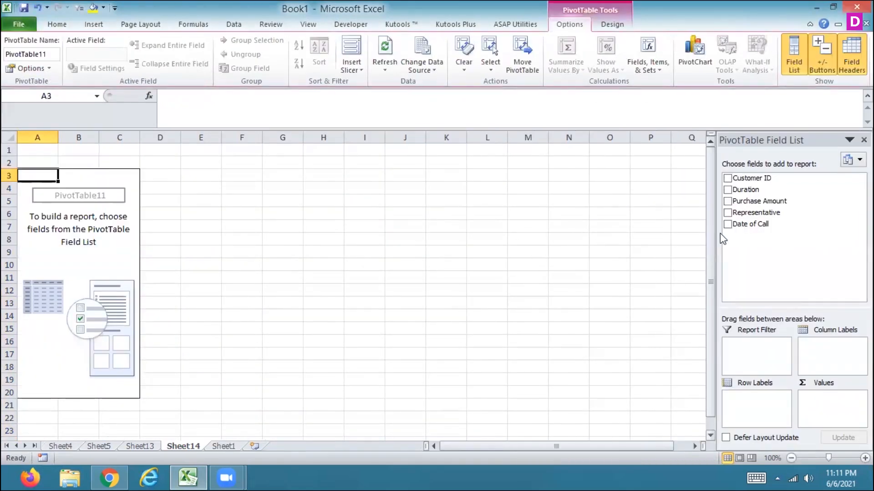
Step: Build the Sheet14 pivot table with Date of Call as rows, grouped by months and years, and summed Purchase Amount as values
left_click_drag(740, 225, 759, 410)
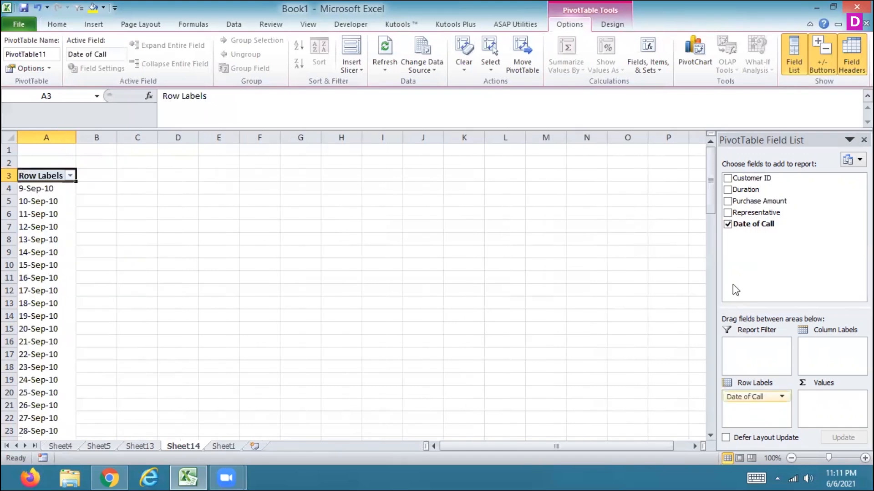
left_click_drag(735, 199, 833, 398)
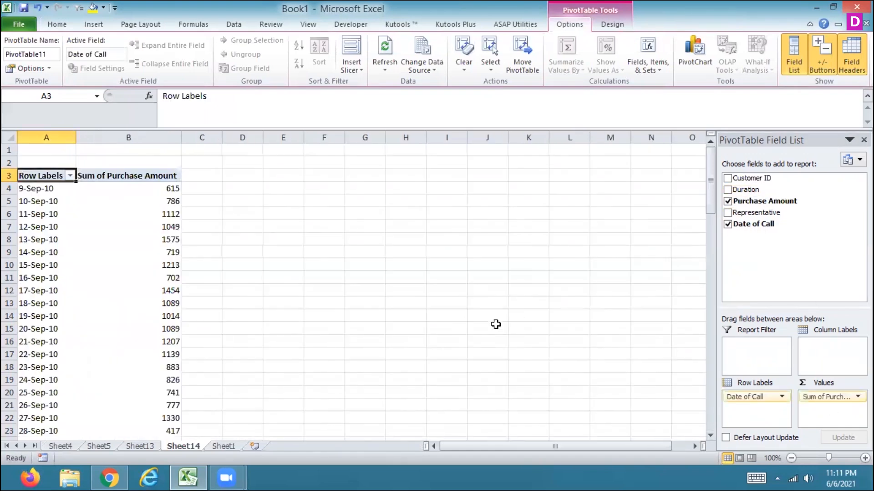
right_click(50, 266)
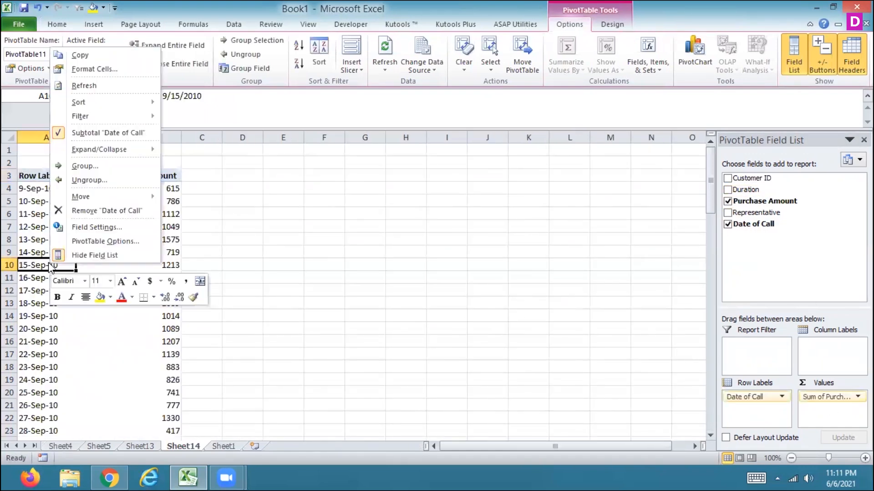
left_click(85, 166)
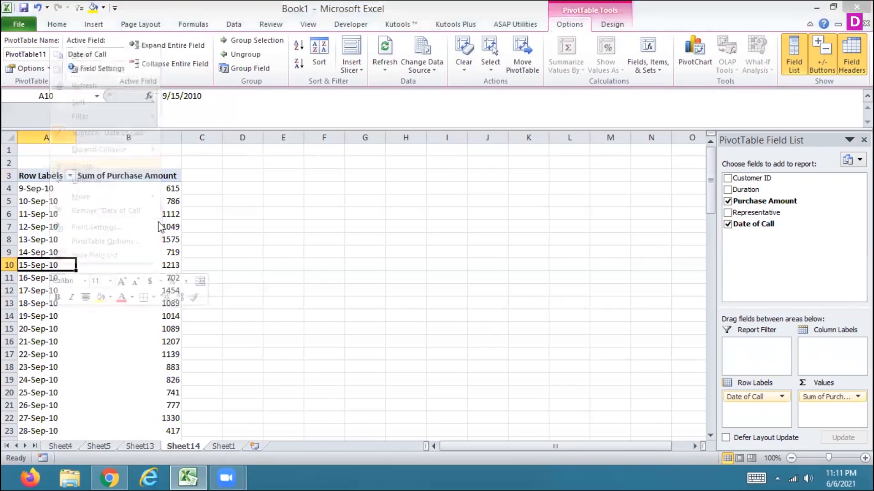
left_click(36, 193)
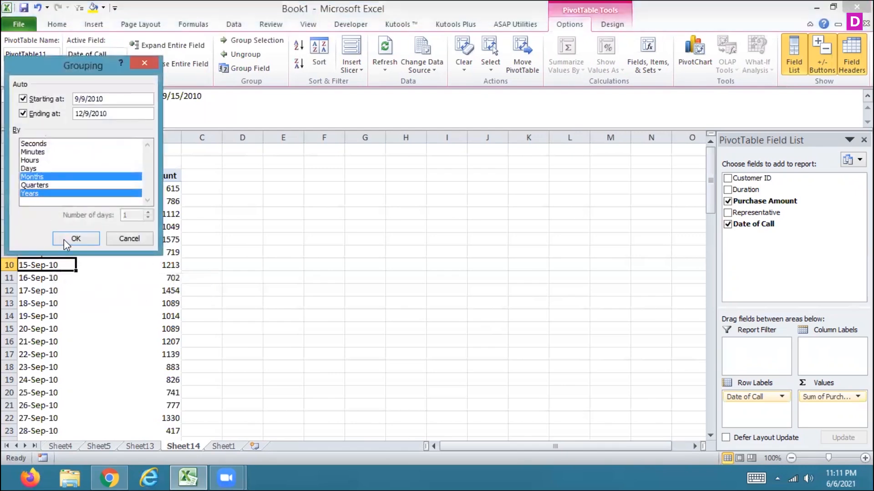
left_click(65, 240)
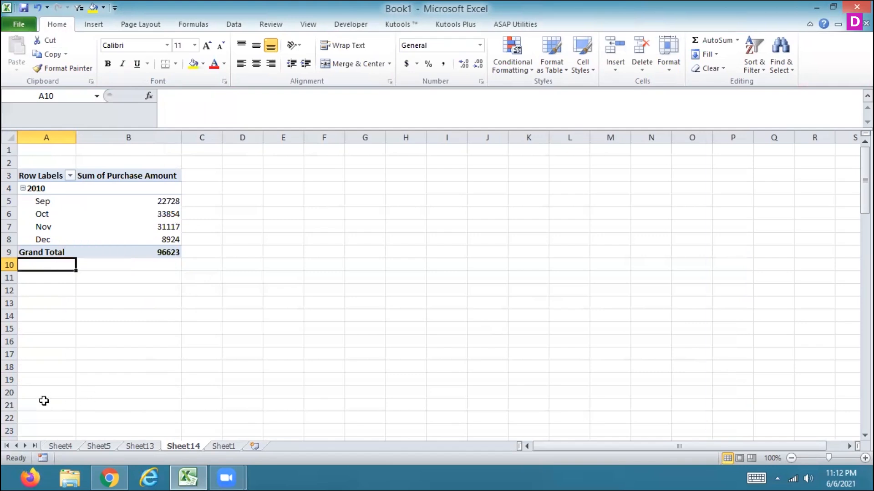
Step: Review the customer, representative, duration and month pivot sheets against the source records and the list of required reports on Sheet1
left_click(62, 447)
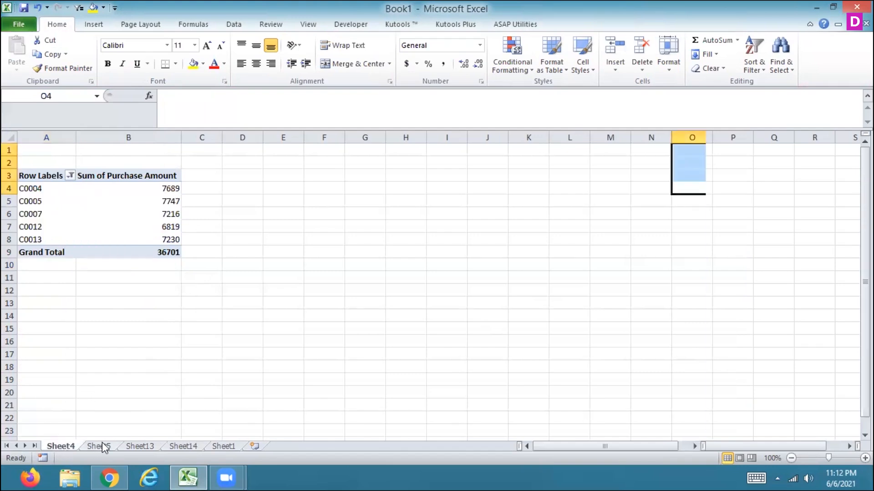
left_click(101, 444)
left_click(146, 447)
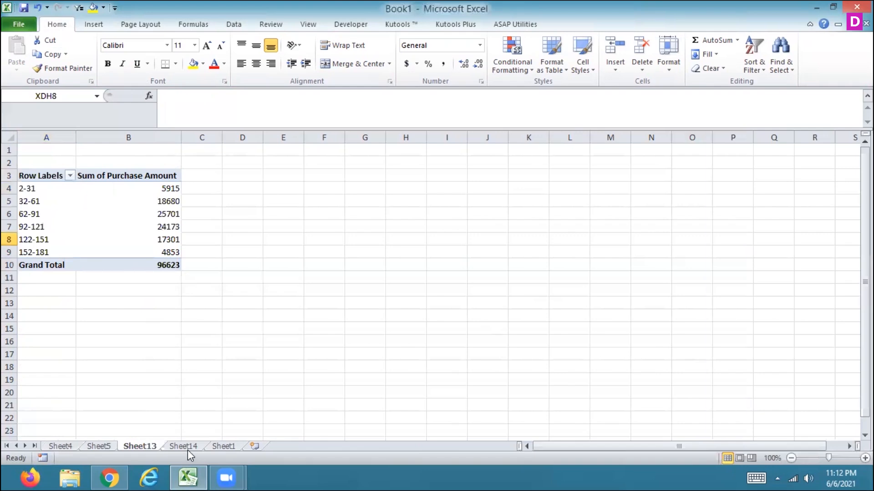
left_click(189, 447)
left_click(223, 447)
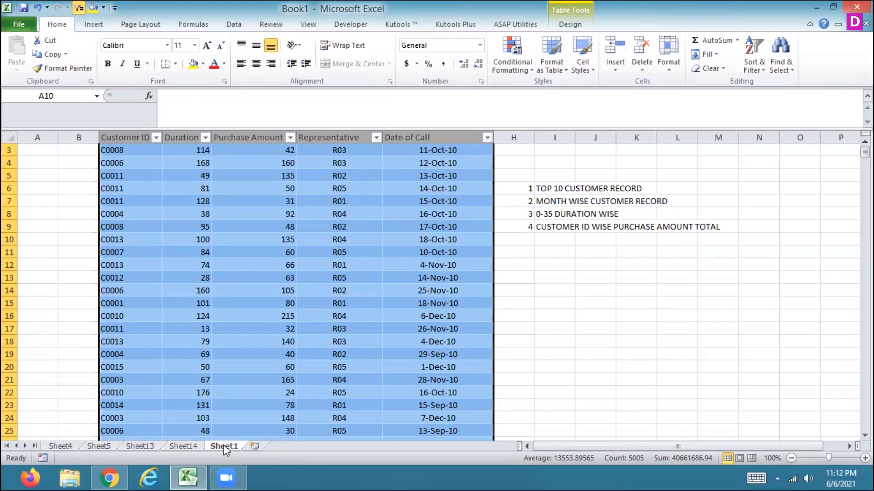
key("ctrl+Page_Up")
key("ctrl+Page_Up")
key("ctrl+Page_Up")
key("ctrl+Page_Up")
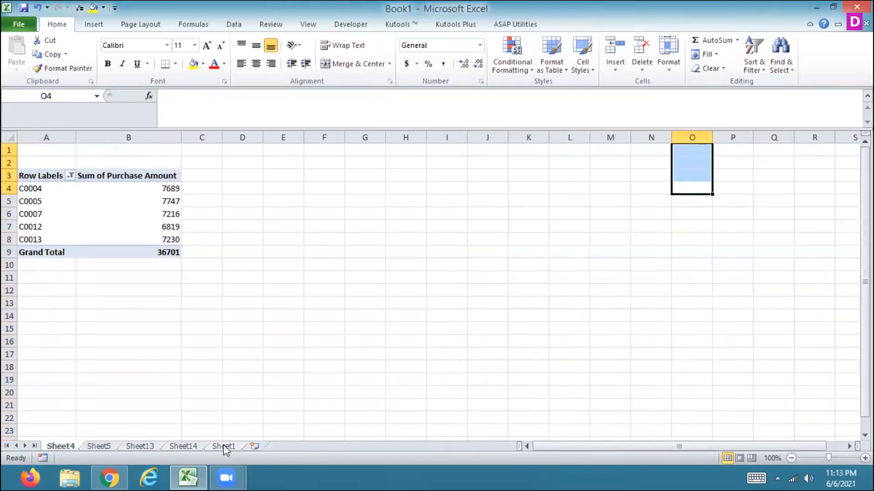
key("ctrl+Page_Down")
key("ctrl+Page_Down")
key("ctrl+Page_Down")
key("ctrl+Page_Down")
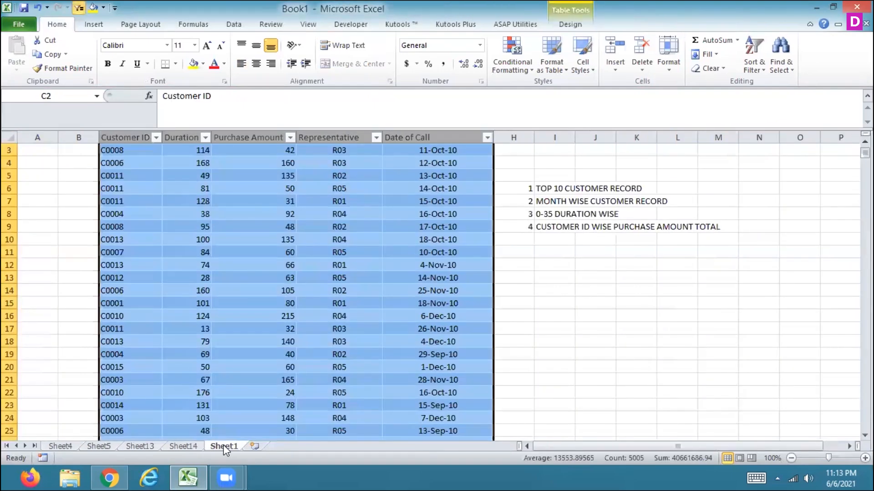
key("ctrl+Page_Up")
key("ctrl+Page_Up")
key("ctrl+Page_Up")
key("ctrl+Page_Up")
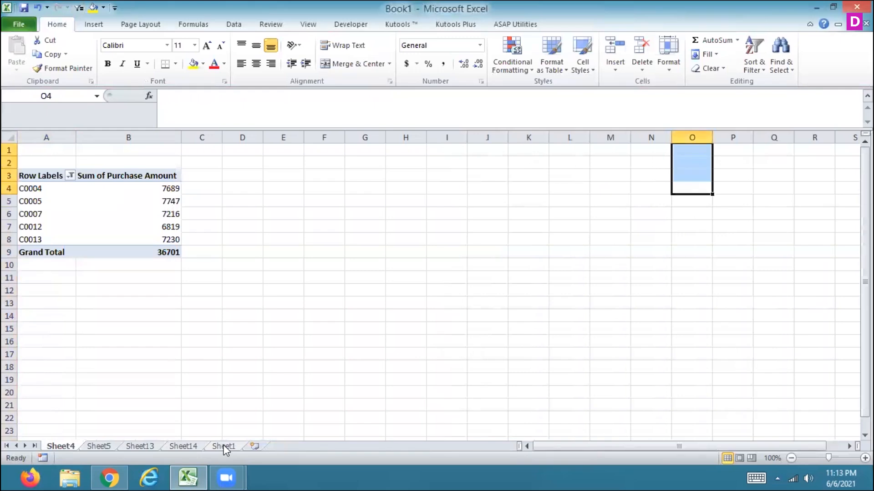
key("ctrl+Page_Down")
key("ctrl+Page_Down")
key("ctrl+Page_Down")
key("ctrl+Page_Down")
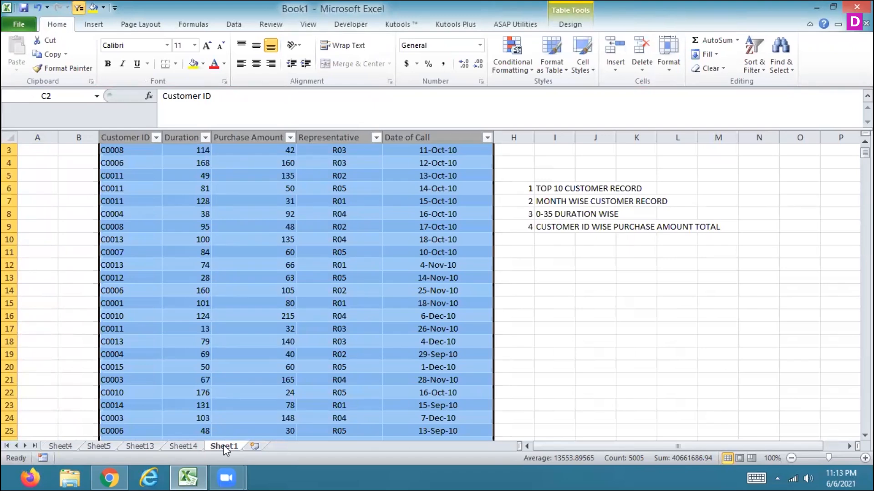
key("ctrl+Page_Up")
key("ctrl+Page_Up")
key("ctrl+Page_Up")
key("ctrl+Page_Up")
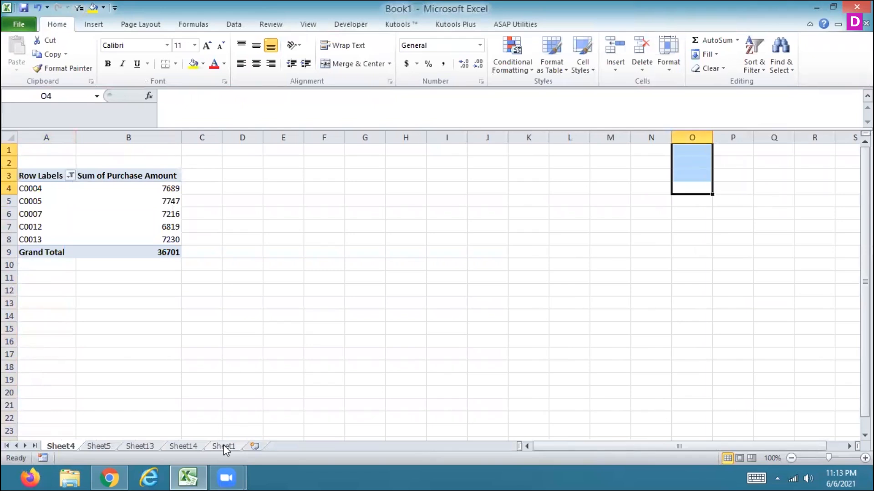
key("ctrl+Page_Down")
key("ctrl+Page_Down")
key("ctrl+Page_Down")
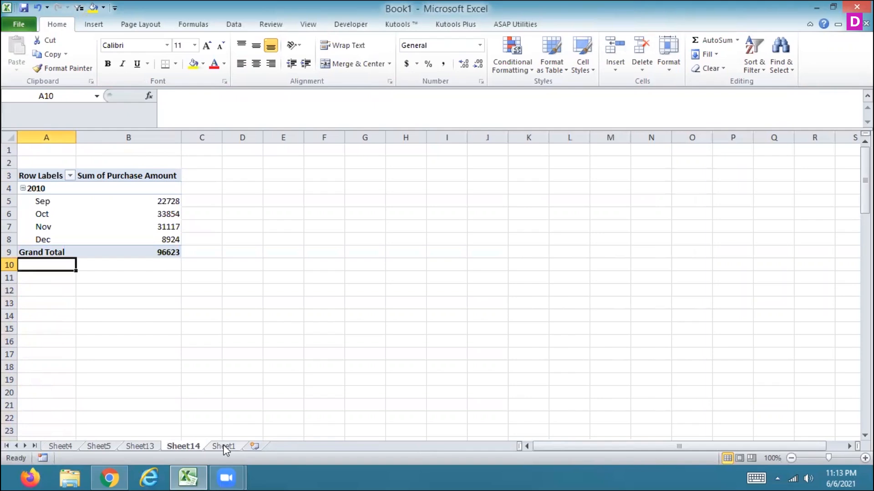
key("ctrl+Page_Down")
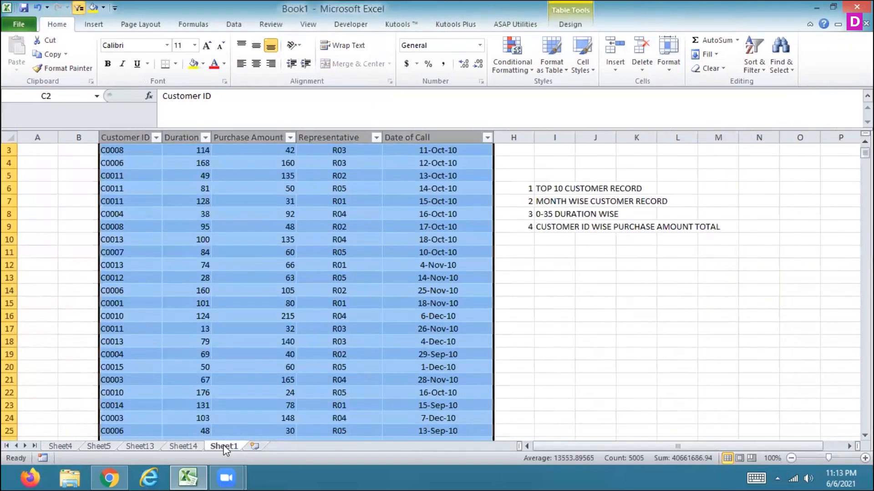
key("ctrl+Page_Up")
key("ctrl+Page_Up")
key("ctrl+Page_Up")
key("ctrl+Page_Up")
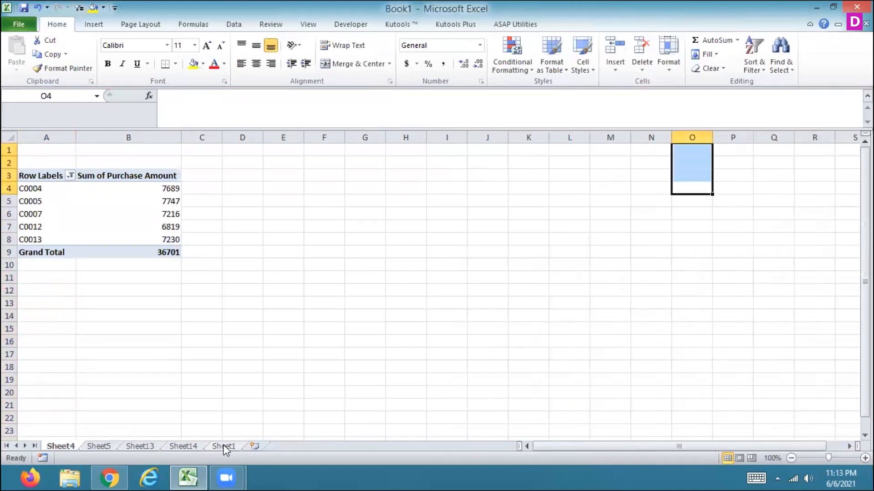
key("ctrl+Page_Down")
key("ctrl+Page_Down")
key("ctrl+Page_Down")
key("ctrl+Page_Down")
Step: Insert a 2-D pie chart based on the customer pivot table on Sheet4
key("ctrl+Page_Up")
key("ctrl+Page_Up")
key("ctrl+Page_Up")
left_click(46, 213)
left_click(93, 24)
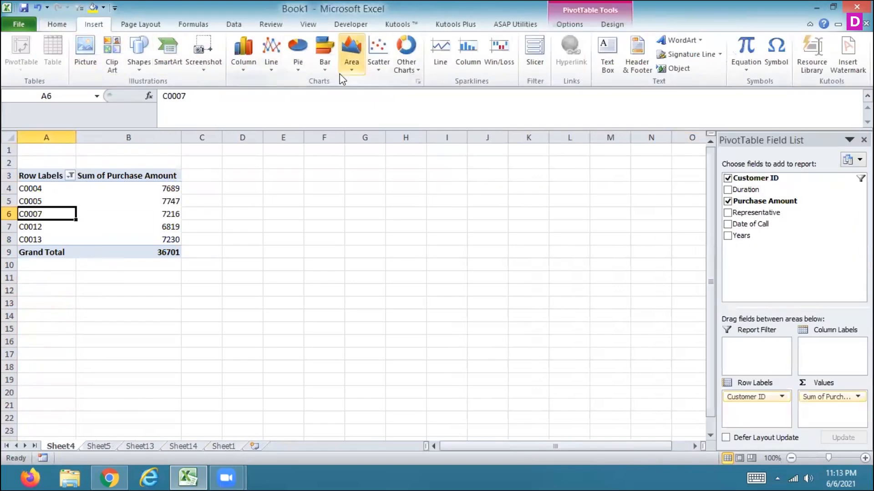
left_click(294, 49)
left_click(225, 119)
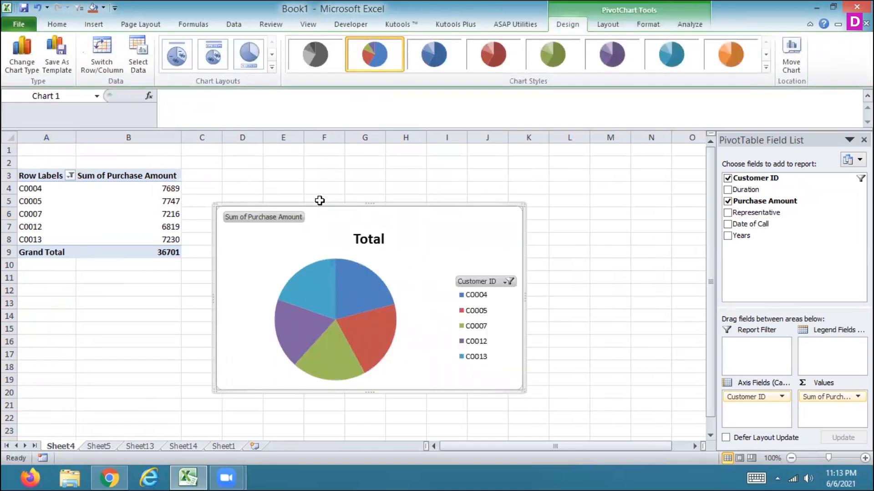
Step: Apply a pie chart layout that labels each slice with its customer ID and purchase amount, without a title or legend
left_click(272, 68)
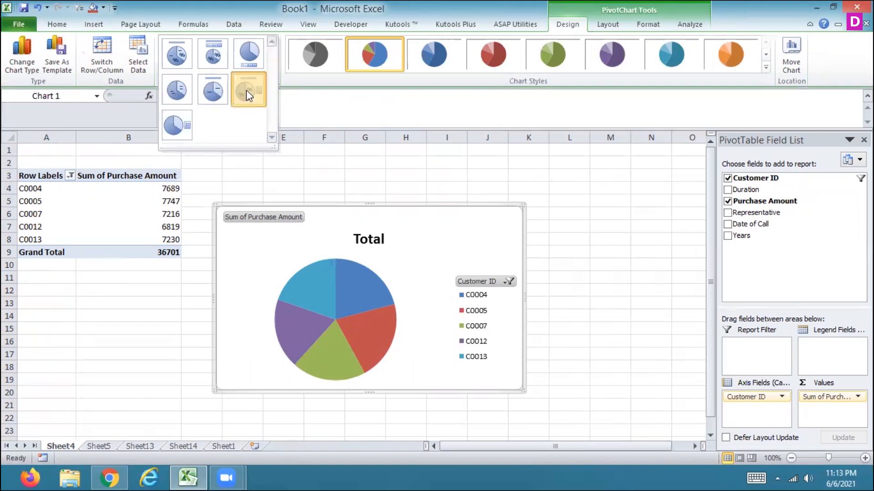
left_click(247, 93)
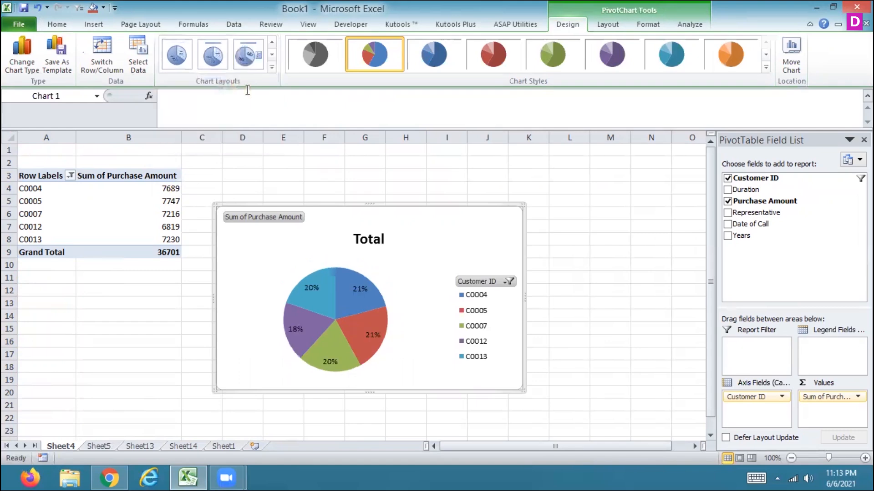
left_click(272, 69)
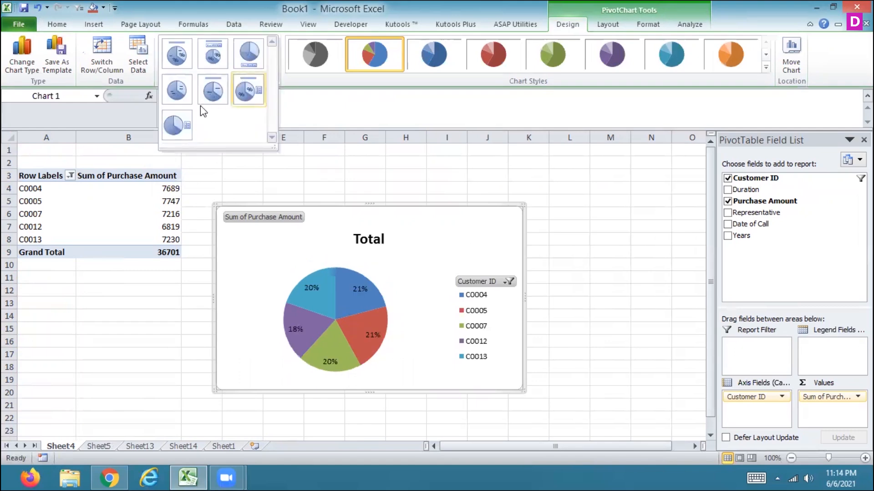
left_click(175, 94)
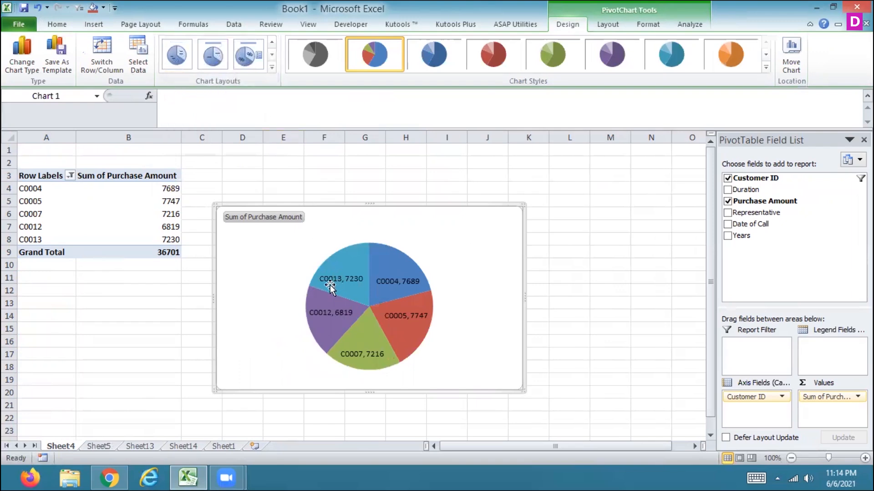
Step: Set the pie chart's data labels to Inside End and show the legend at the bottom of the chart
mouse_move(361, 287)
left_click(601, 24)
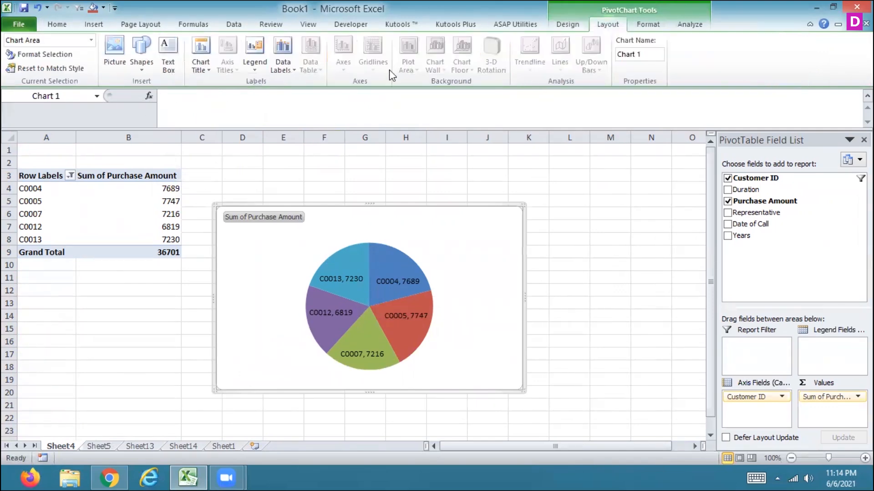
left_click(281, 71)
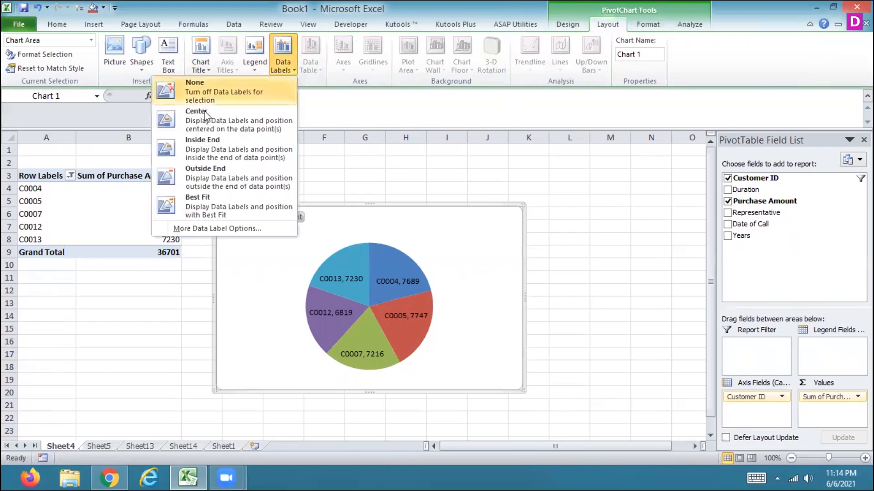
left_click(209, 119)
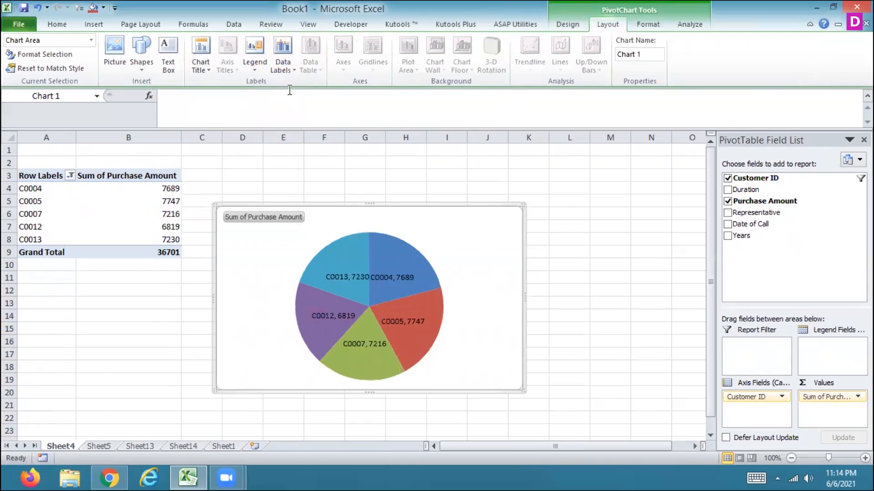
left_click(280, 73)
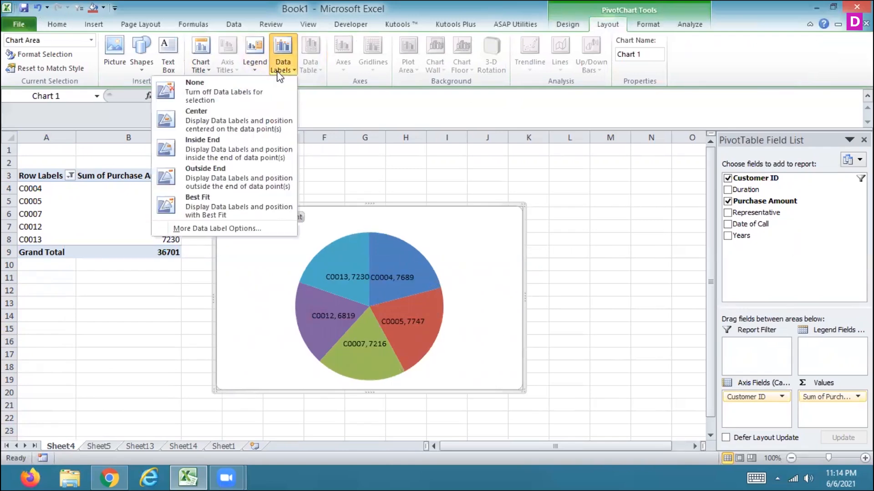
left_click(217, 150)
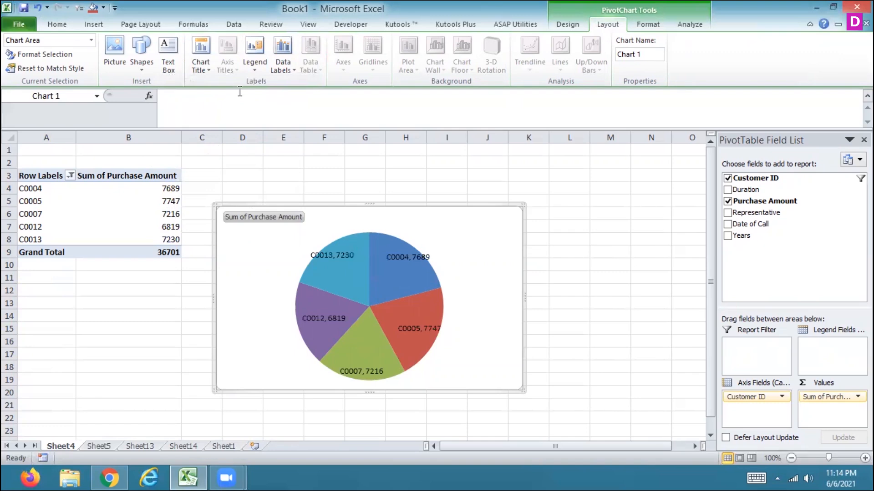
left_click(264, 68)
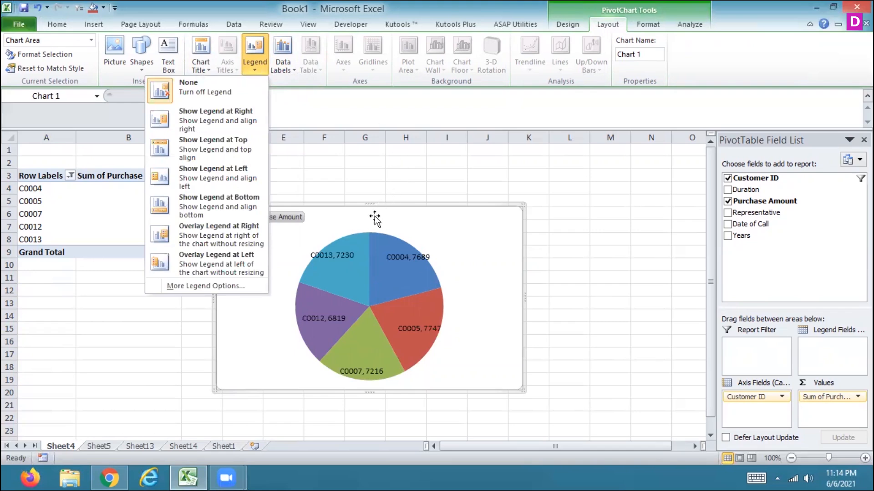
left_click(224, 204)
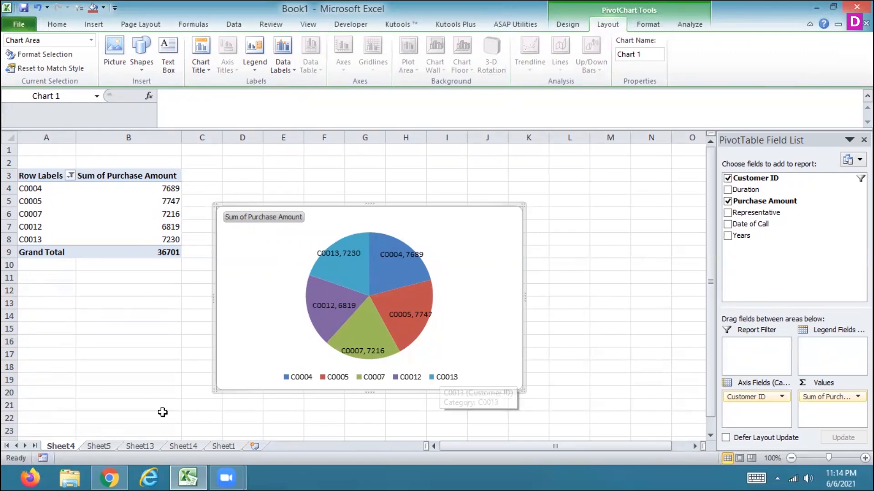
Step: Insert a 3-D clustered column chart based on the representative pivot table on Sheet5
left_click(101, 446)
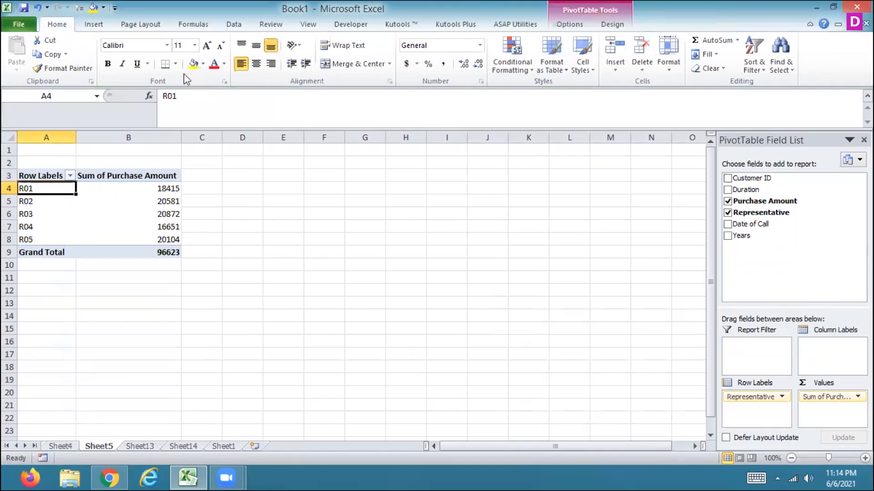
left_click(98, 26)
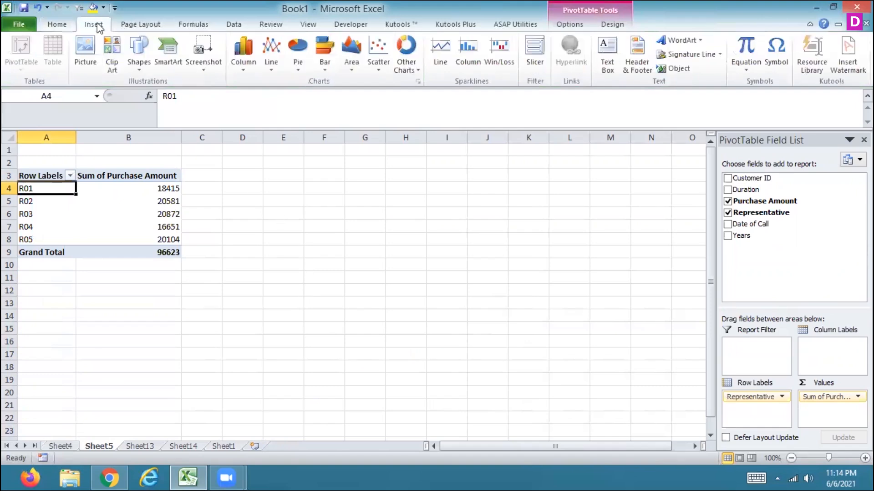
left_click(234, 47)
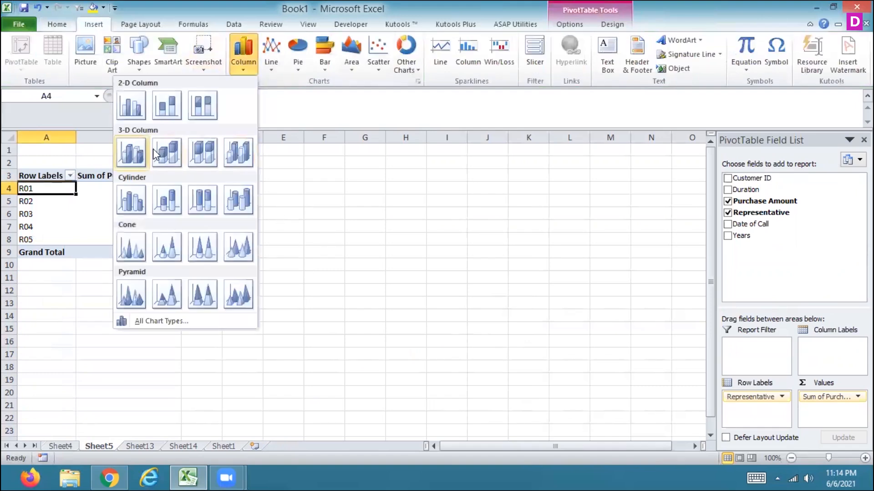
left_click(134, 153)
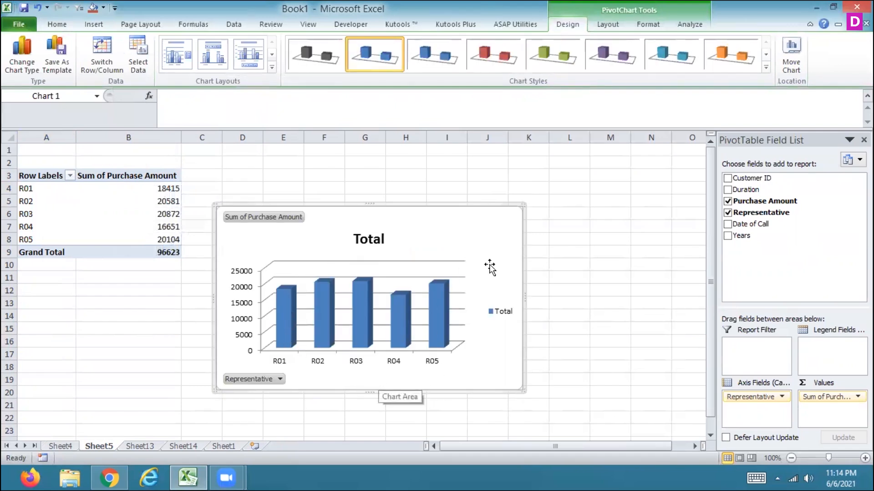
Step: Apply the black-background chart style with orange columns to the representative column chart
left_click(765, 68)
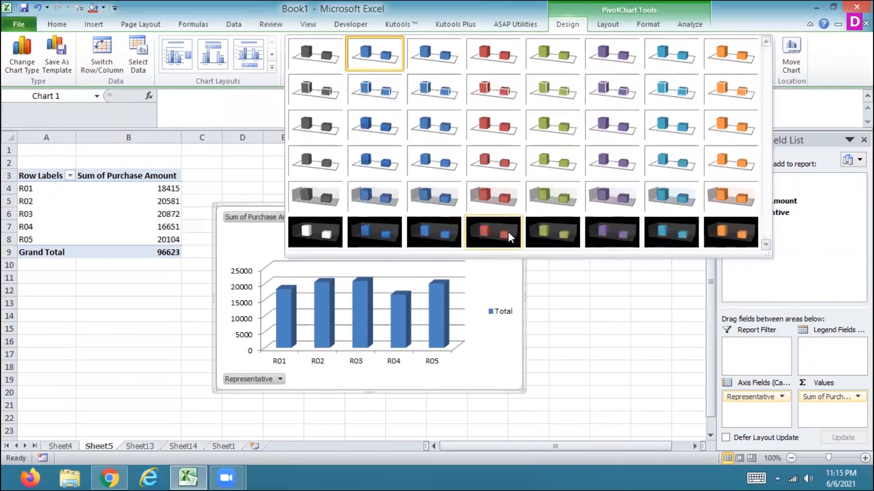
left_click(510, 232)
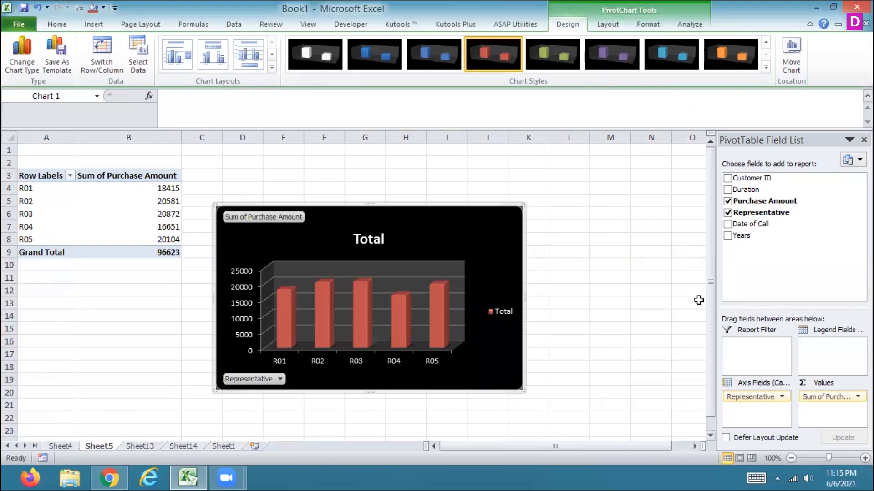
left_click(729, 56)
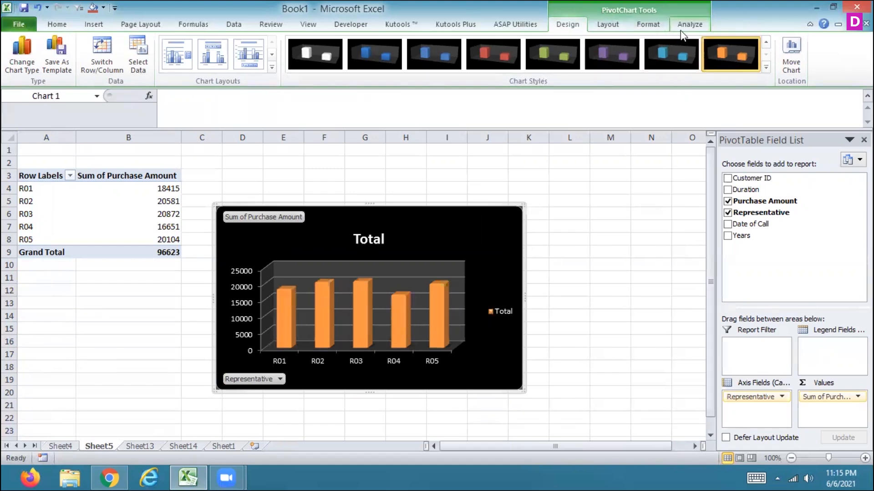
Step: Show data labels on the columns of the representative chart
left_click(654, 27)
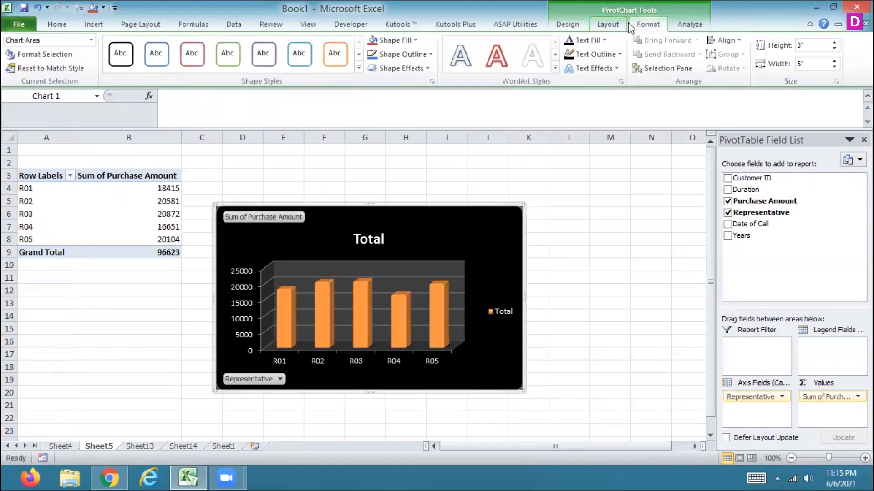
left_click(627, 24)
left_click(283, 64)
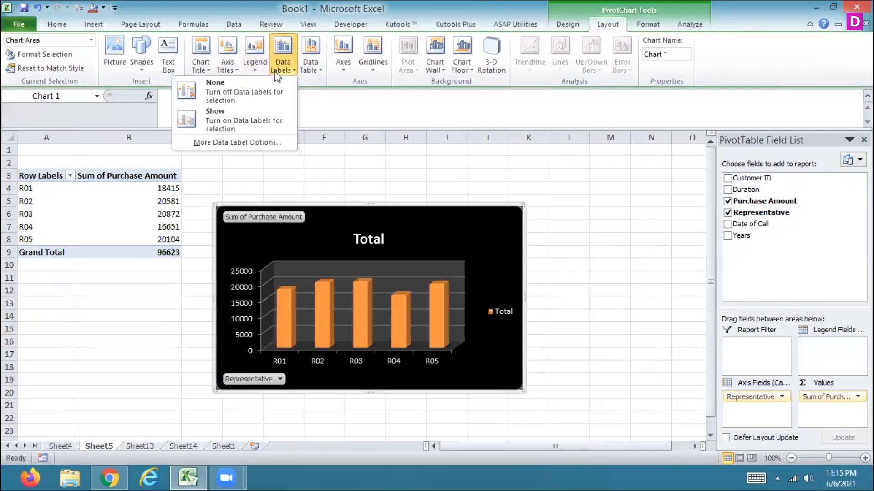
left_click(249, 121)
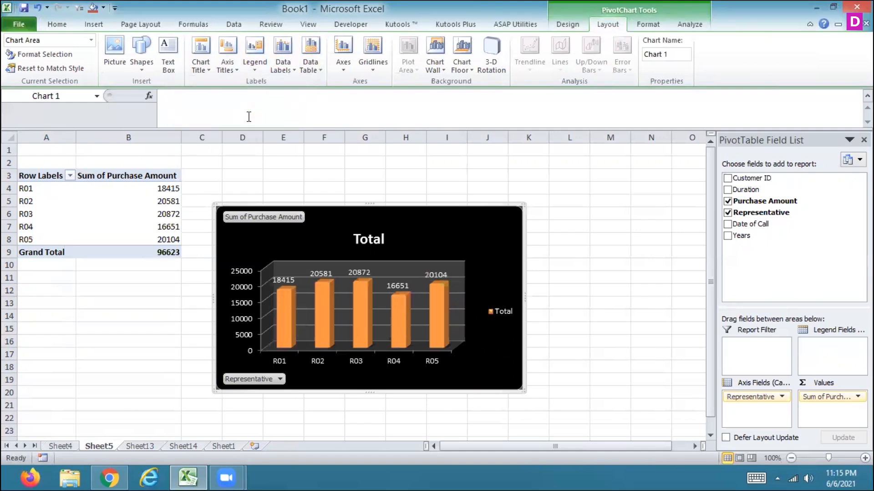
Step: Increase the X angle of the representative column chart's 3-D rotation by several increments
left_click(490, 65)
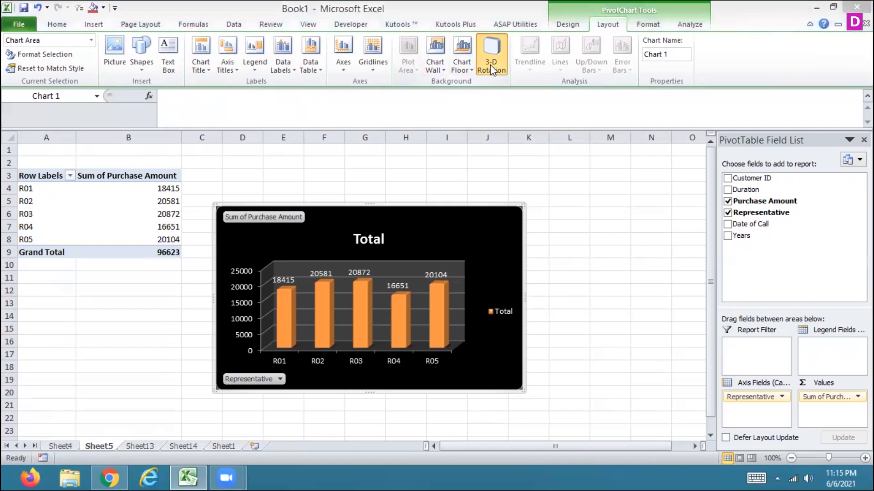
left_click(453, 148)
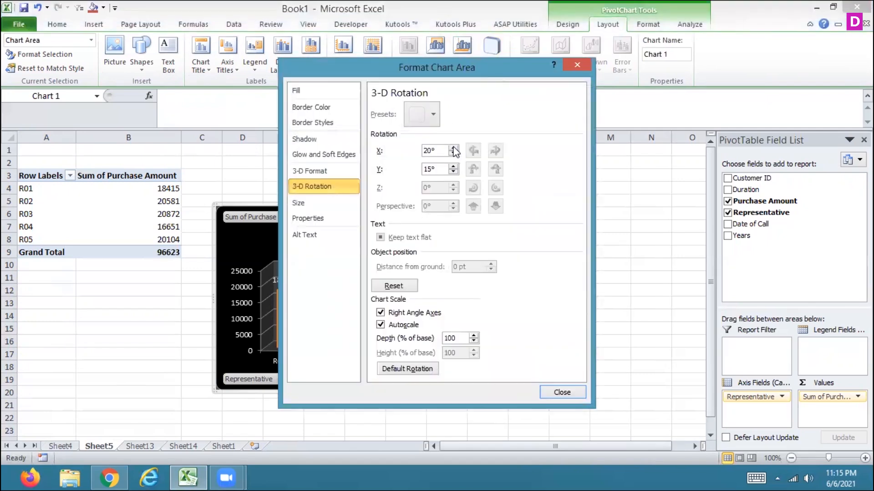
left_click(453, 148)
left_click(453, 148)
left_click(453, 148)
left_click(560, 393)
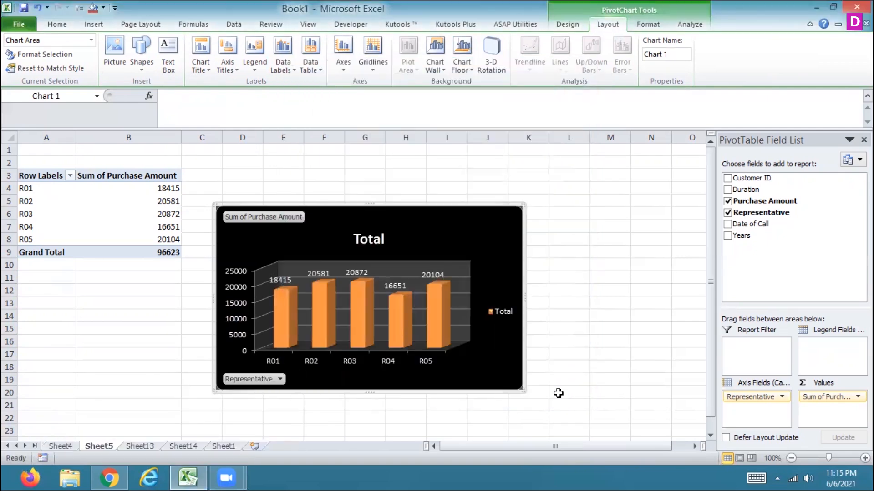
Step: Insert a 2-D stacked line chart based on the duration pivot table on Sheet13
left_click(141, 446)
left_click(123, 230)
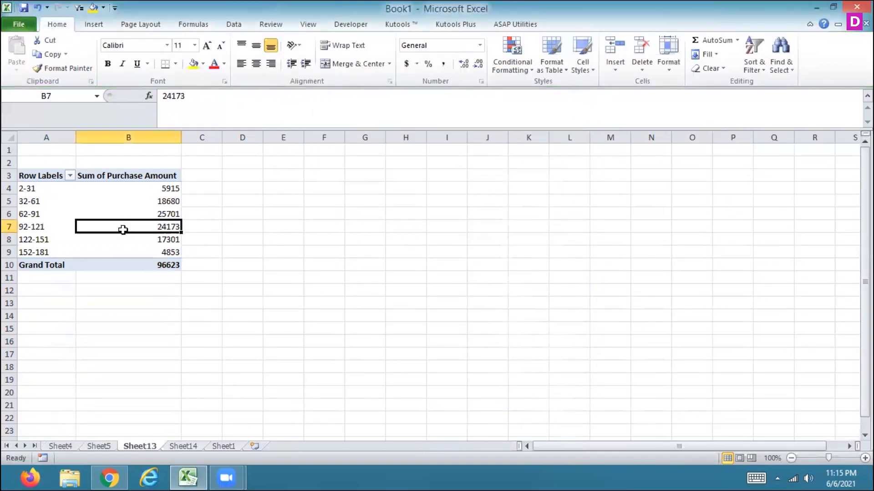
left_click(91, 26)
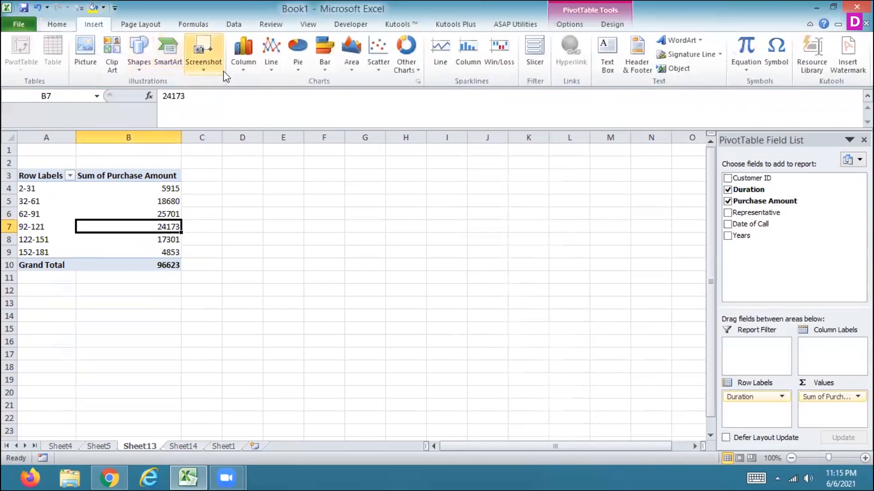
left_click(274, 58)
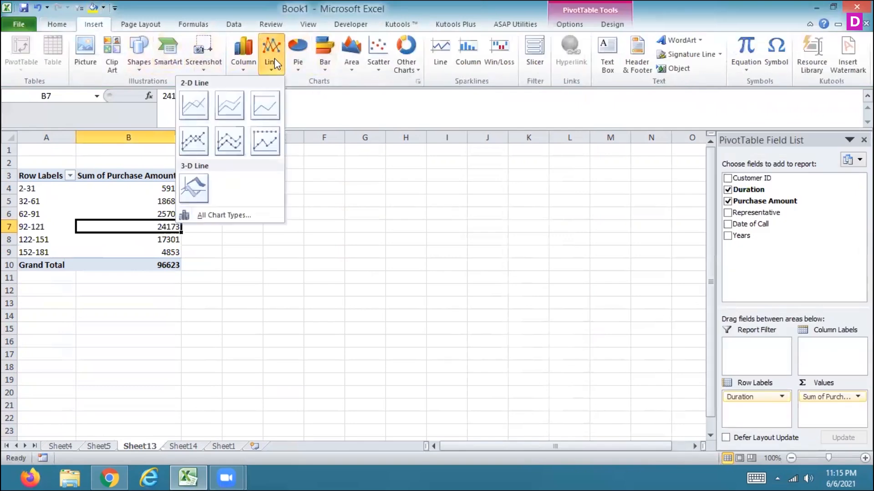
left_click(228, 113)
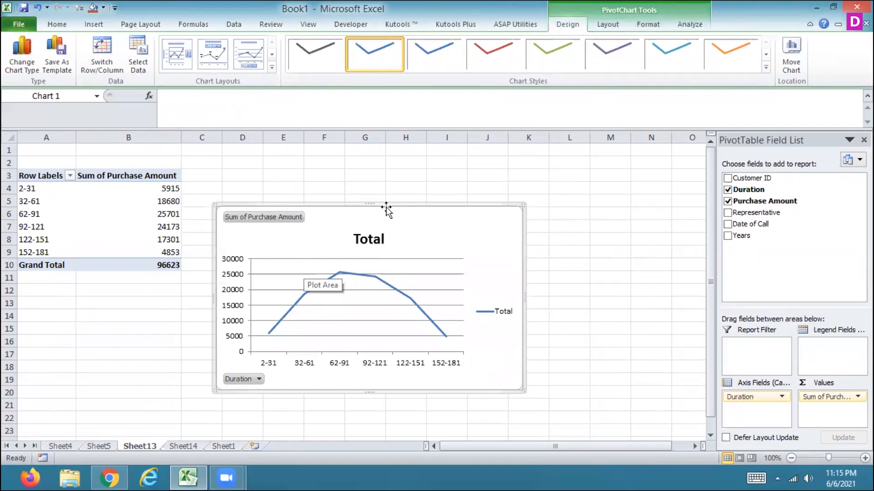
Step: Give the duration line chart the black-background purple style and a layout with data labels, a title and a bottom legend
left_click(766, 67)
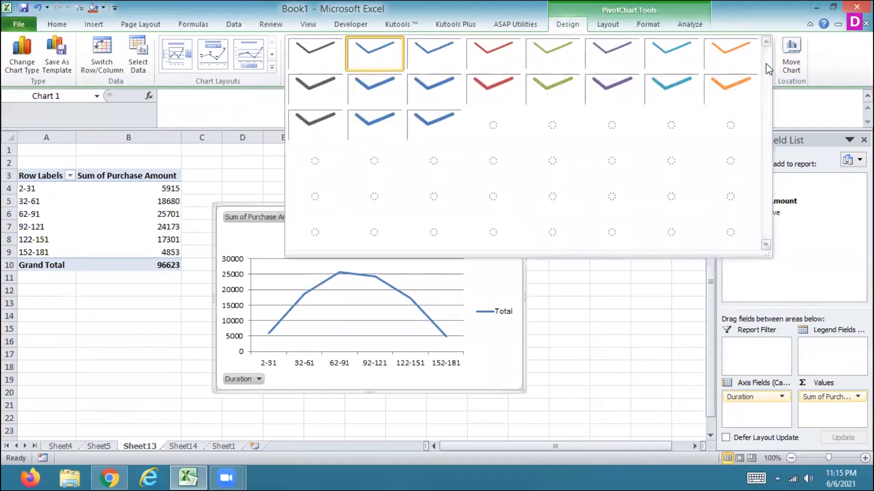
left_click(606, 233)
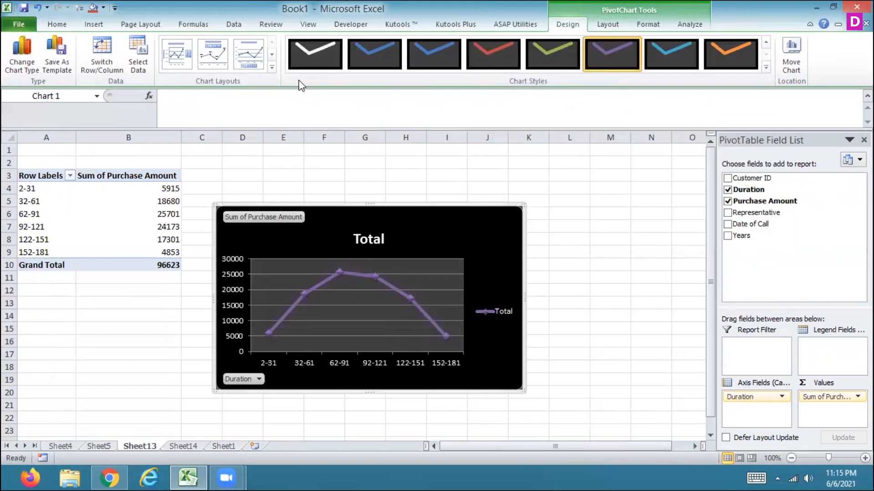
left_click(272, 67)
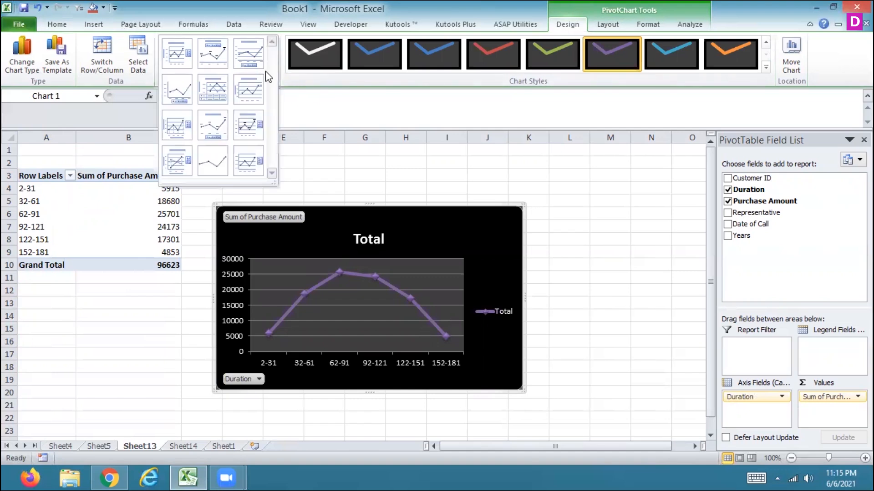
left_click(213, 124)
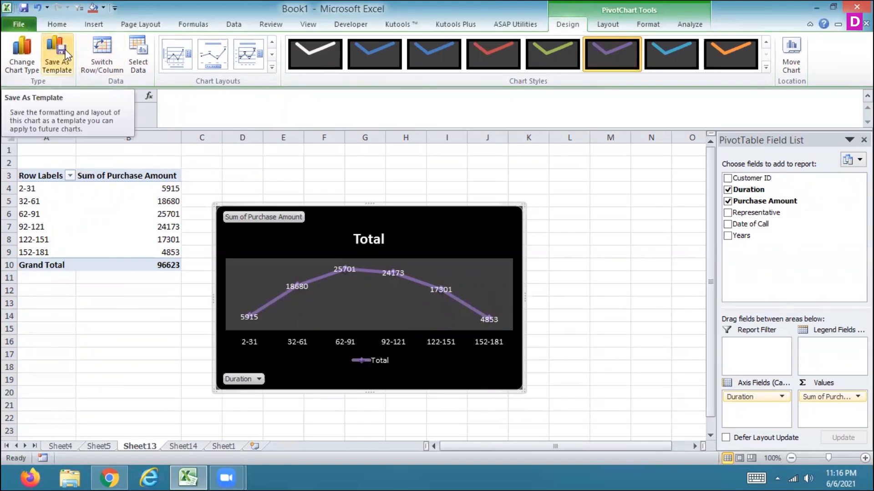
Step: Insert a 2-D area chart based on the monthly pivot table on Sheet14
left_click(177, 448)
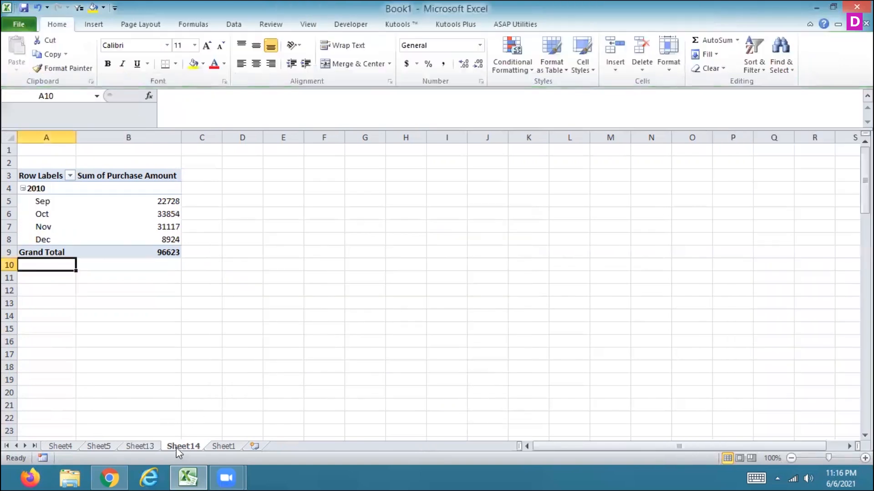
left_click(173, 207)
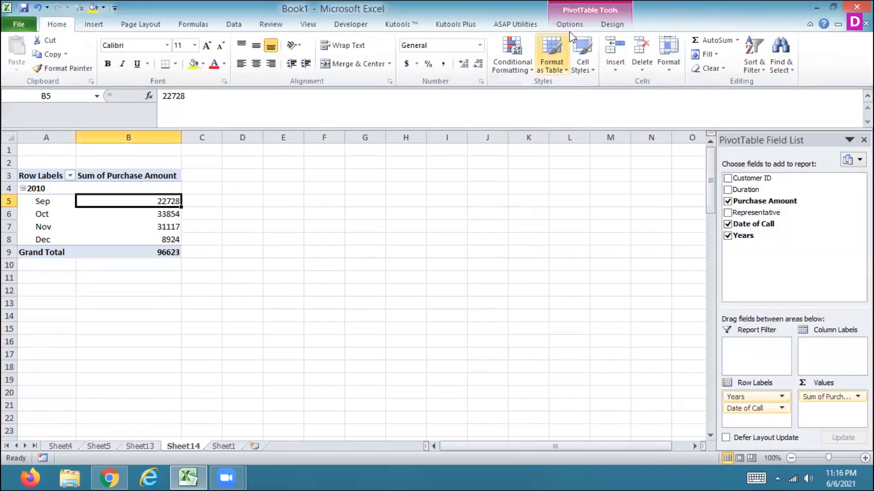
left_click(94, 27)
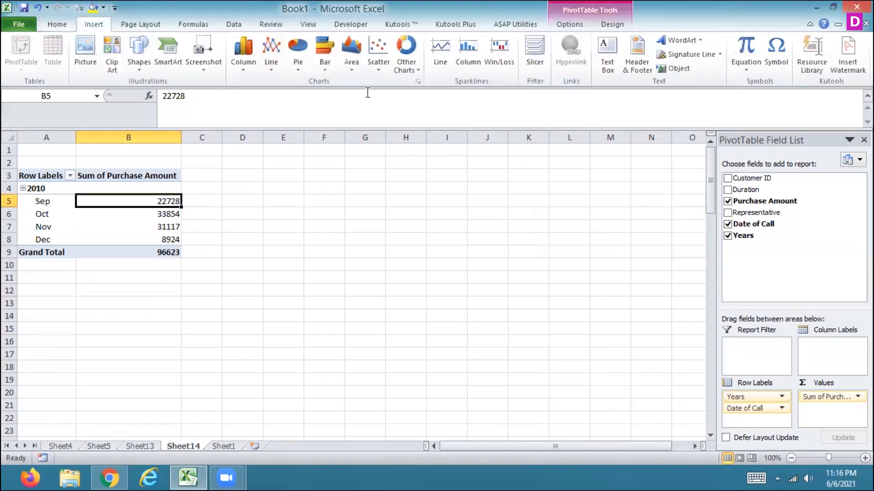
left_click(347, 68)
left_click(305, 111)
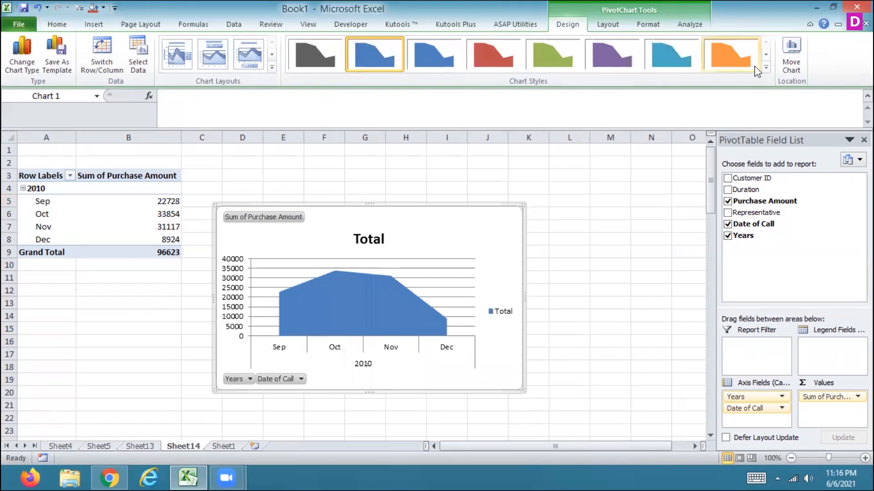
Step: Give the monthly area chart the black-background red style and a layout without a title and with the legend at the right
left_click(766, 69)
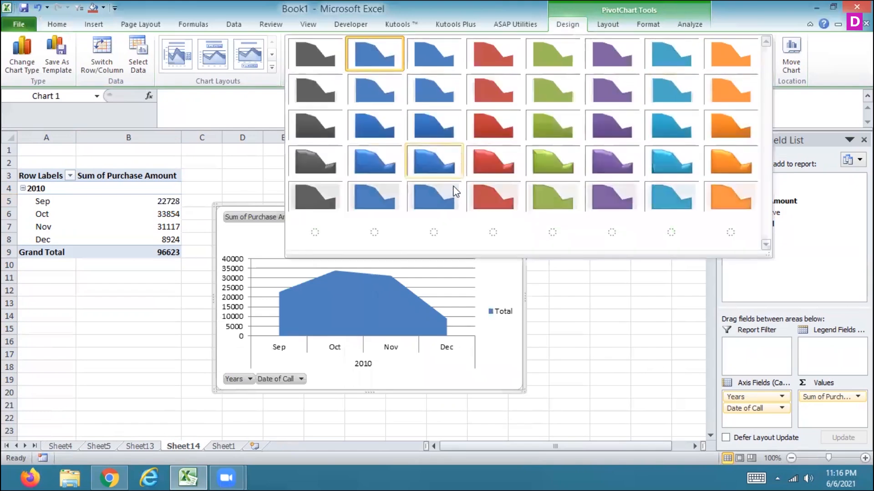
left_click(486, 230)
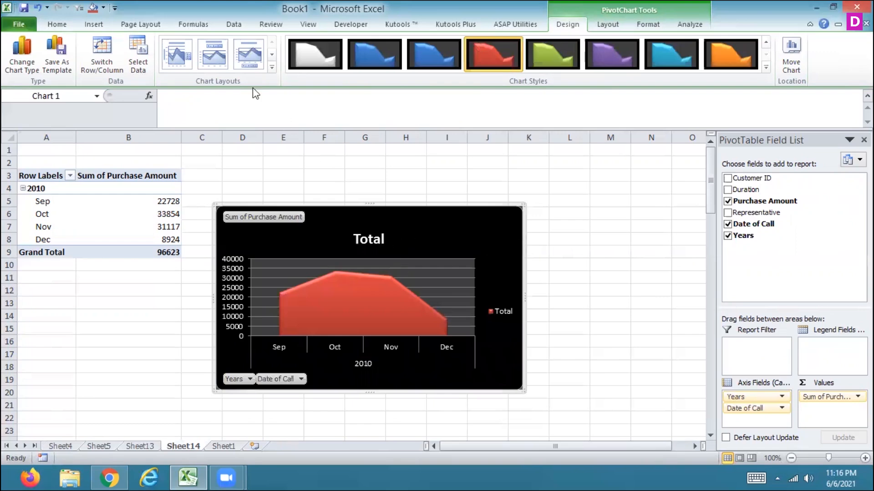
left_click(245, 71)
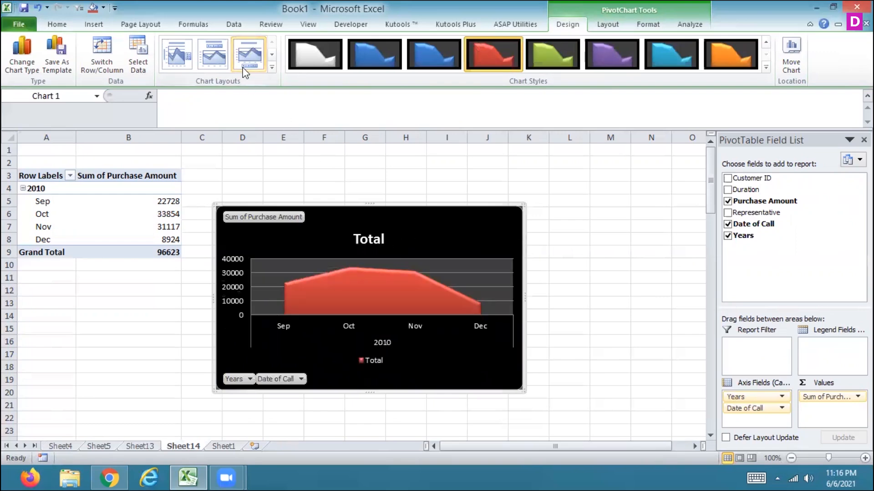
left_click(272, 67)
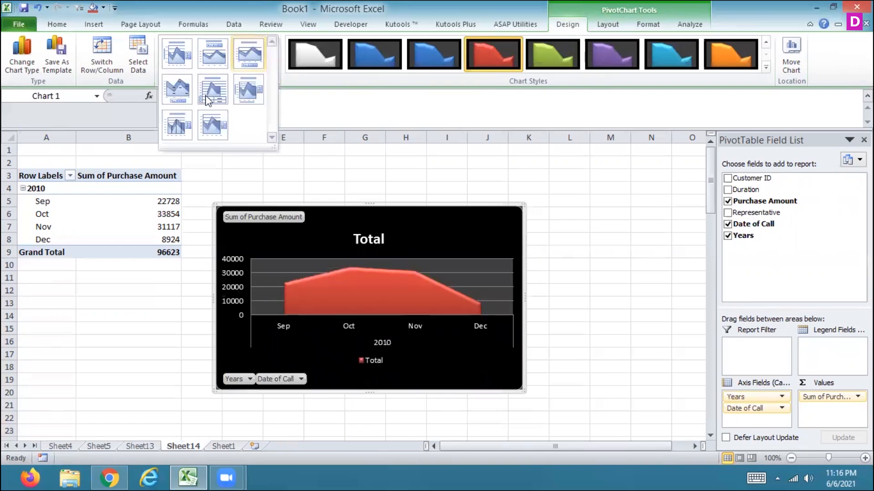
left_click(212, 124)
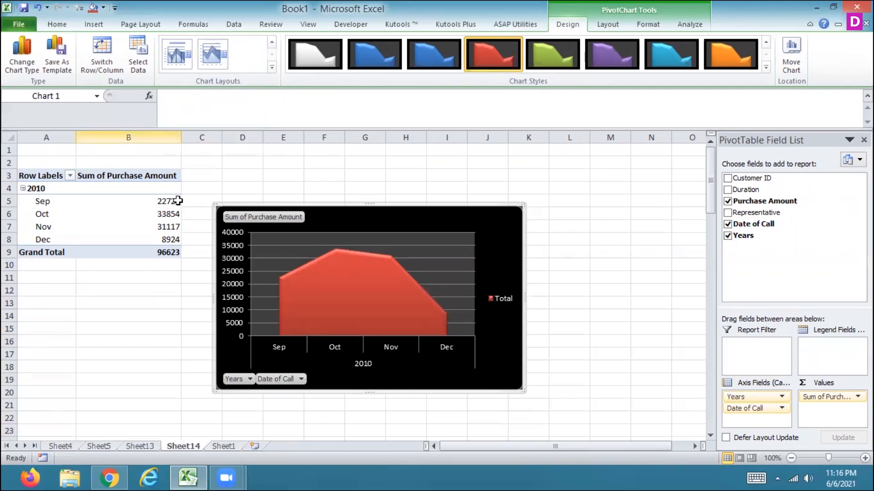
Step: Insert a new sheet before Sheet14 from the Weekly class attendance record.xlt template
right_click(185, 452)
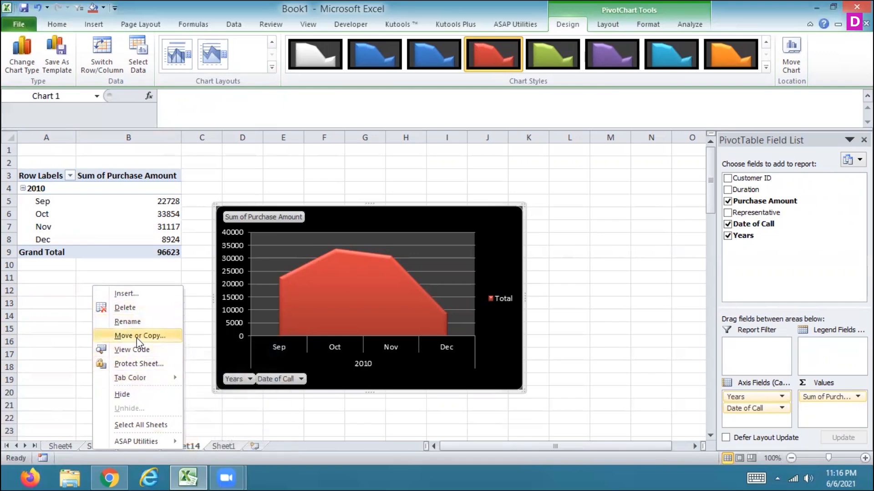
left_click(141, 295)
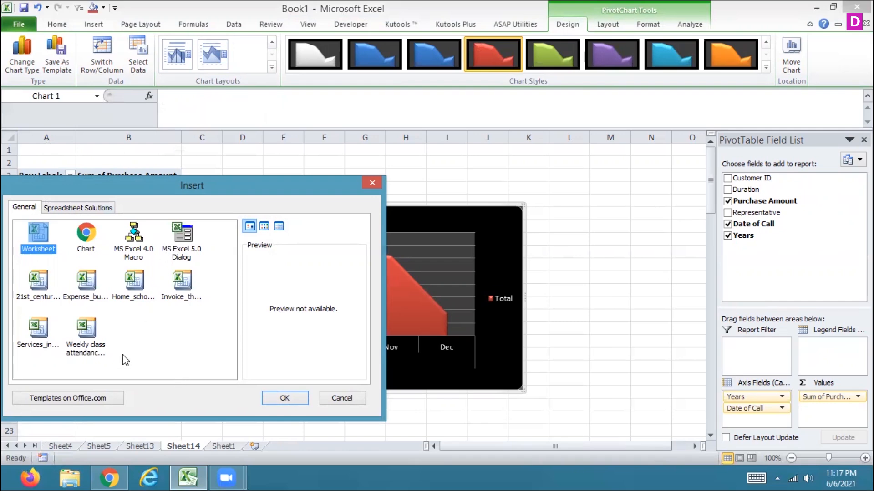
left_click(38, 329)
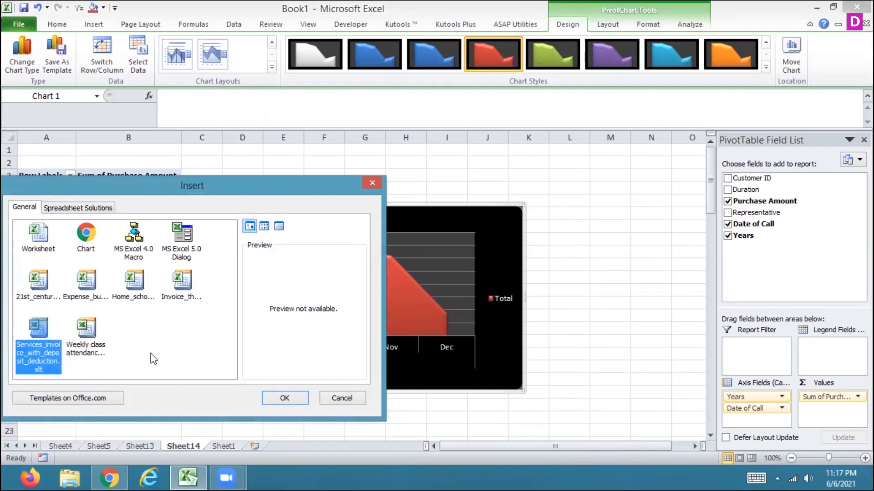
left_click(95, 330)
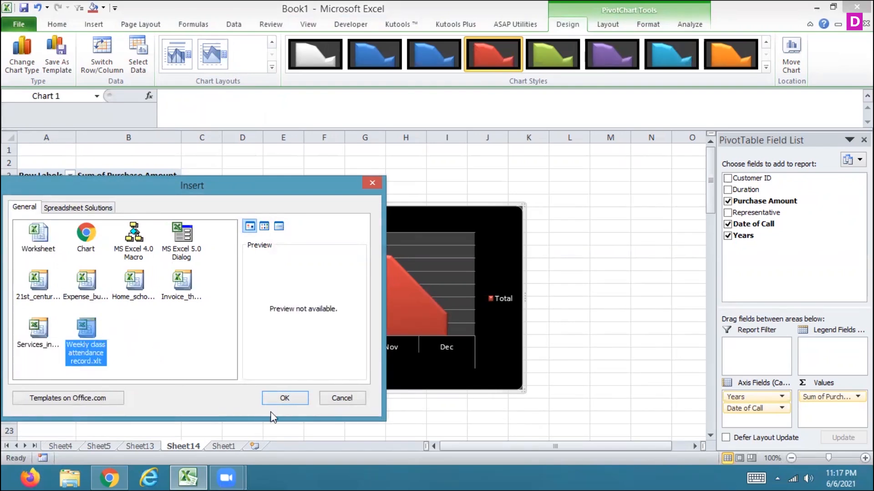
left_click(286, 397)
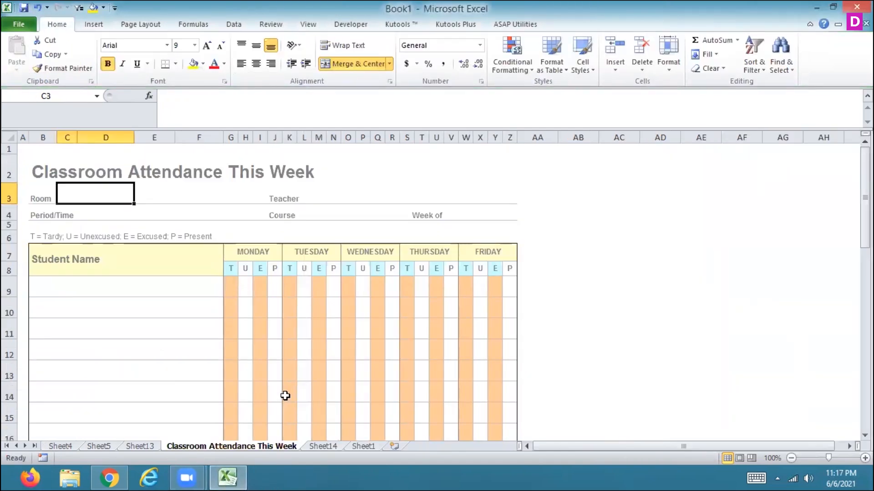
Step: Enter XYZ as the first student name in cell B9 of the classroom attendance sheet
key("Down")
key("Down")
key("Down")
key("Down")
key("Down")
key("Down")
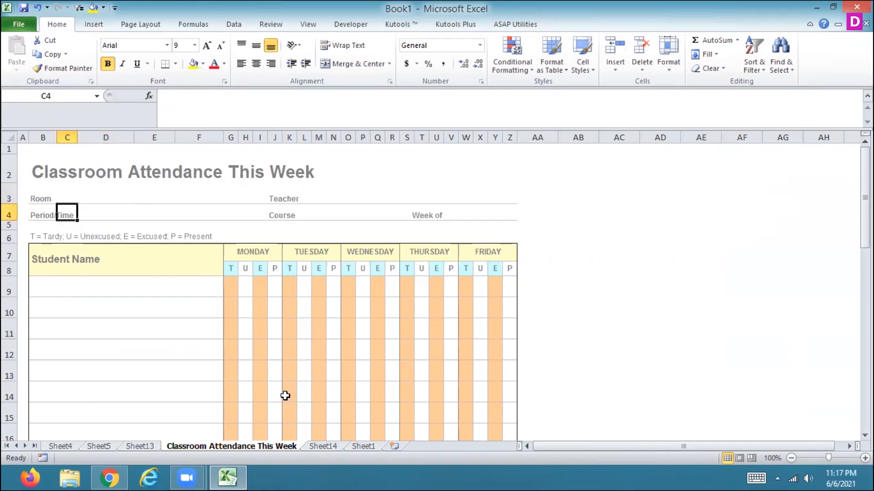
key("Up")
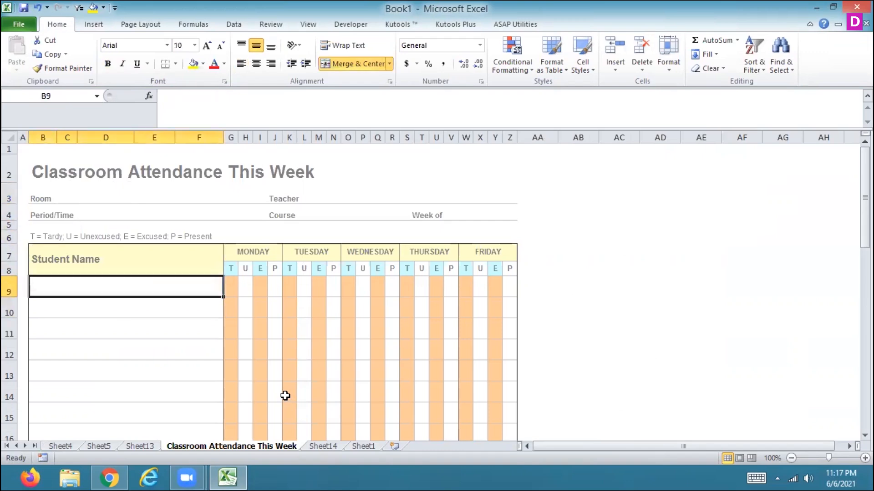
type("X")
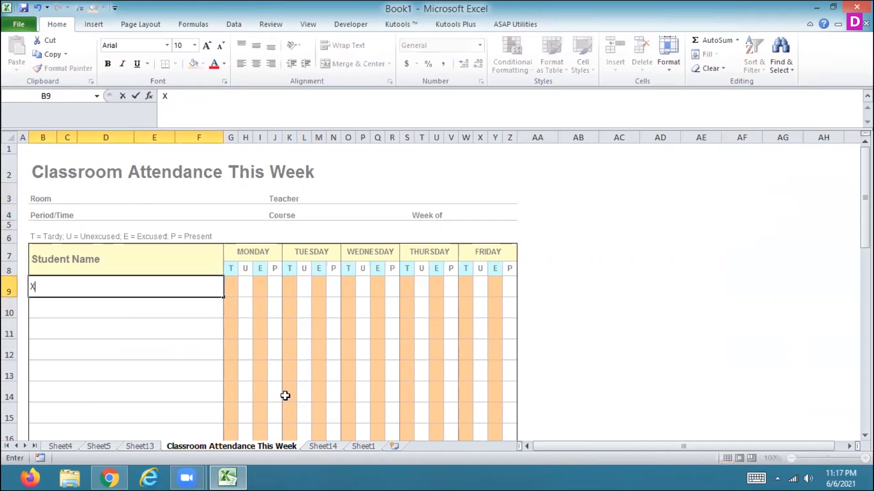
type("YZ")
key("Tab")
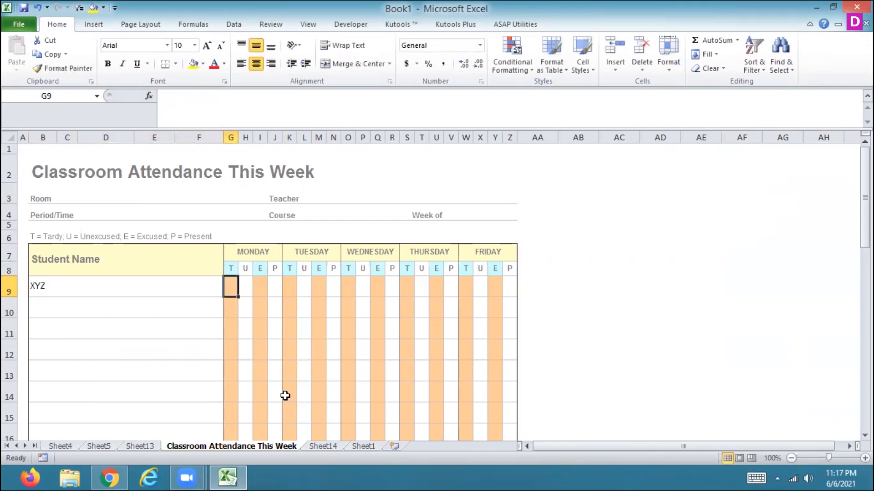
Step: Mark P for student XYZ in all four Monday columns and in Tuesday's T and E columns of row 9
type("P")
key("Tab")
type("P")
key("Tab")
type("P")
key("Tab")
type("P")
key("Tab")
type("P")
key("Tab")
key("Tab")
type("P")
key("Tab")
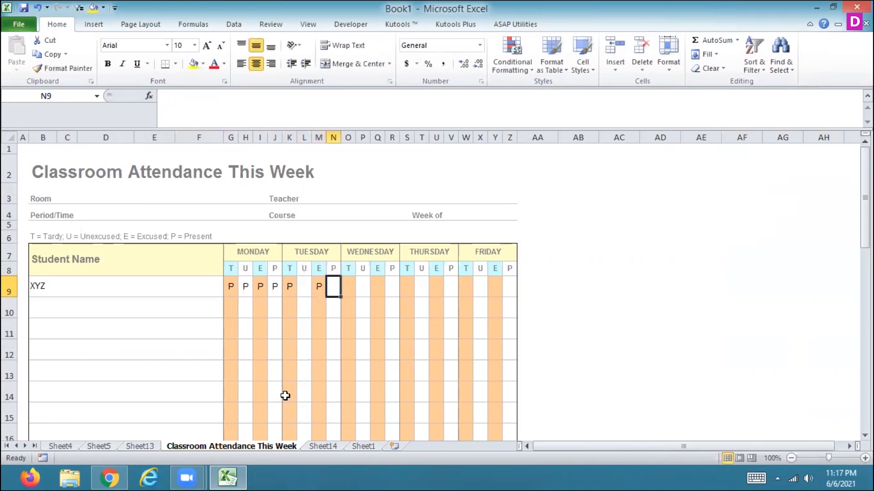
Step: Mark P for student XYZ in the T and E columns of Wednesday, Thursday and Friday in row 9
key("Tab")
type("P")
key("Tab")
key("Tab")
type("P")
key("Tab")
key("Tab")
key("Tab")
key("shift+Tab")
type("P")
key("Tab")
key("Tab")
type("P")
key("Tab")
key("Tab")
key("Tab")
key("shift+Tab")
type("P")
key("Tab")
key("Tab")
type("P")
key("Return")
Step: Look through the attendance sheet down past its last student row and back up to the heading and XYZ's Monday marks
key("Down")
key("Down")
key("Down")
key("Down")
key("Down")
key("Down")
key("Down")
key("Down")
key("Down")
key("Down")
key("Down")
key("Down")
key("Down")
key("Down")
key("Down")
key("Down")
key("Down")
key("Down")
key("Down")
key("Down")
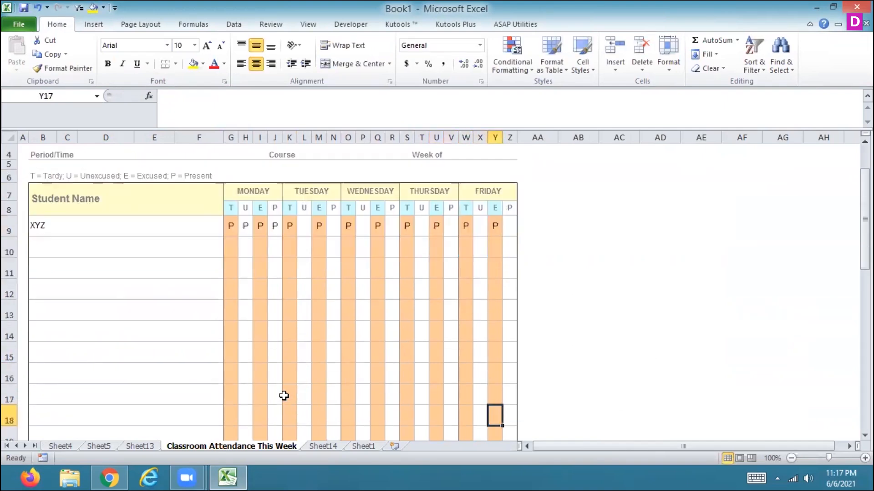
key("Up")
key("Up")
key("Up")
key("Up")
key("Up")
key("Up")
key("Up")
key("Up")
key("Up")
key("Up")
key("Up")
key("Up")
key("Up")
key("Up")
key("Up")
key("Up")
key("Up")
key("Up")
key("Up")
key("Up")
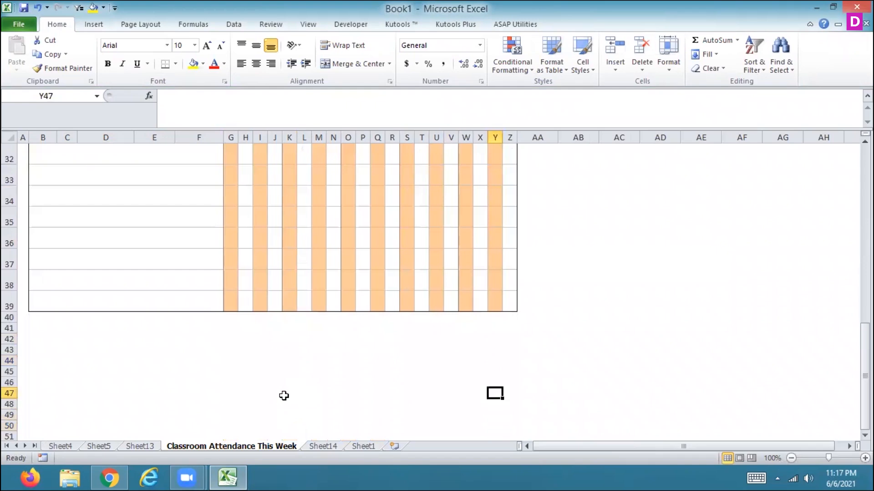
key("Up")
key("Up")
key("Up")
key("Up")
key("Up")
key("Up")
key("Up")
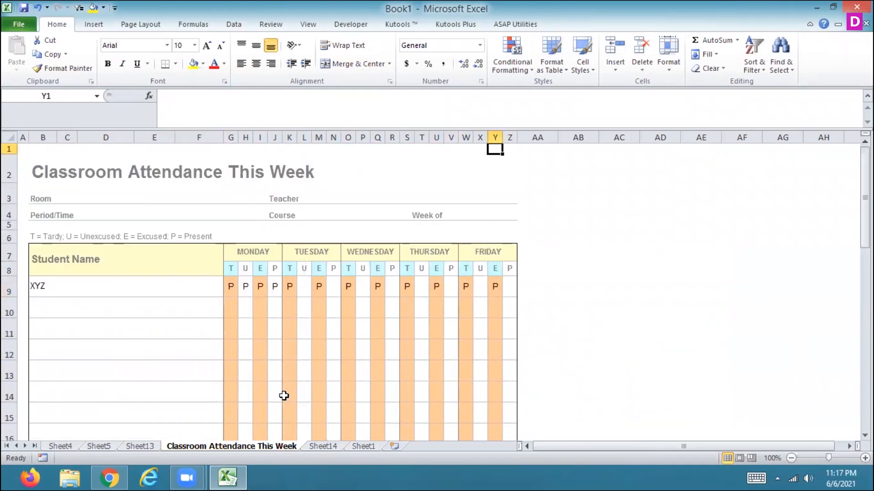
key("Left")
key("Left")
key("Left")
key("Left")
key("Left")
key("Left")
key("Left")
key("Left")
key("Left")
key("Left")
key("Left")
key("Left")
key("Left")
key("Left")
key("Left")
key("Left")
key("Left")
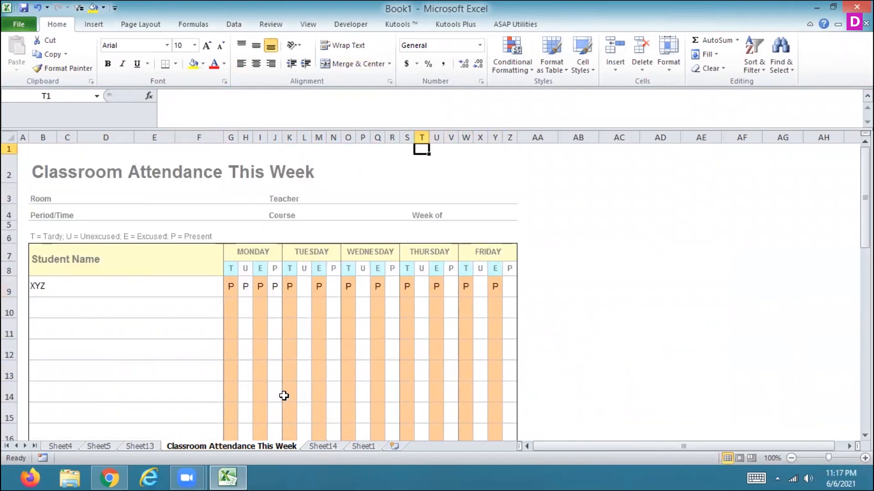
key("Down")
key("Down")
key("Down")
key("Down")
key("Down")
key("Down")
key("Down")
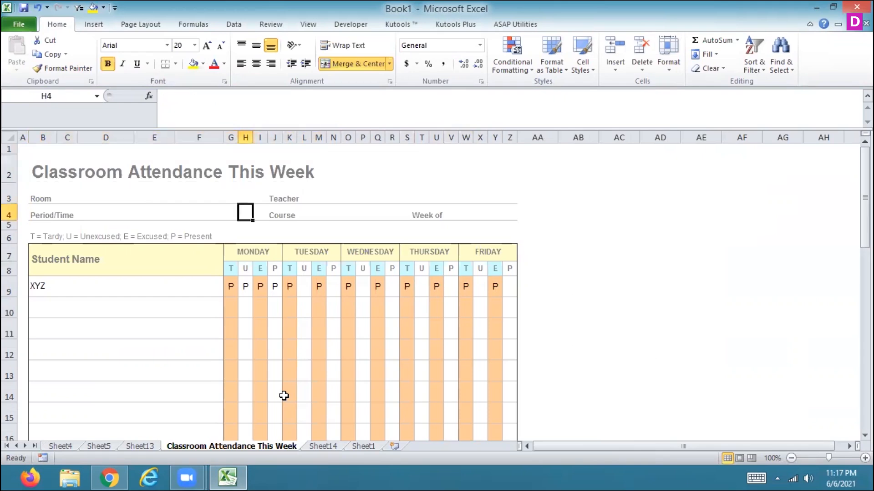
key("Down")
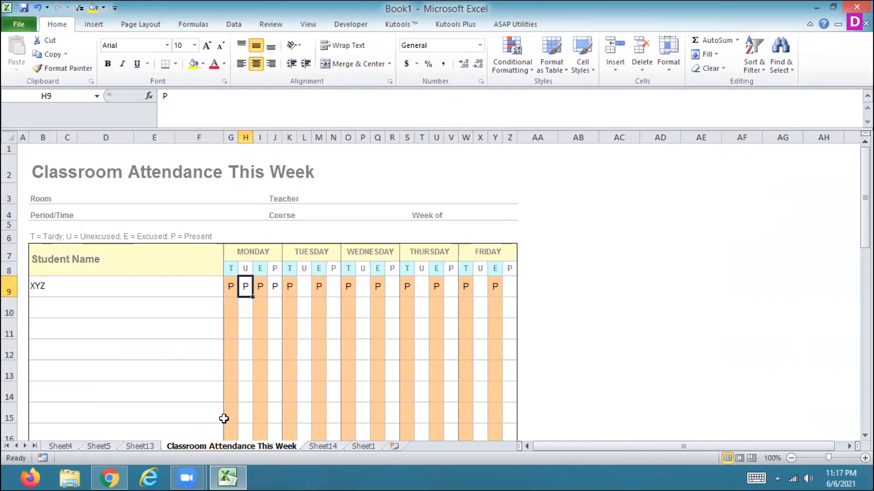
Step: Delete the Classroom Attendance This Week sheet from the workbook
right_click(219, 446)
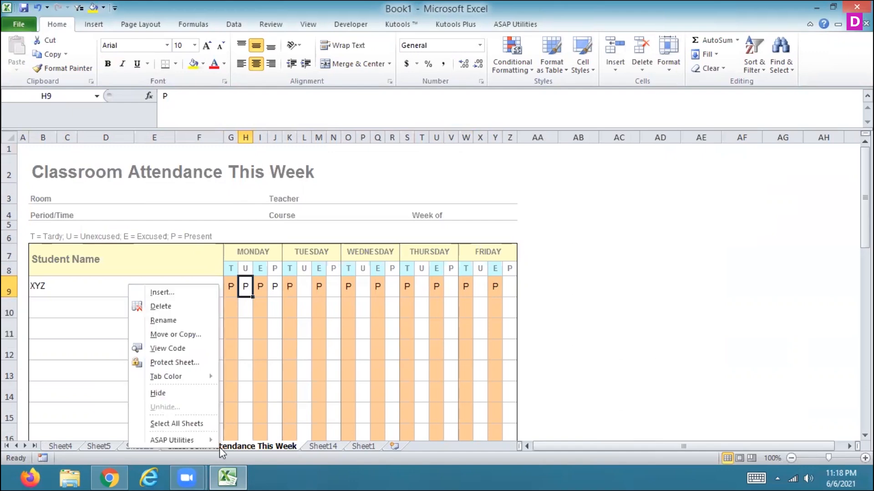
left_click(162, 306)
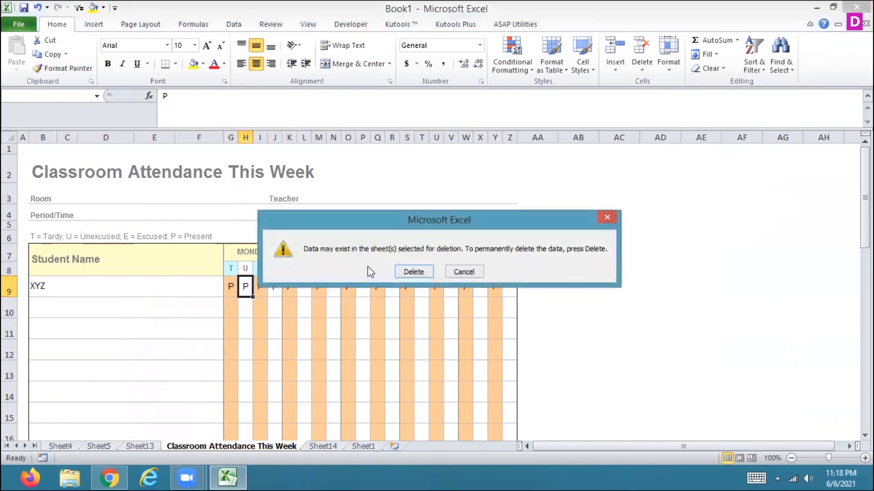
left_click(422, 272)
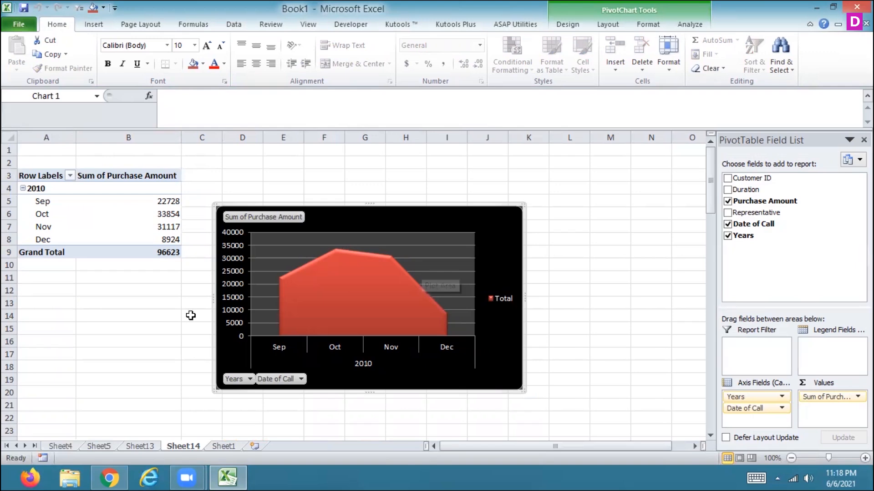
Step: Preview the available sheet templates and insert Services_invoice_with_deposit_deduction.xlt as a new sheet before Sheet14
right_click(179, 446)
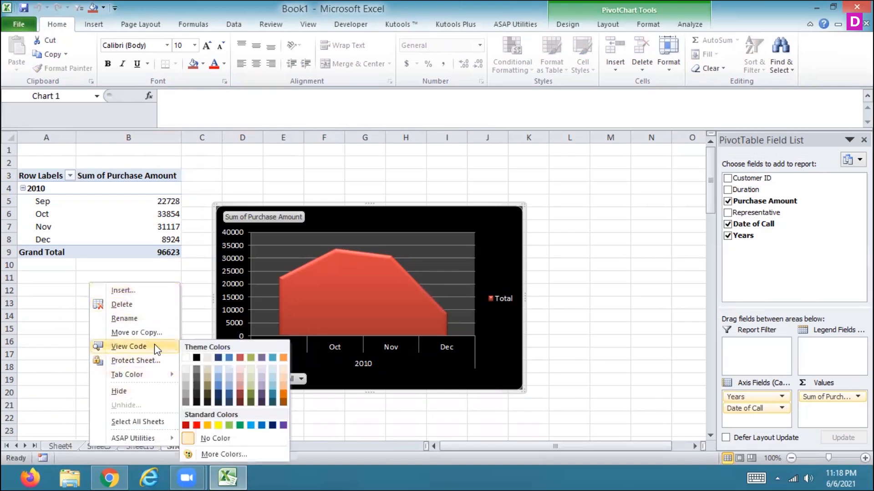
left_click(155, 290)
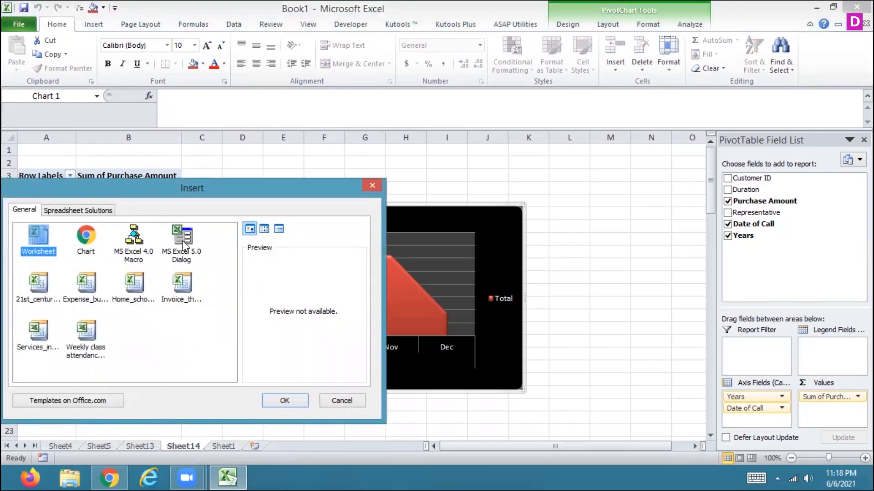
left_click(44, 286)
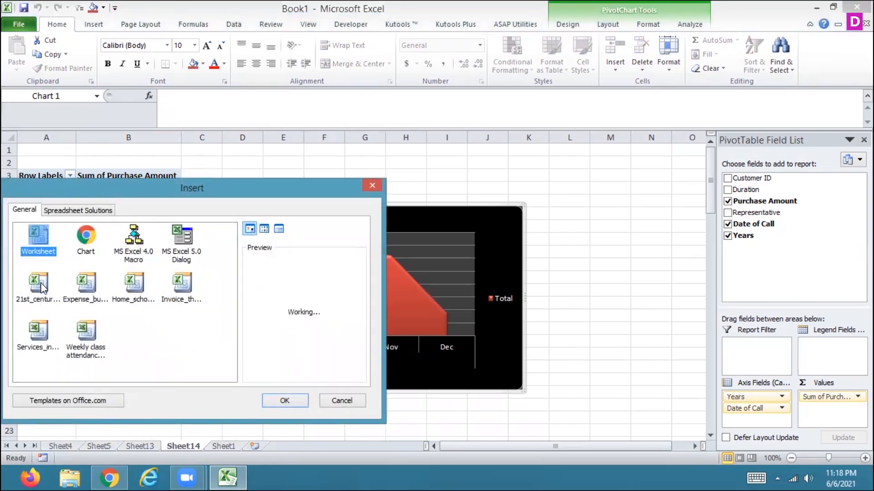
left_click(89, 287)
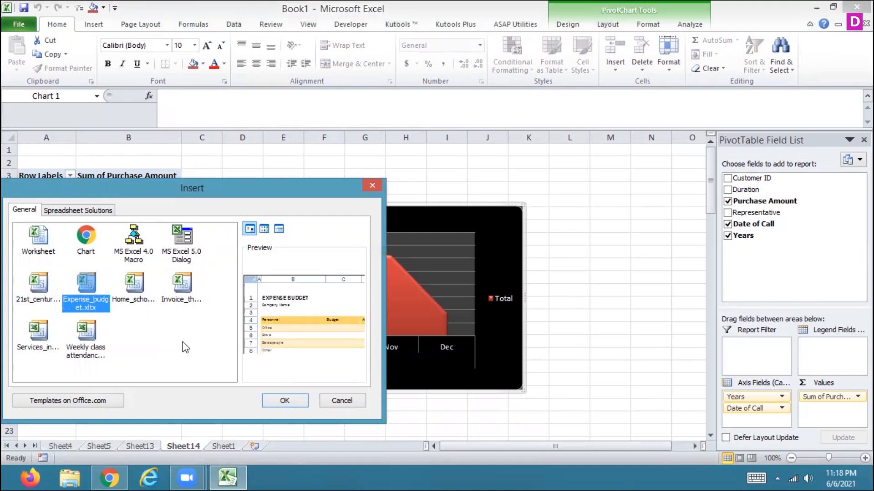
left_click(133, 286)
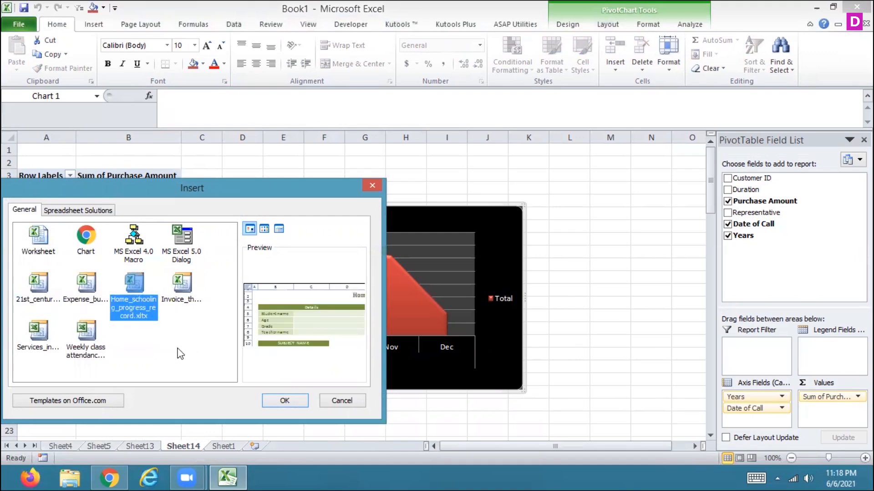
left_click(187, 288)
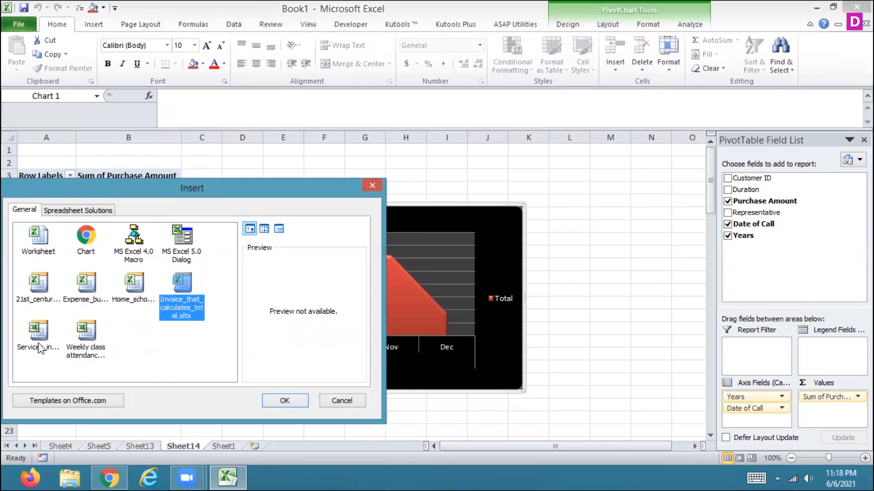
left_click(25, 338)
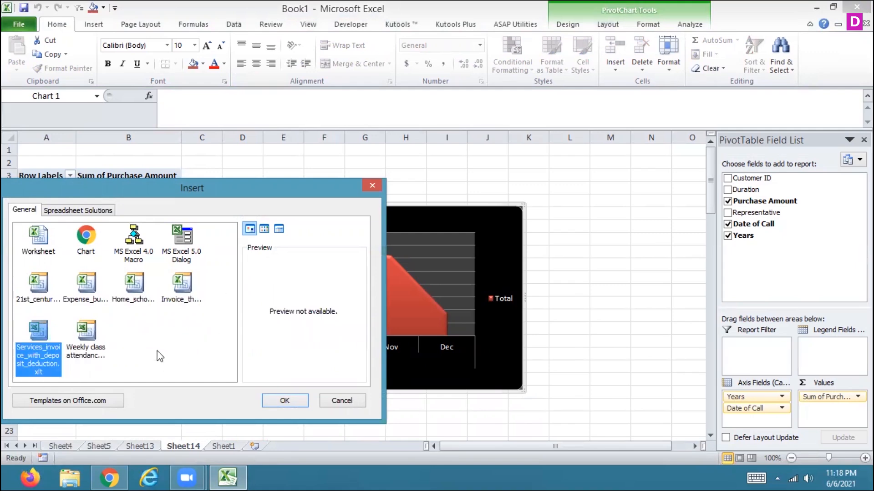
left_click(274, 401)
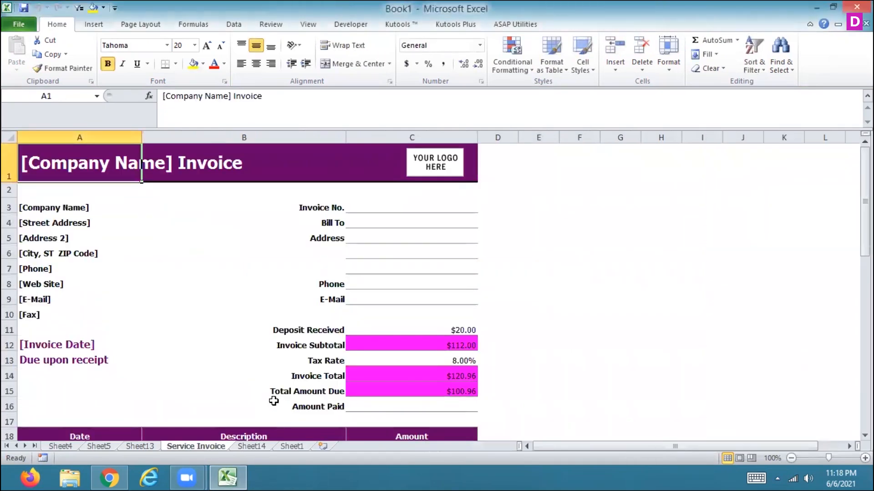
Step: Examine the Service Invoice sheet's subtotal formula in C12 and its date, description and amount rows
left_click(436, 338)
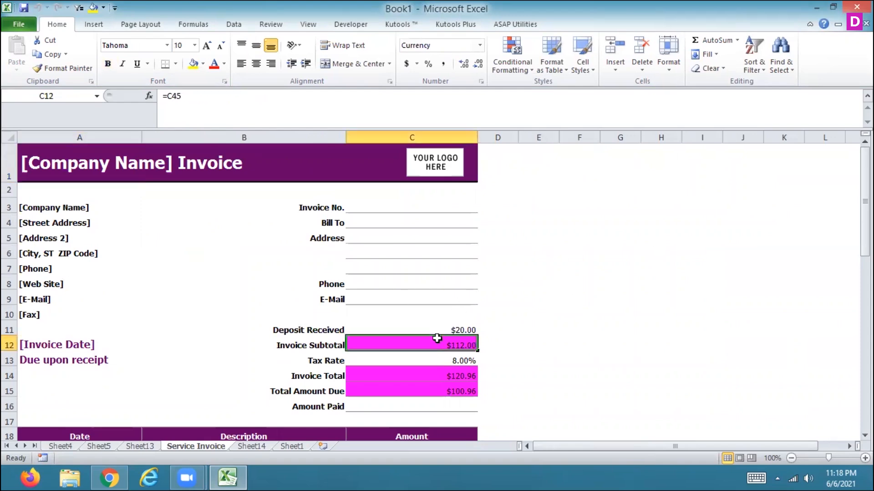
key("Down")
key("Down")
key("Down")
key("Down")
key("Down")
key("Down")
key("Down")
key("Down")
key("Down")
key("Down")
key("Down")
key("Down")
key("Down")
key("Down")
key("Down")
key("Down")
key("Left")
key("Left")
key("Up")
key("Up")
key("Up")
key("Up")
key("Up")
key("Up")
key("Up")
key("Up")
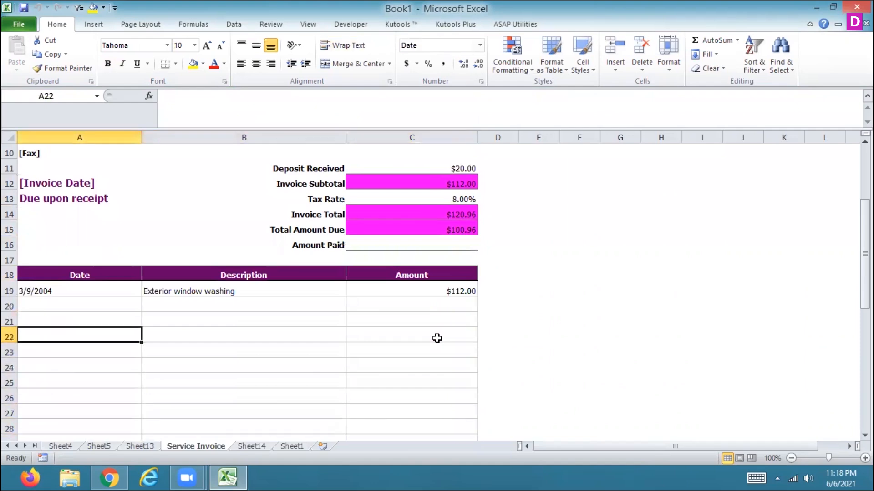
Step: Look through the Service Invoice sheet down past its closing subtotal, tax and total rows and back up to the heading
key("Down")
key("Down")
key("Down")
key("Down")
key("Down")
key("Down")
key("Down")
key("Down")
key("Down")
key("Down")
key("Down")
key("Down")
key("Down")
key("Down")
key("Down")
key("Down")
key("Down")
key("Down")
key("Down")
key("Down")
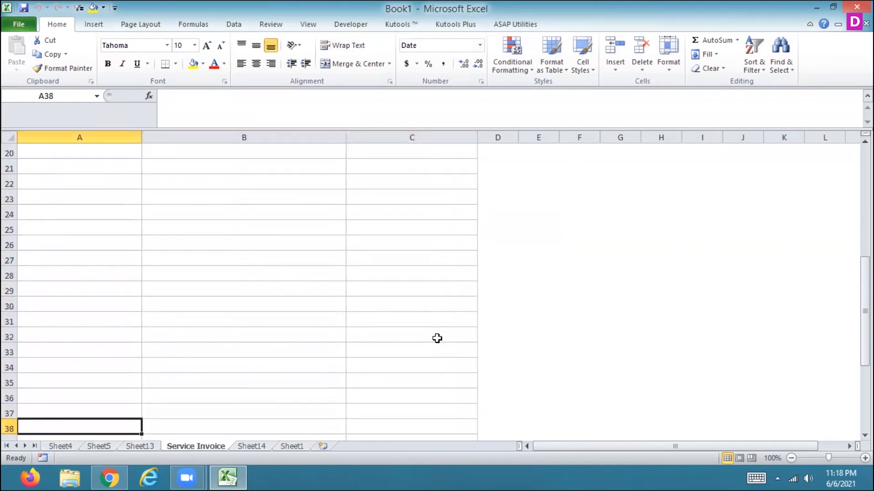
key("Up")
key("Up")
key("Up")
key("Up")
key("Up")
key("Up")
key("Up")
key("Up")
key("Up")
key("Up")
key("Up")
key("Up")
key("Up")
key("Up")
key("Up")
key("Up")
key("Up")
key("Up")
key("Up")
key("Up")
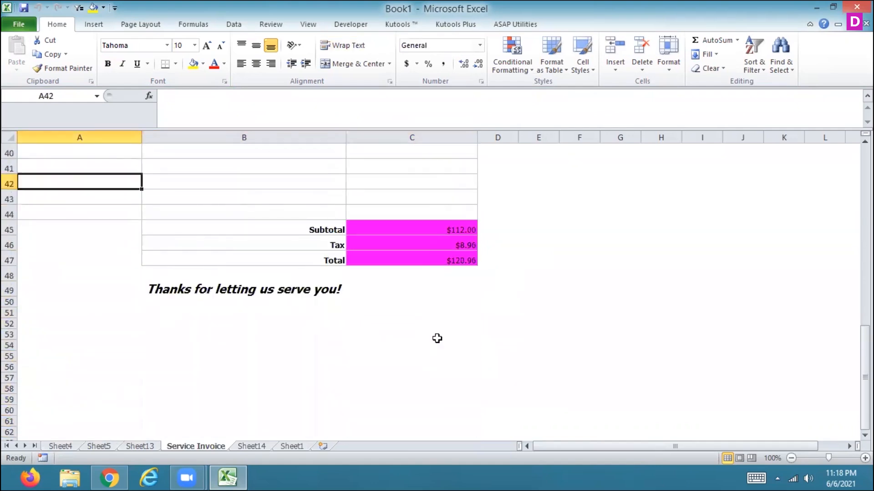
key("Up")
key("Up")
key("Up")
key("Up")
key("Up")
key("Up")
key("Up")
key("Up")
key("Up")
key("Up")
key("Up")
key("Up")
key("Up")
key("Up")
key("Up")
key("Up")
key("Up")
key("Up")
key("Up")
key("Up")
Step: Enter an amount of $150 in C20, below the exterior window washing charge
key("Down")
key("Down")
key("Down")
key("Down")
key("Down")
key("Down")
key("Down")
key("Down")
key("Down")
key("Down")
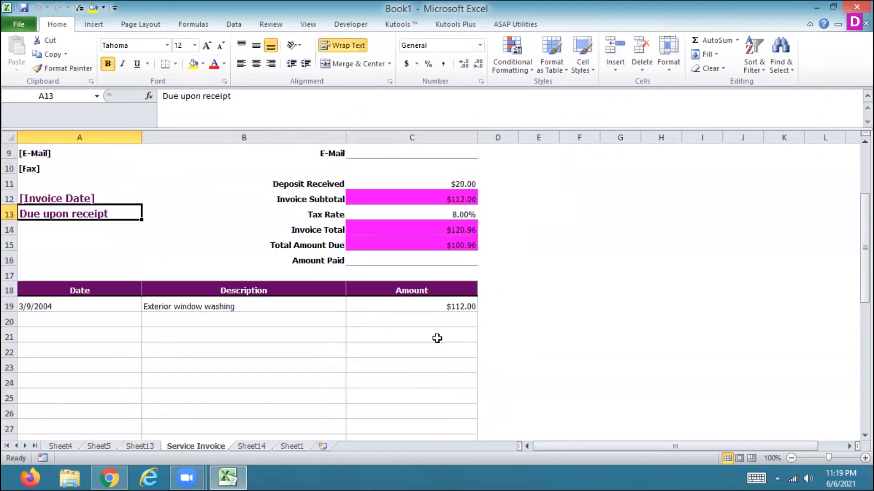
key("Right")
key("Right")
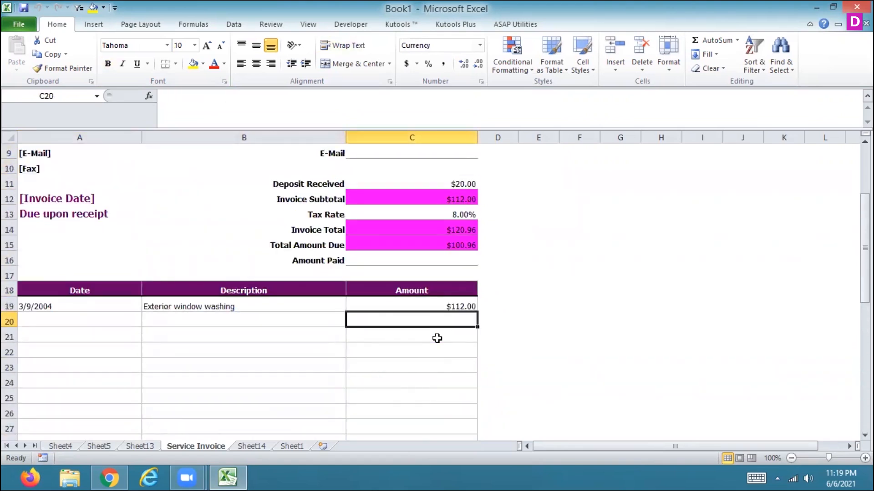
type("$150")
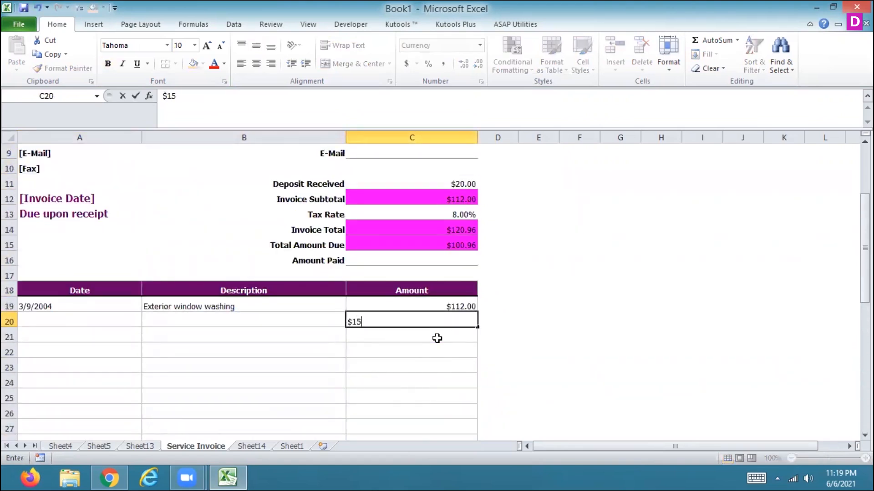
key("Return")
Step: Examine the recalculated invoice subtotal, invoice total and total amount due, going up to the deposit in C11
key("Up")
key("Up")
key("Up")
key("Up")
key("Up")
key("Up")
key("Up")
key("Up")
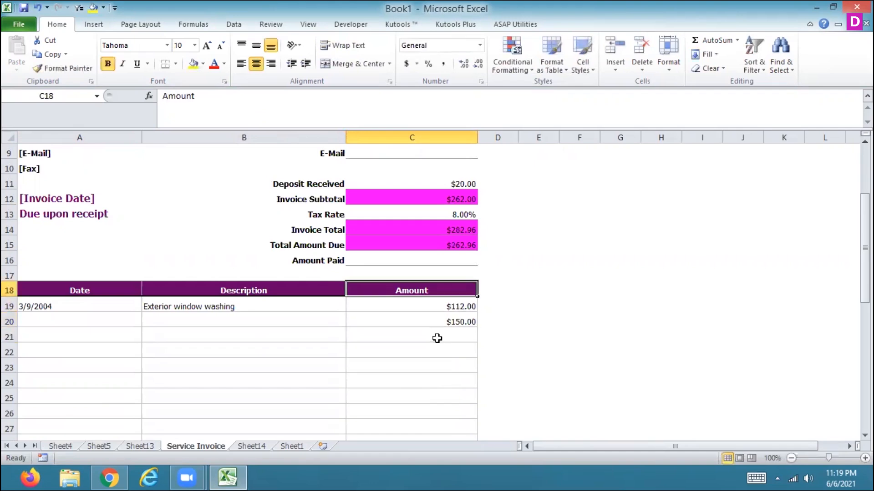
key("Up")
key("Up")
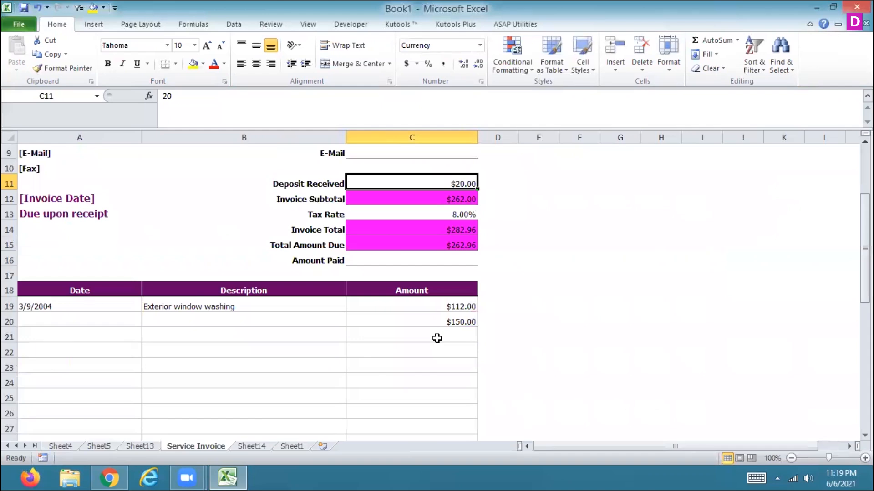
Step: Delete the Service Invoice sheet from the workbook
right_click(207, 444)
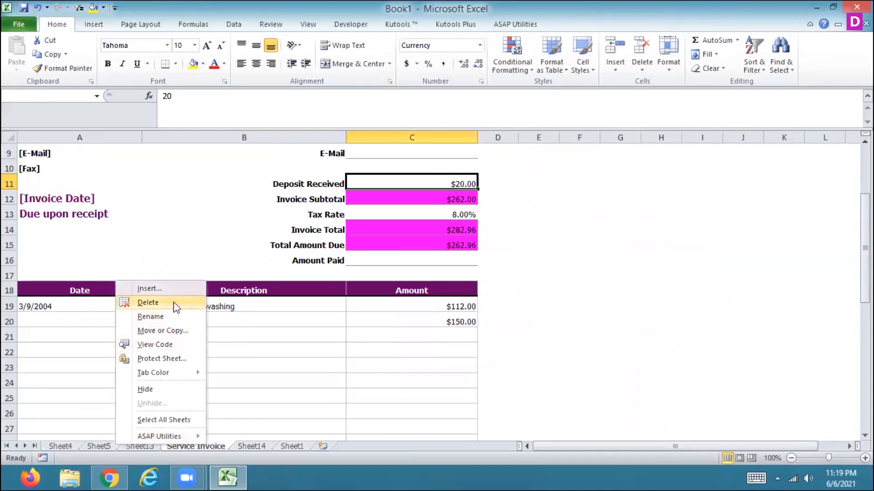
left_click(148, 303)
left_click(405, 270)
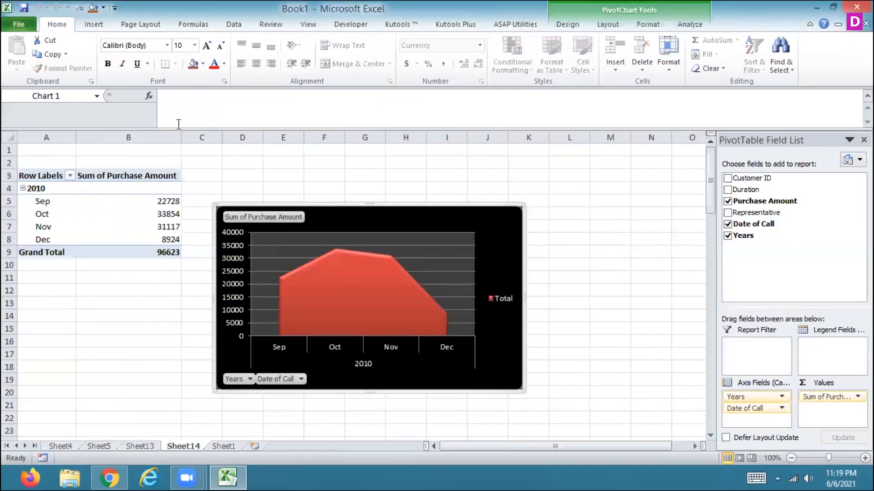
Step: Browse the templates available for a new workbook, including the sample templates and the full list of Office.com categories
left_click(22, 25)
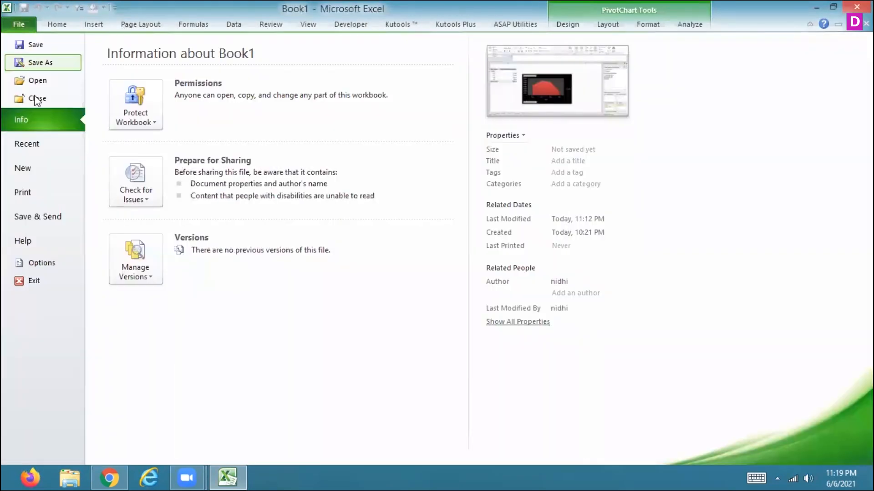
left_click(38, 166)
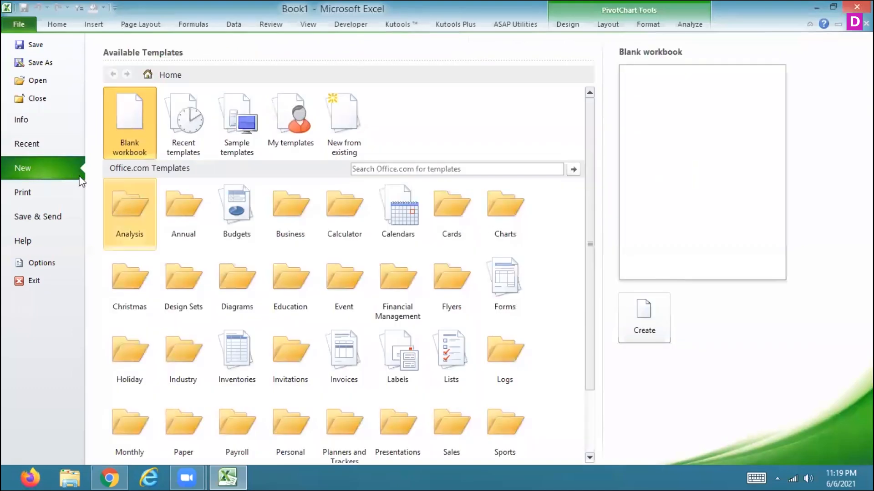
left_click(244, 145)
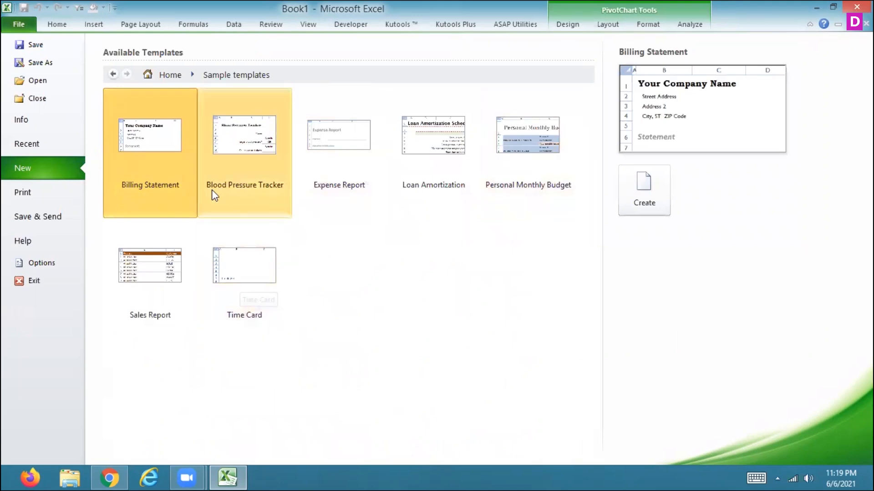
left_click(111, 75)
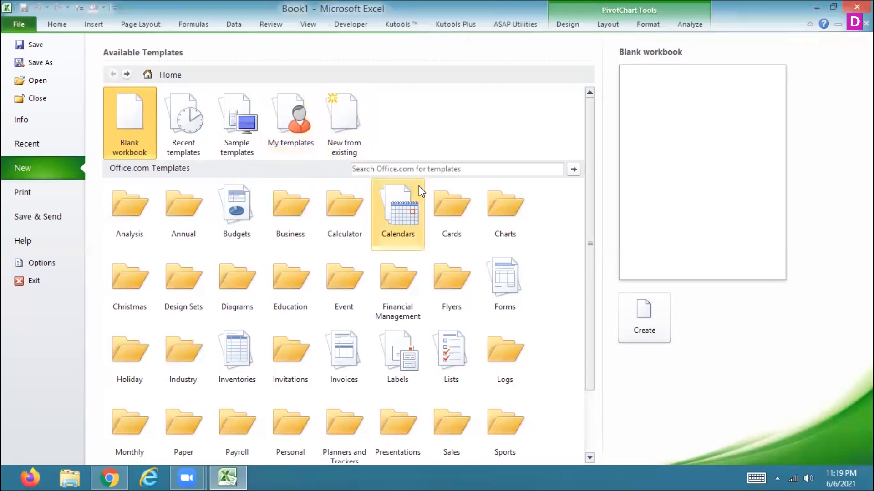
left_click_drag(591, 314, 592, 385)
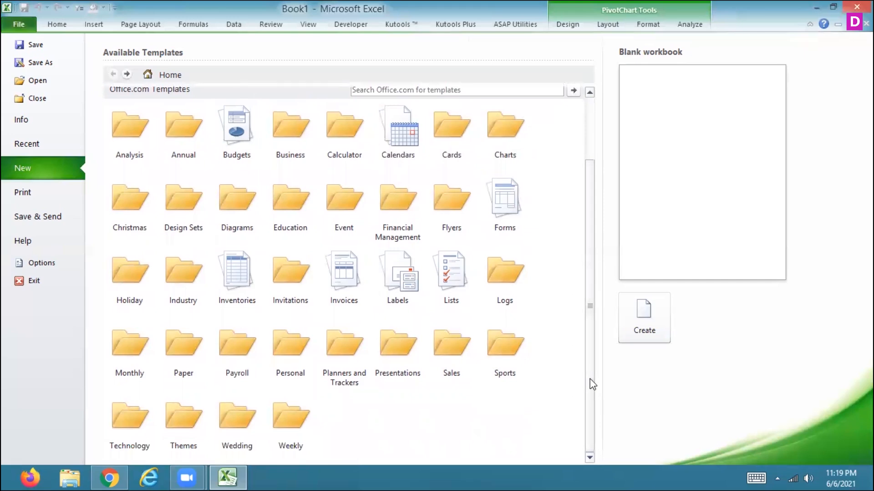
left_click_drag(591, 375, 583, 321)
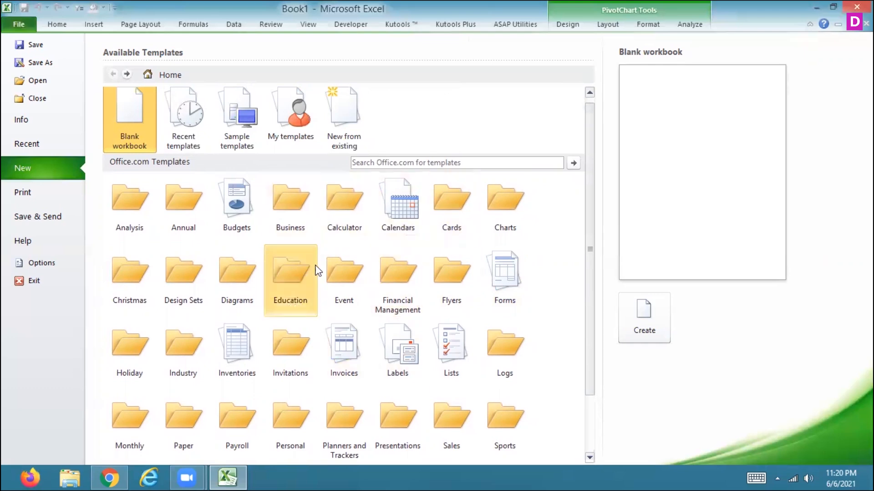
Step: Look into the Education and Flyers template categories and the list of personal templates
left_click(296, 265)
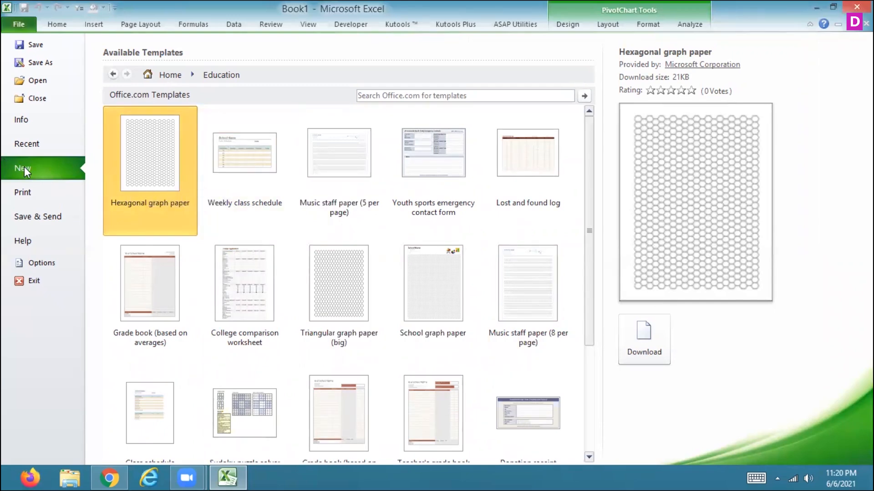
left_click(113, 74)
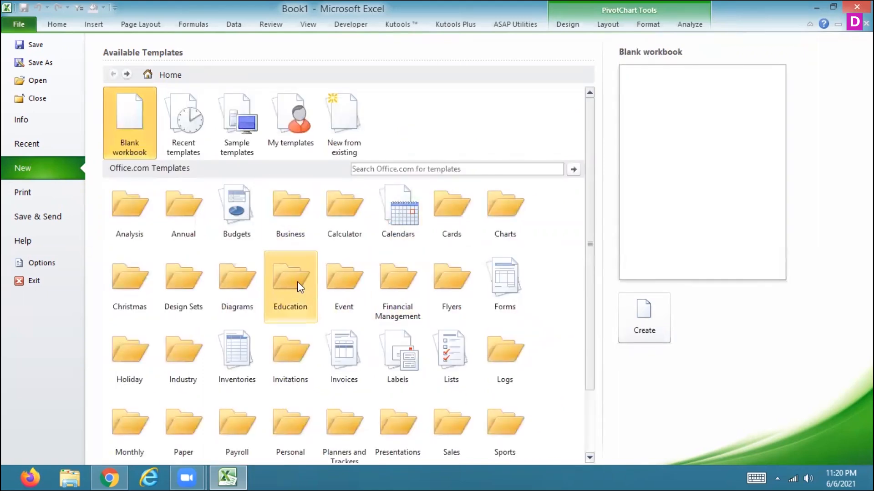
left_click(455, 273)
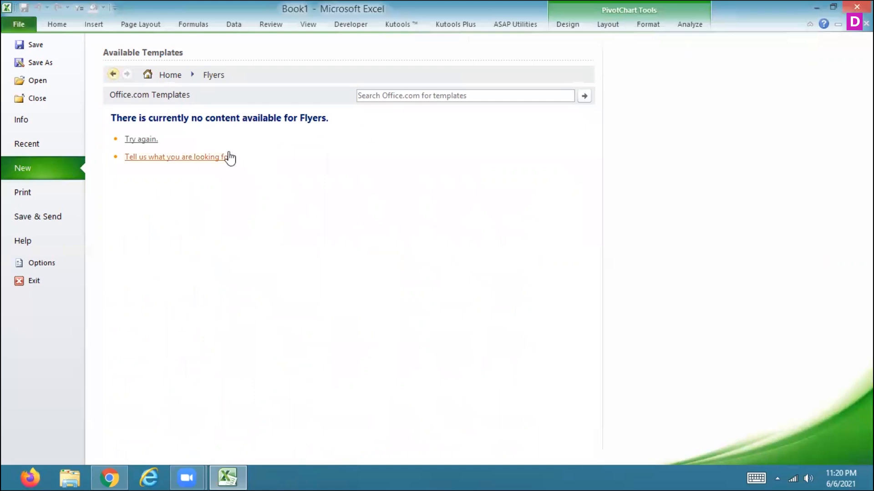
left_click(114, 77)
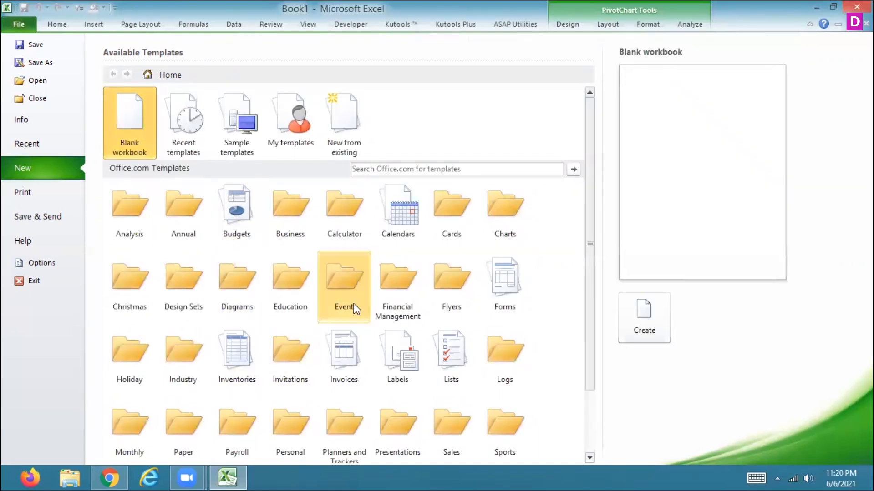
left_click(292, 141)
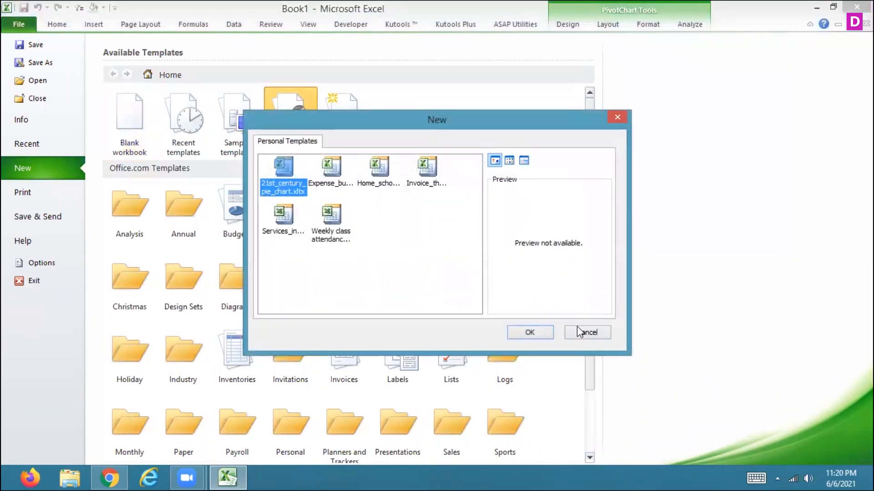
left_click(582, 334)
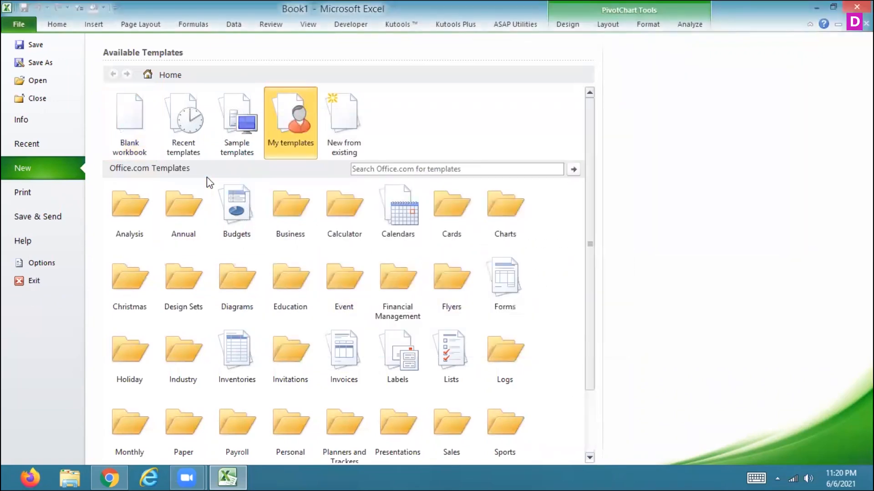
Step: Look through the Logs and Education template categories and preview Teacher's weekly lesson plans
left_click(523, 350)
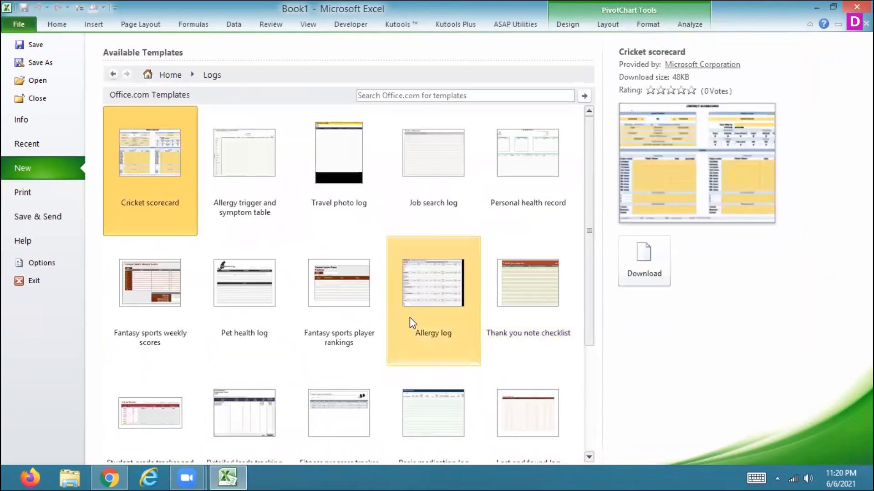
left_click(113, 74)
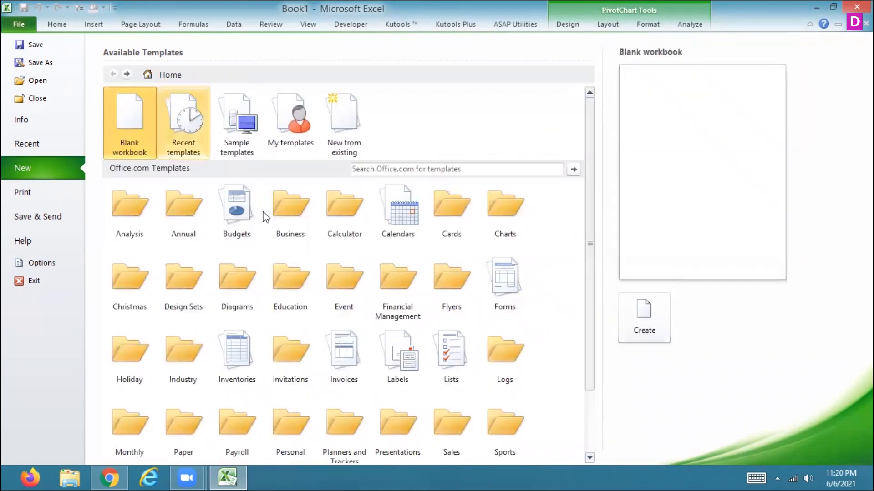
double_click(304, 268)
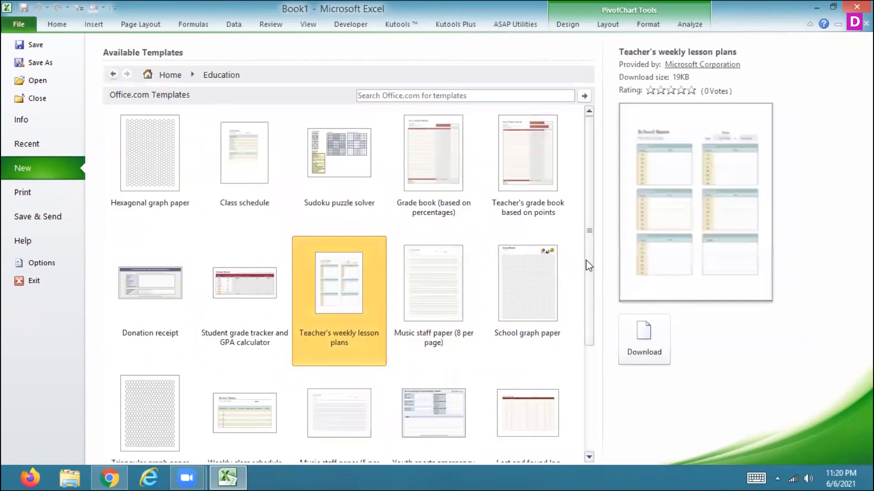
left_click_drag(587, 270, 599, 219)
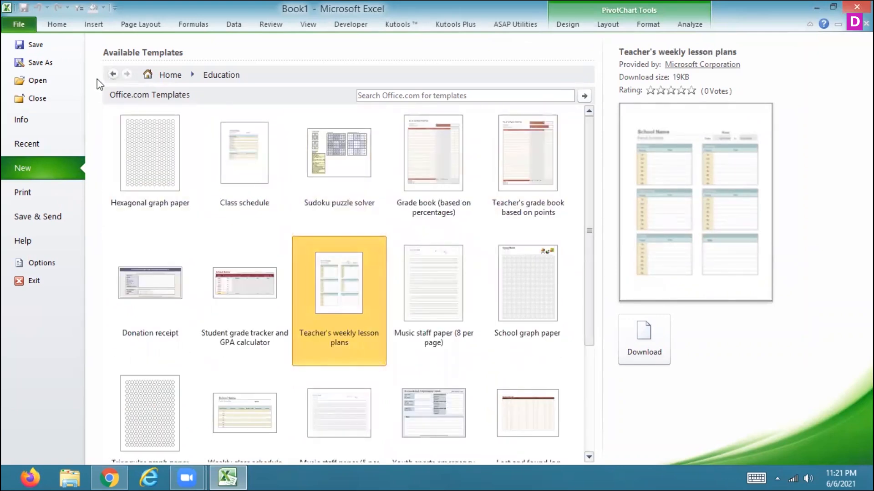
left_click(113, 74)
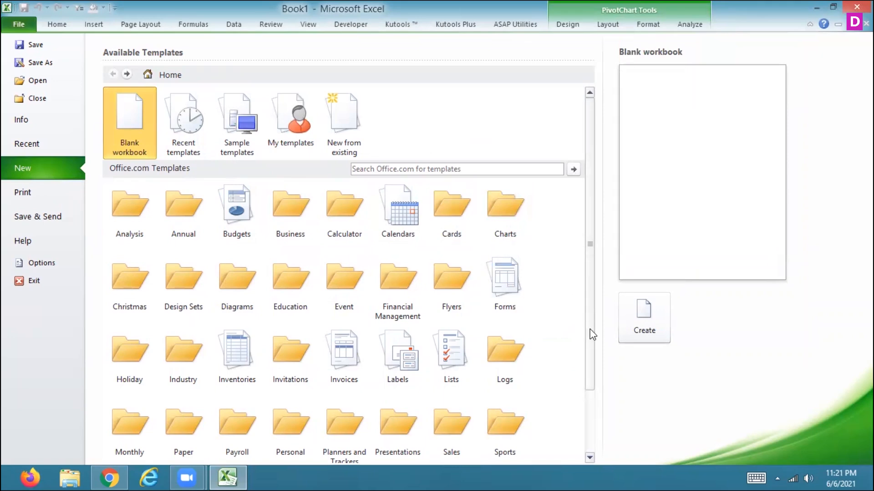
Step: Check the Presentations and Invitations categories for available templates
left_click_drag(591, 340, 594, 406)
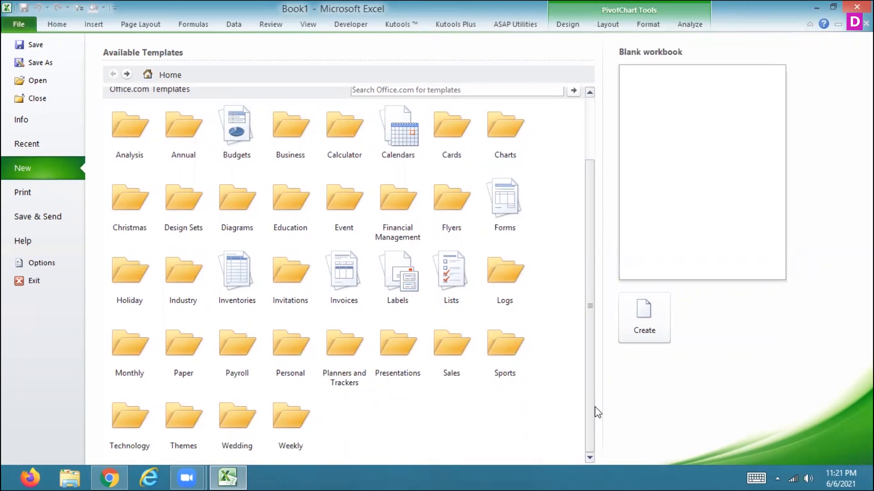
left_click(405, 358)
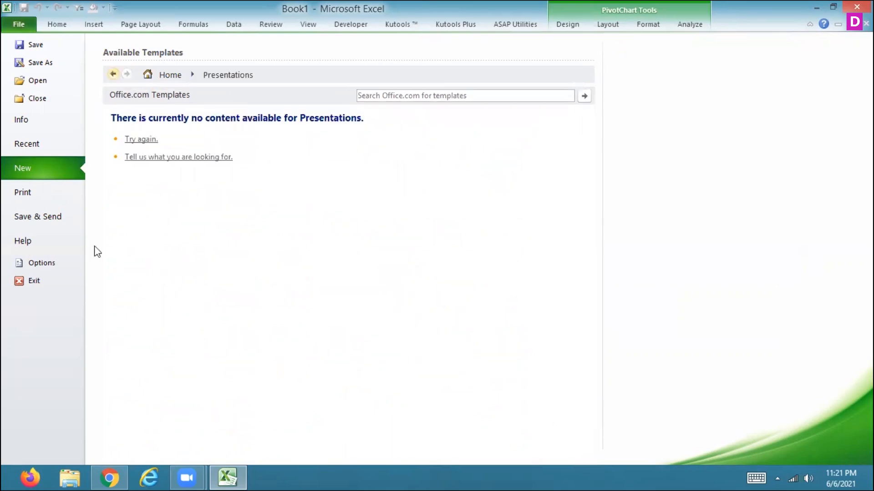
left_click(114, 74)
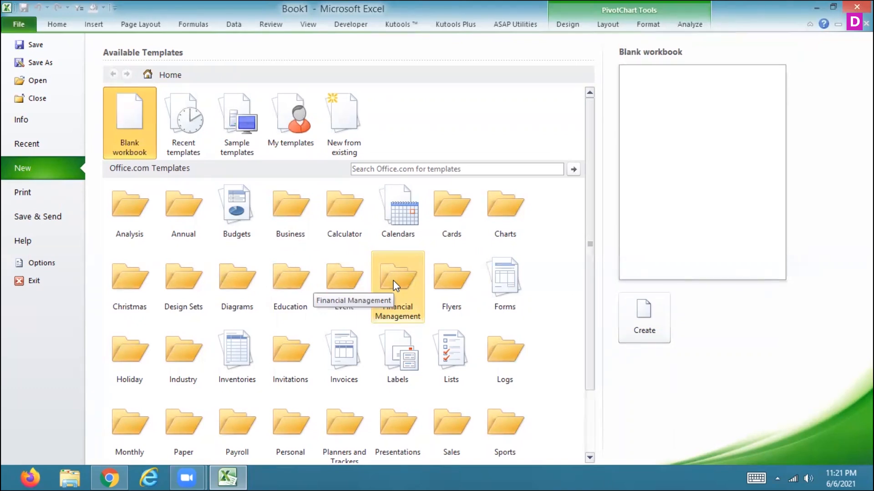
left_click(287, 367)
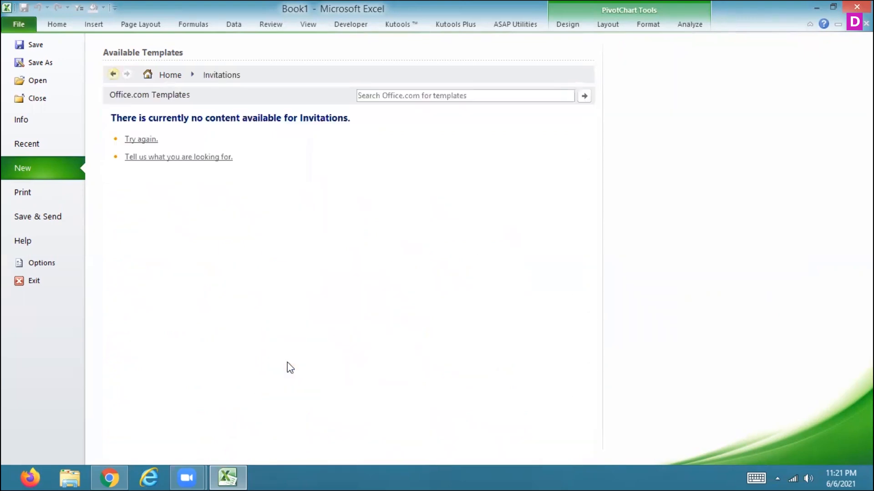
left_click(114, 74)
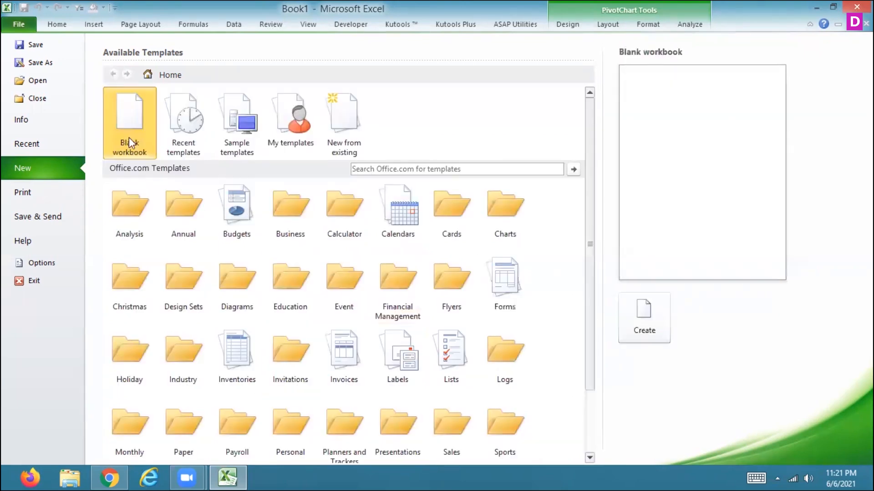
Step: Create a new workbook from the 21st century pie chart template in the Industry category
left_click(185, 352)
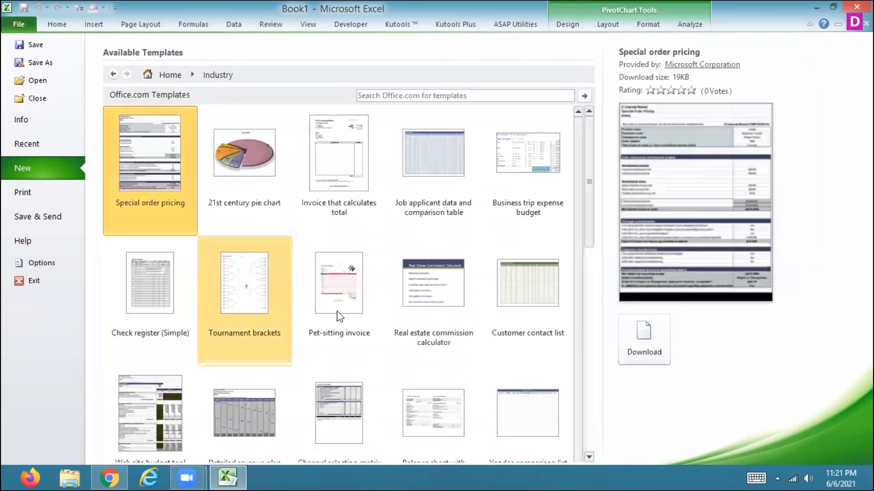
left_click(278, 174)
double_click(277, 175)
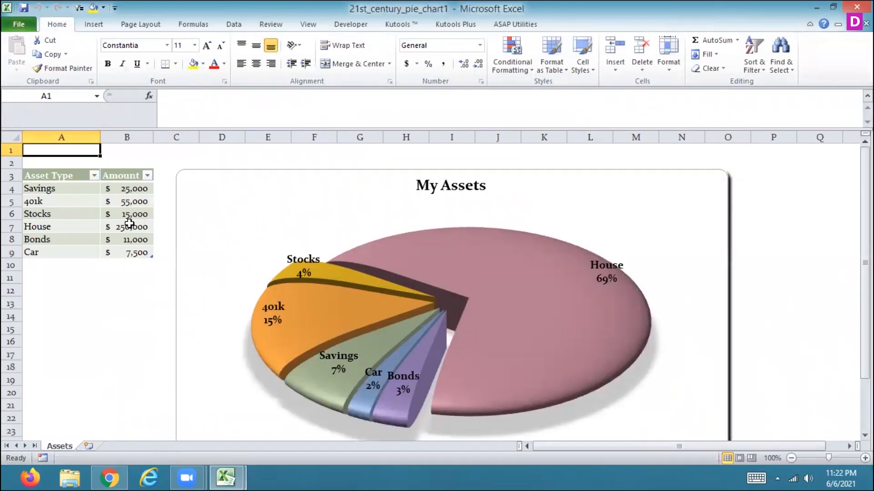
Step: Try the orange and rose chart styles on the My Assets pie chart, and apply the rose style with a black background
left_click(446, 260)
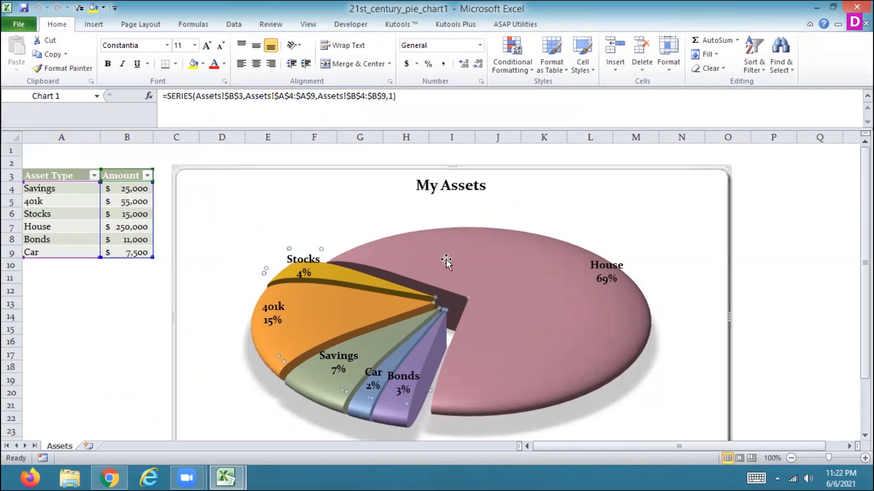
left_click(564, 28)
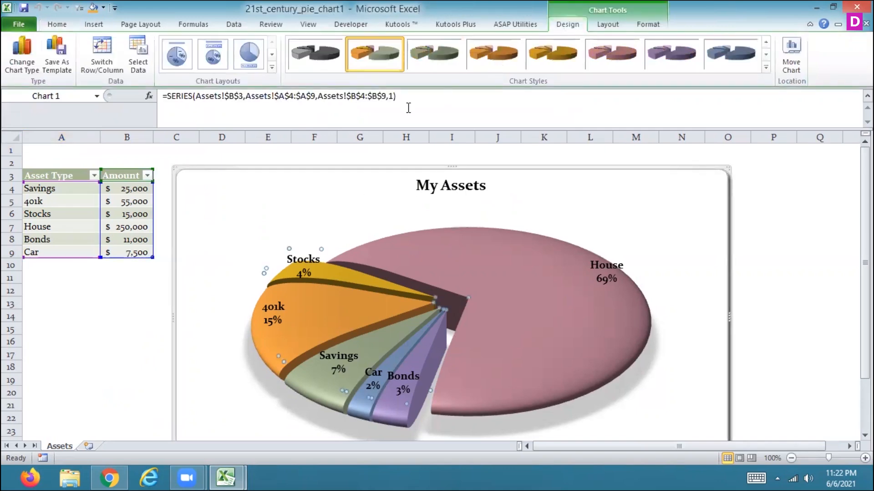
left_click(488, 52)
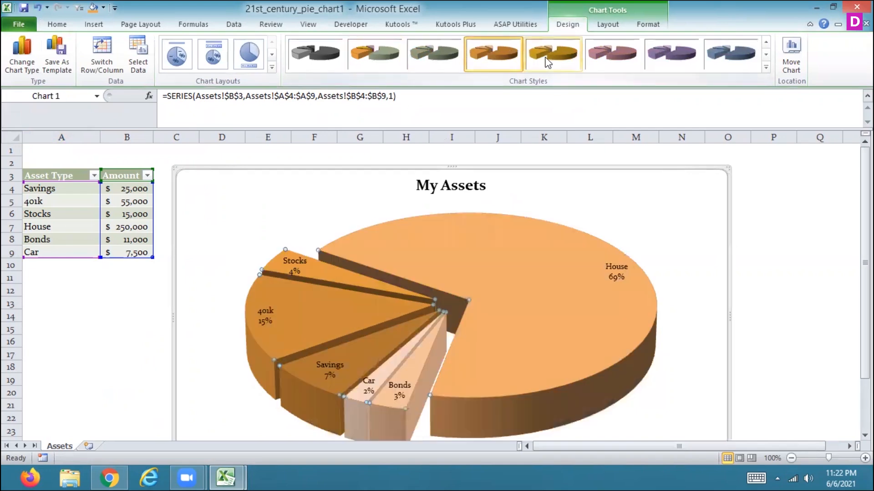
left_click(600, 56)
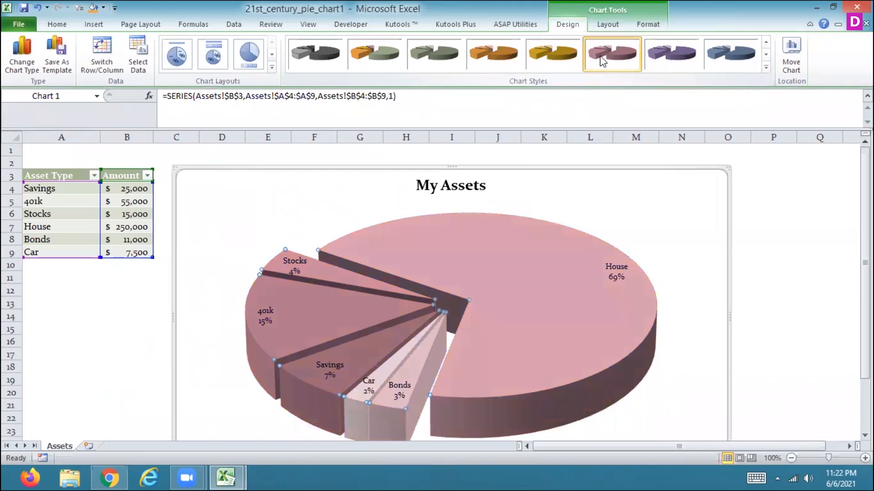
left_click(766, 68)
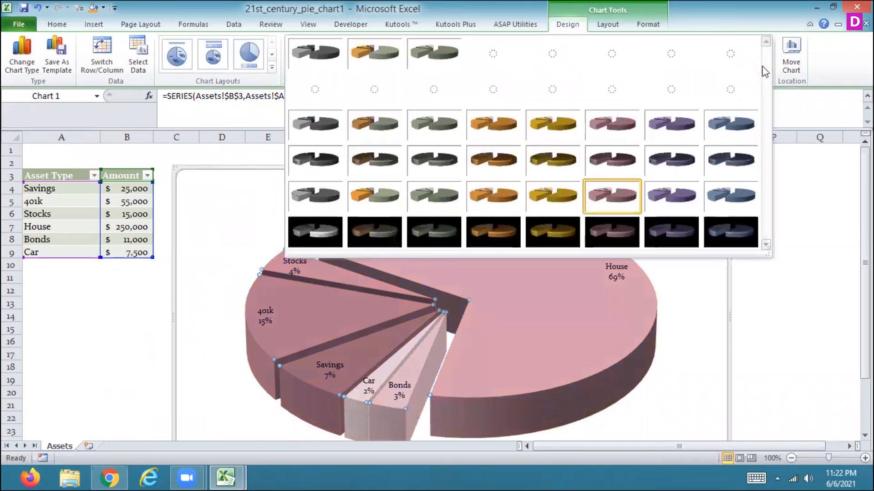
left_click(606, 229)
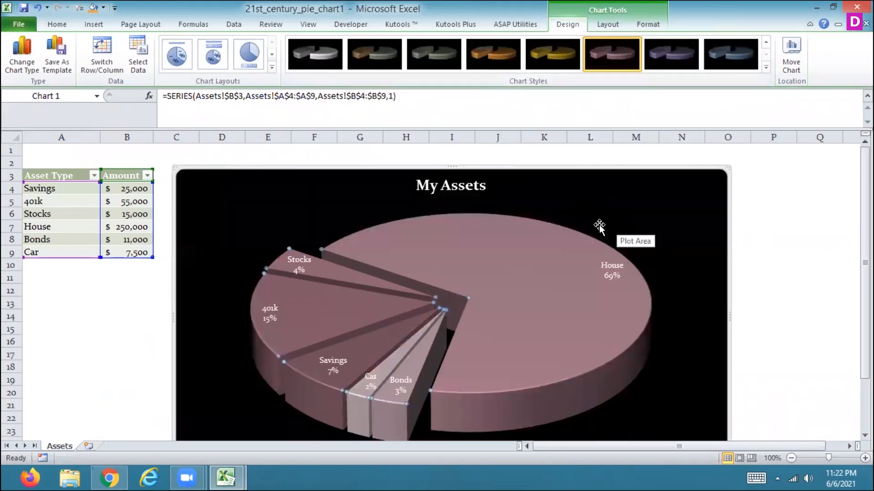
Step: Set the Savings amount in the asset table to 500,000
left_click(135, 189)
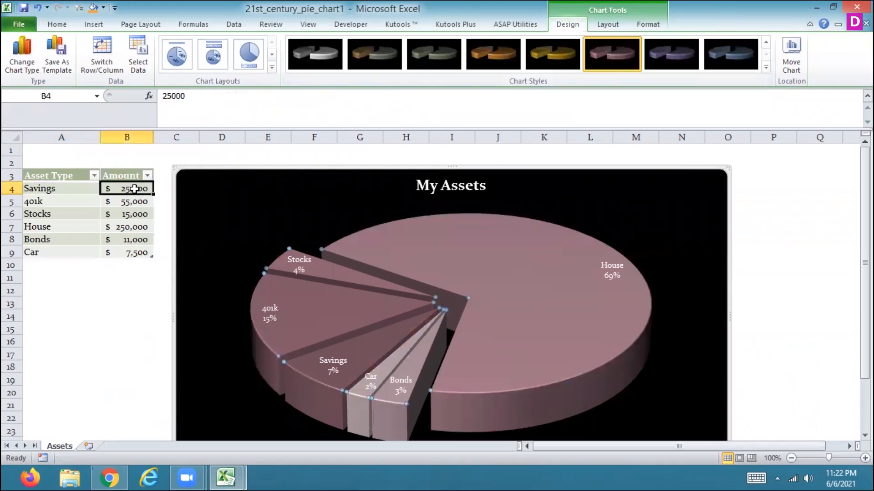
left_click_drag(197, 93, 130, 94)
type("500,000")
key("Return")
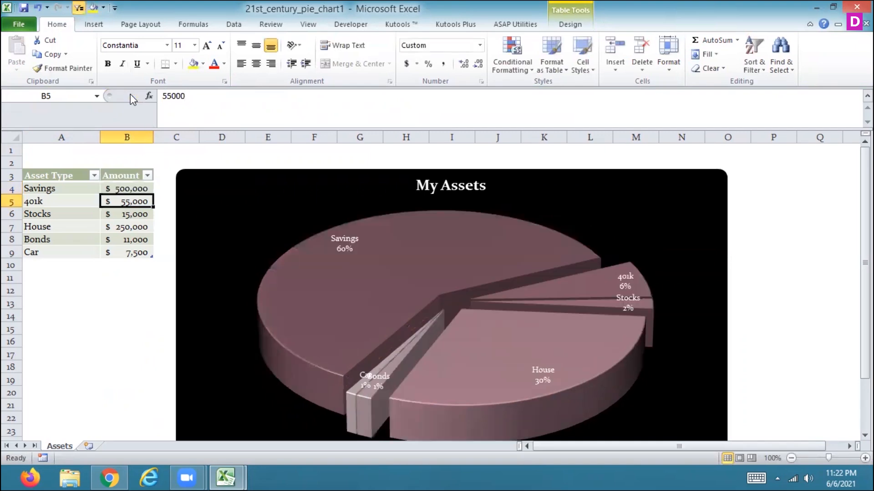
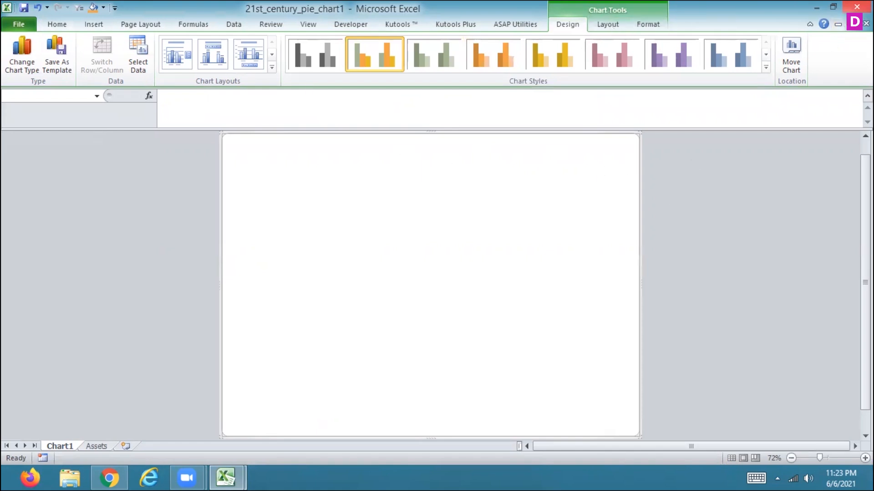
Step: Close the pie chart workbook without saving, and review the option and design settings of the pivot table on Sheet14
left_click(856, 6)
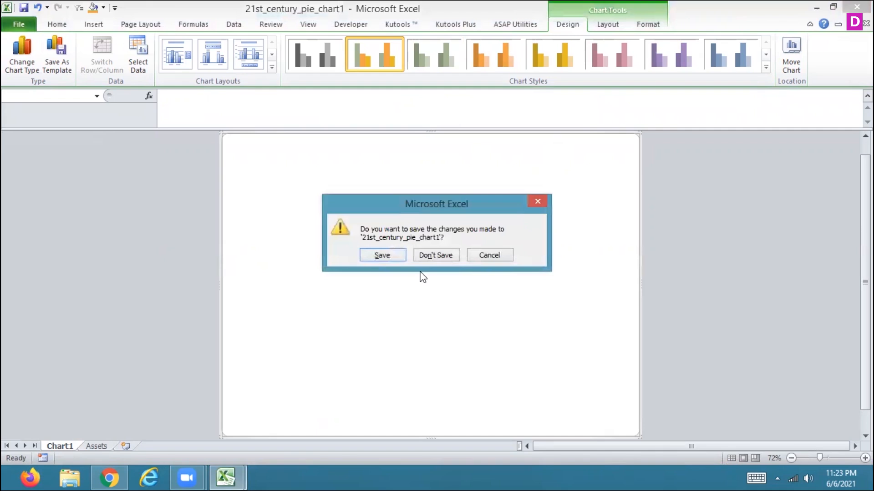
left_click(437, 256)
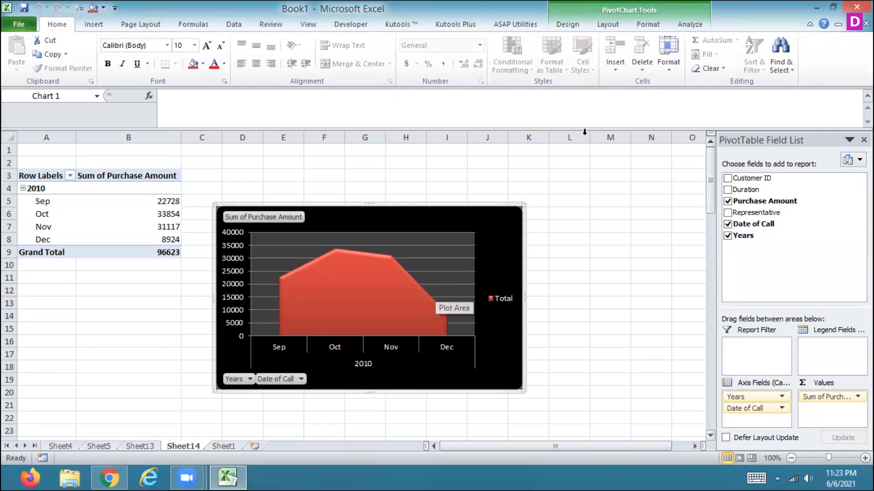
left_click(119, 211)
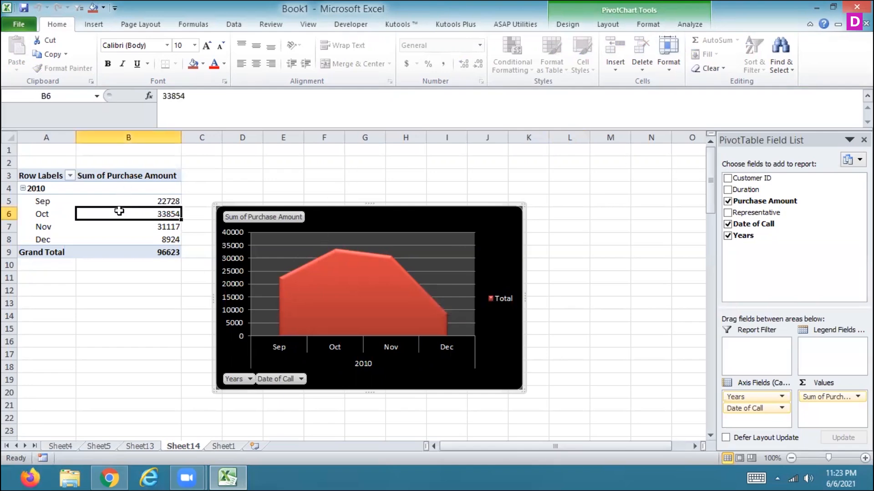
left_click(573, 27)
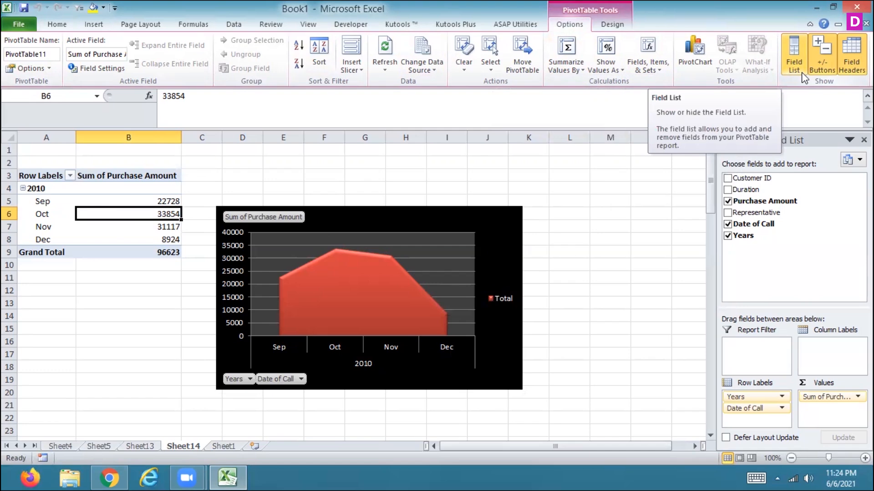
left_click(618, 24)
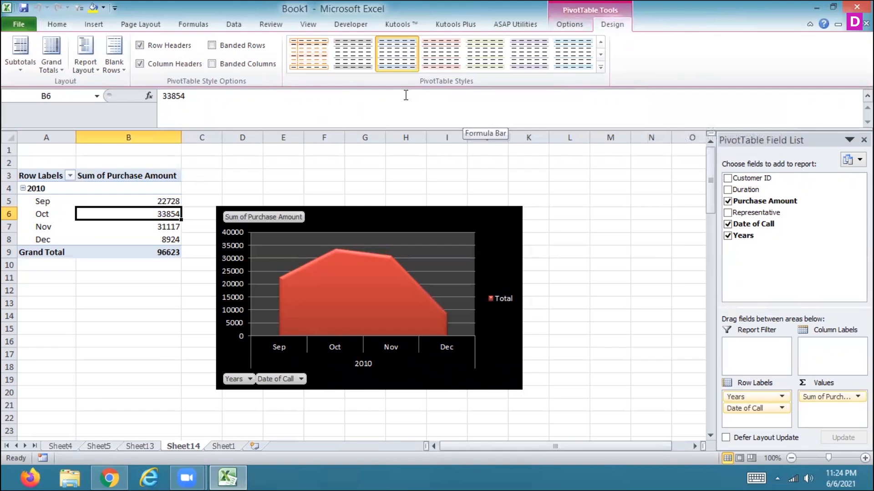
Step: Switch rows and columns of the Sheet14 area pivot chart and reverse the switch, two times in a row
left_click(376, 227)
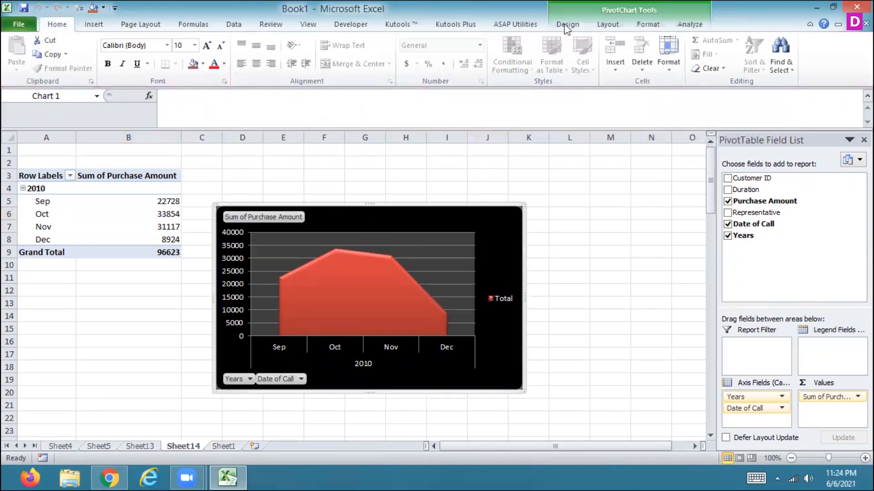
left_click(567, 25)
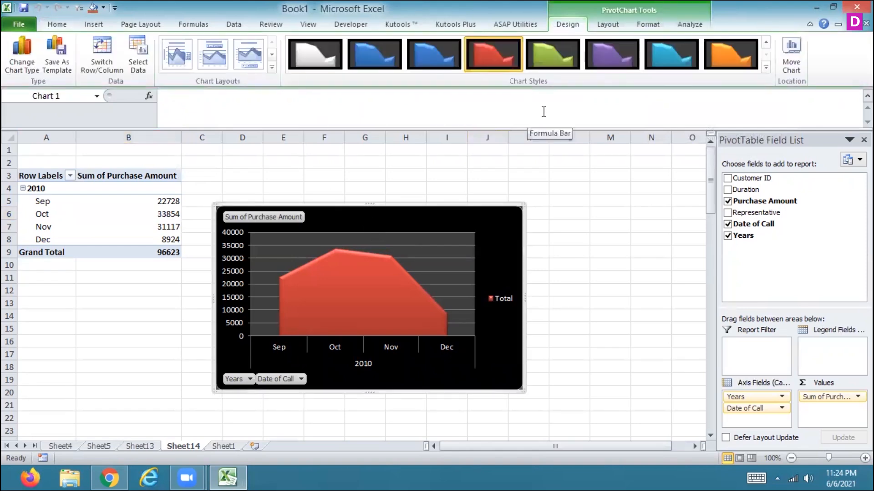
left_click(100, 51)
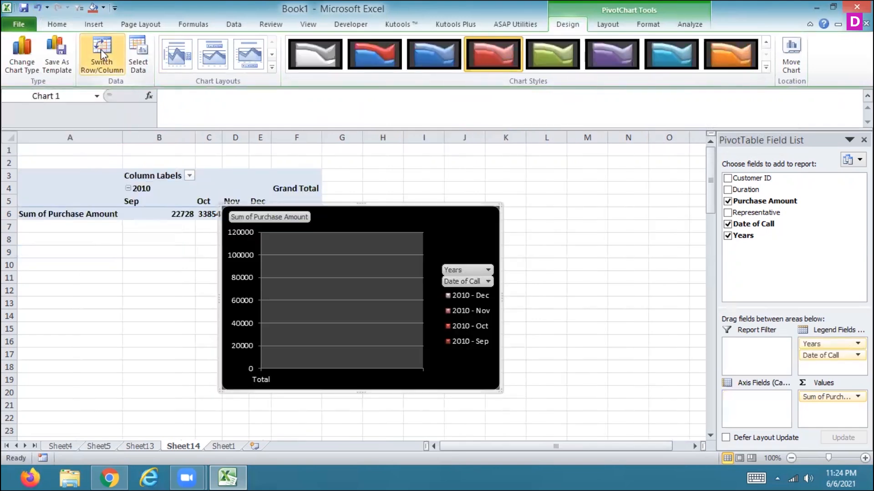
left_click(103, 52)
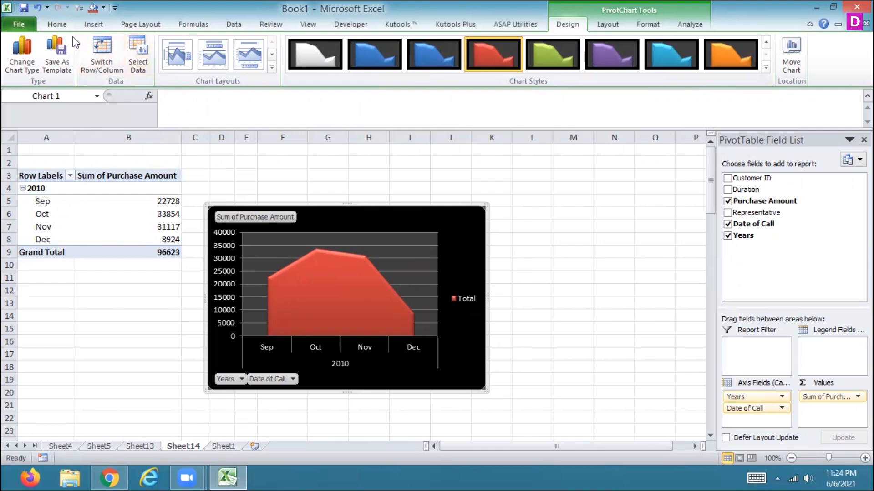
left_click(95, 47)
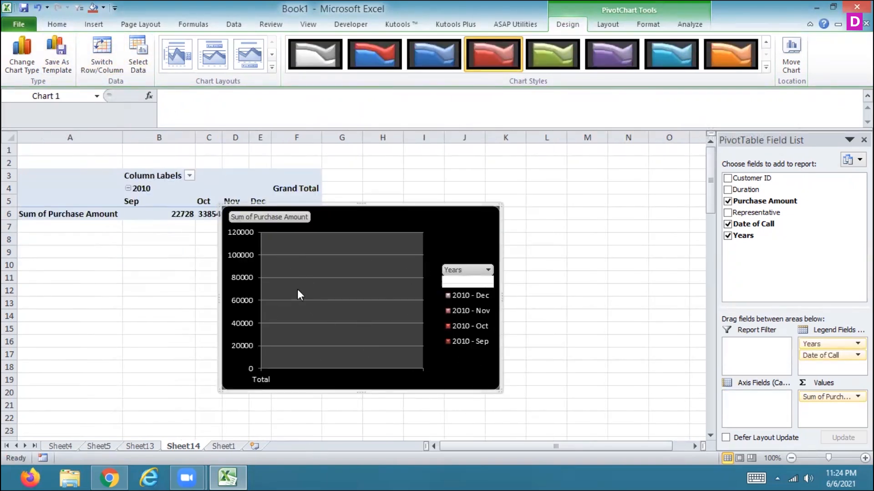
left_click(95, 45)
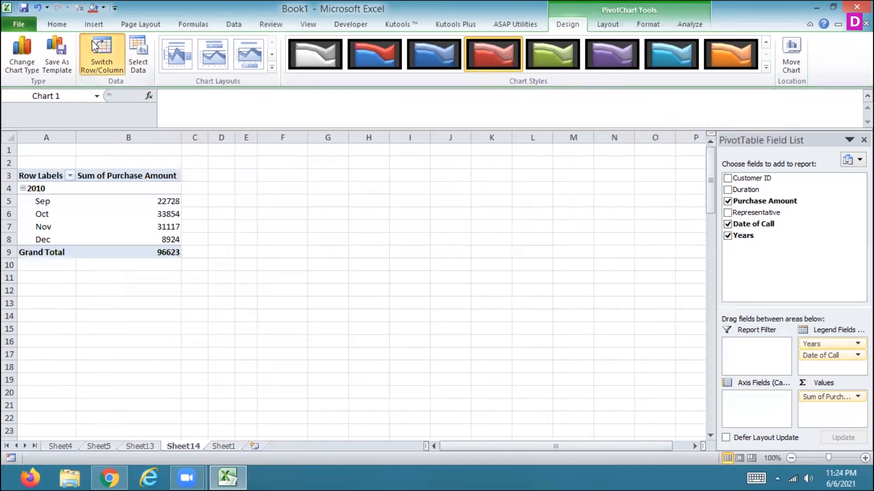
Step: Examine the tools available for the pivot table and the line pivot chart on Sheet13, including design, layout, formatting and analysis
left_click(143, 445)
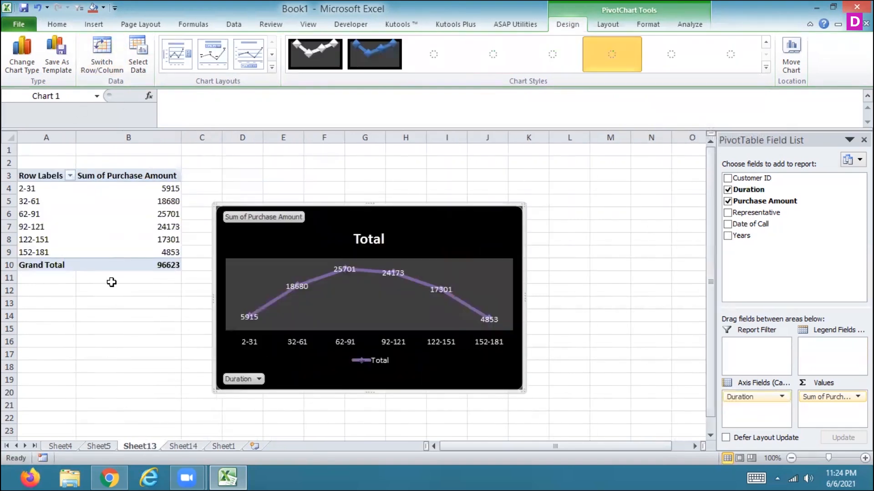
left_click(113, 226)
key("Escape")
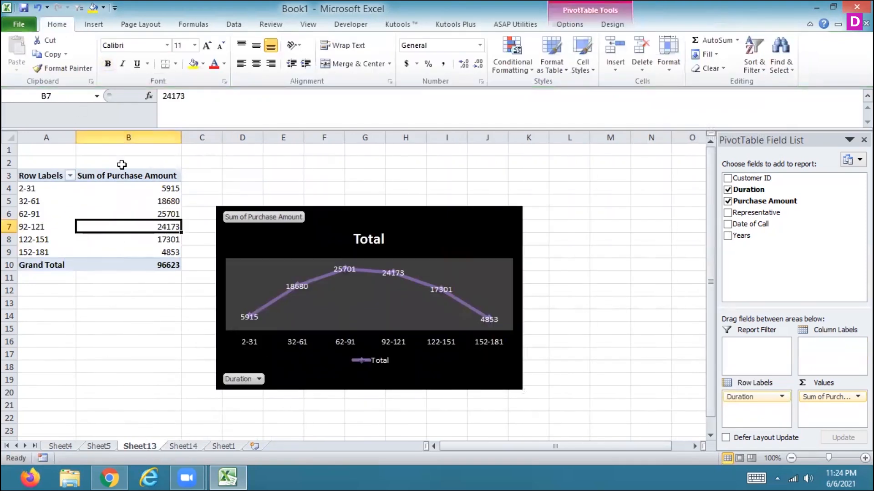
left_click(37, 213)
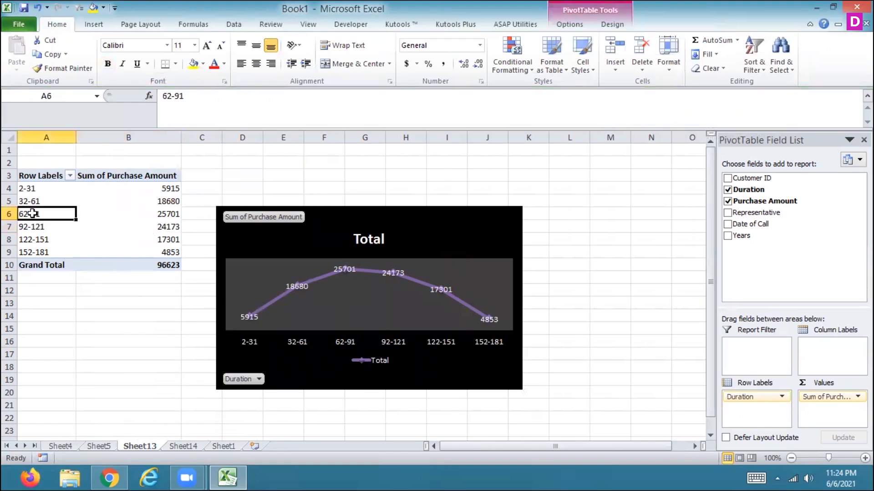
left_click(574, 26)
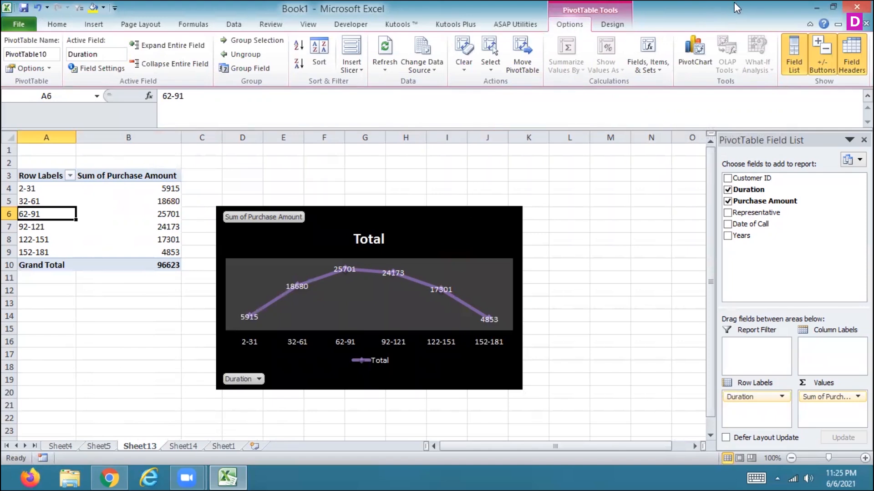
left_click(612, 24)
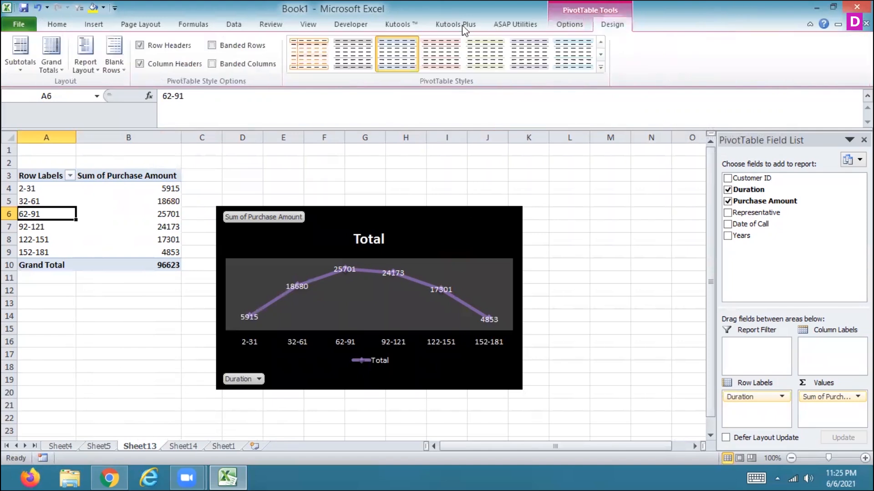
left_click(299, 239)
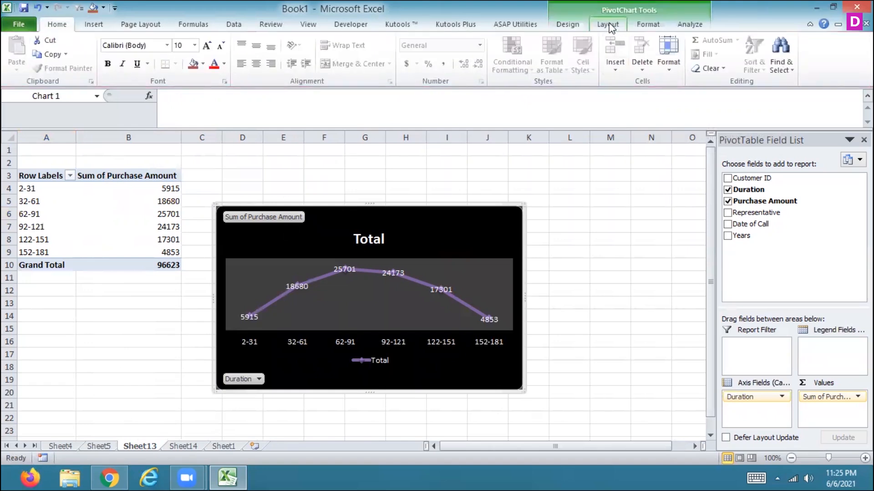
left_click(608, 24)
left_click(651, 24)
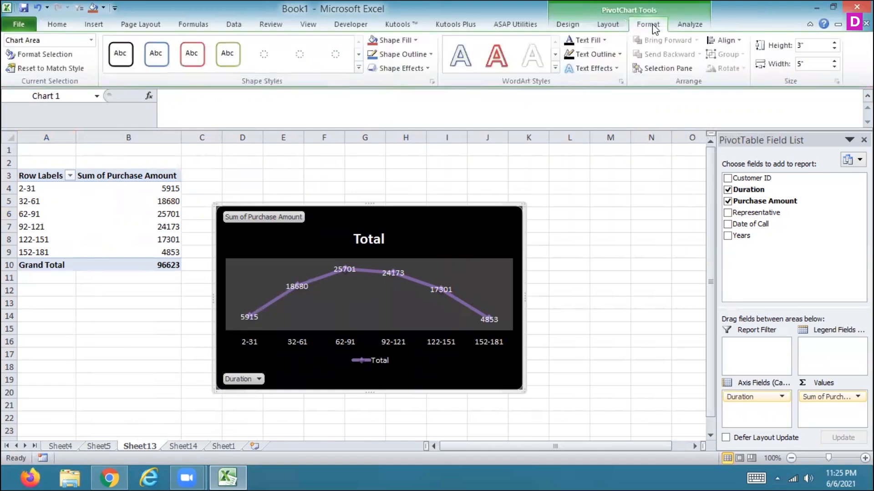
left_click(687, 27)
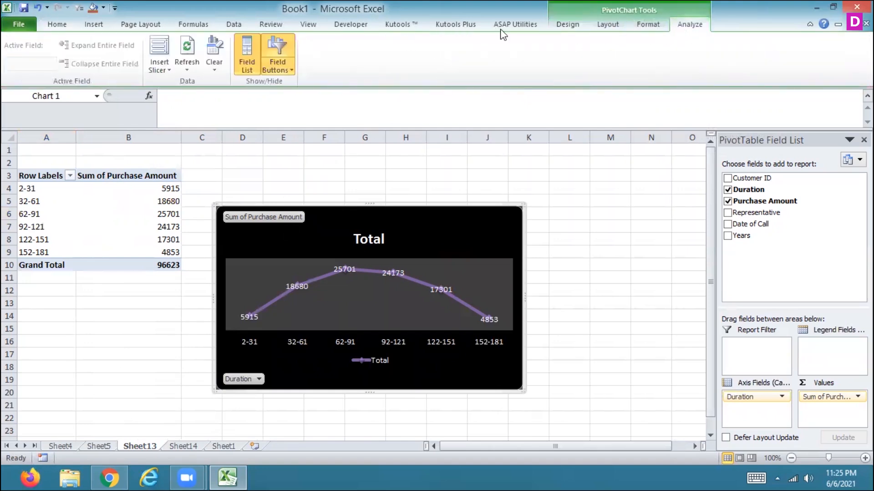
Step: Switch rows and columns of the Sheet13 line pivot chart, and switch them back
left_click(572, 30)
left_click(101, 58)
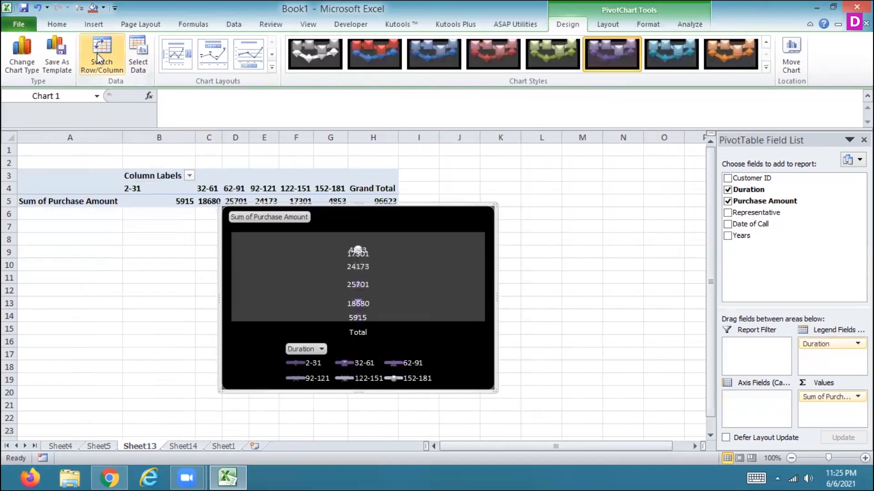
left_click(98, 56)
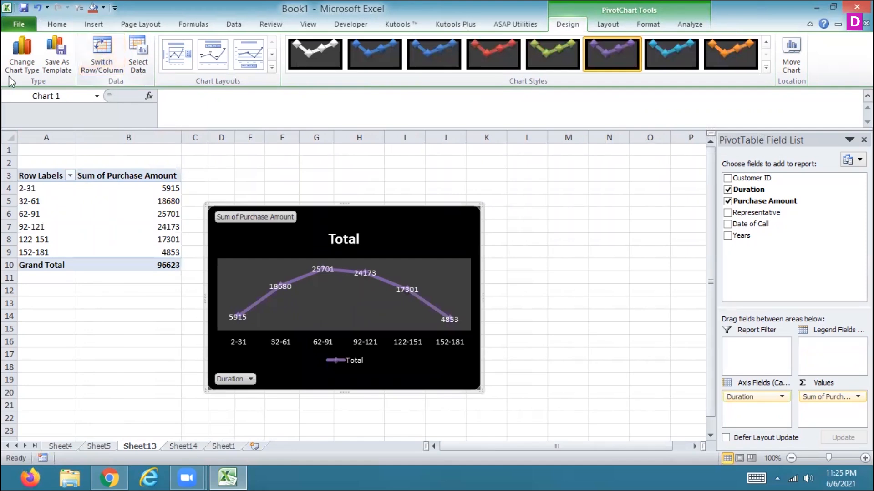
Step: Set the plot area of the line pivot chart to show with the default color fill
left_click(612, 27)
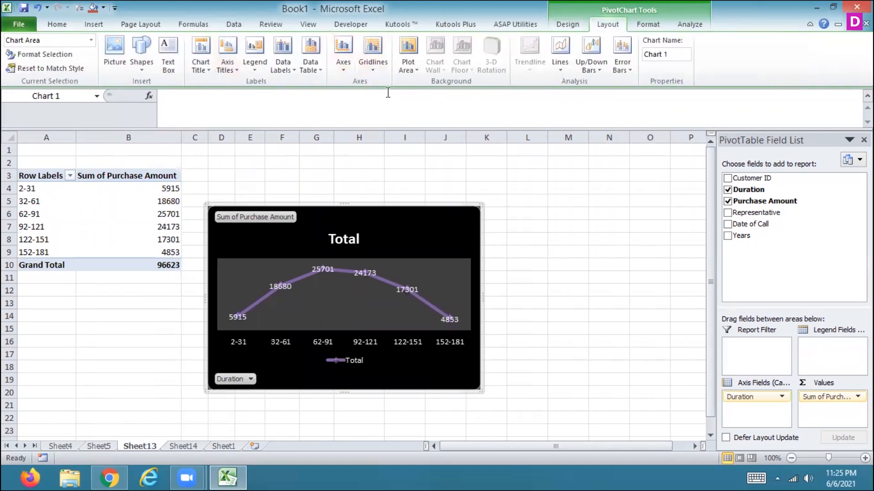
left_click(408, 67)
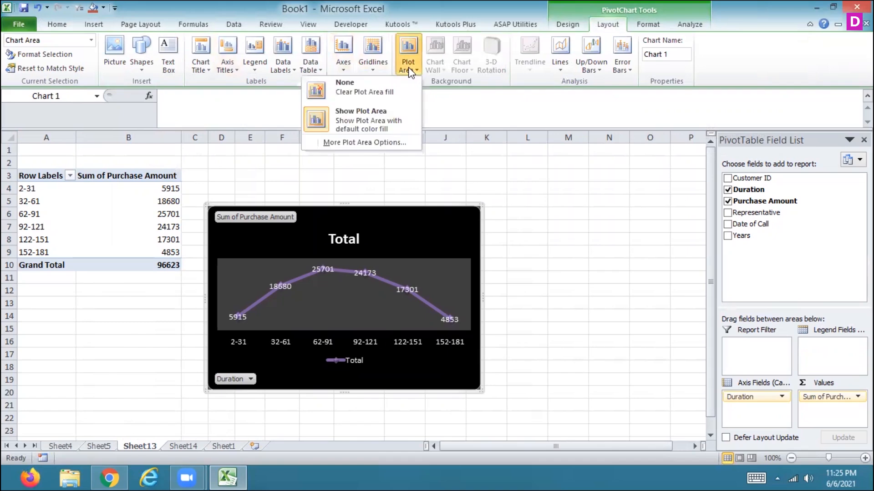
left_click(360, 116)
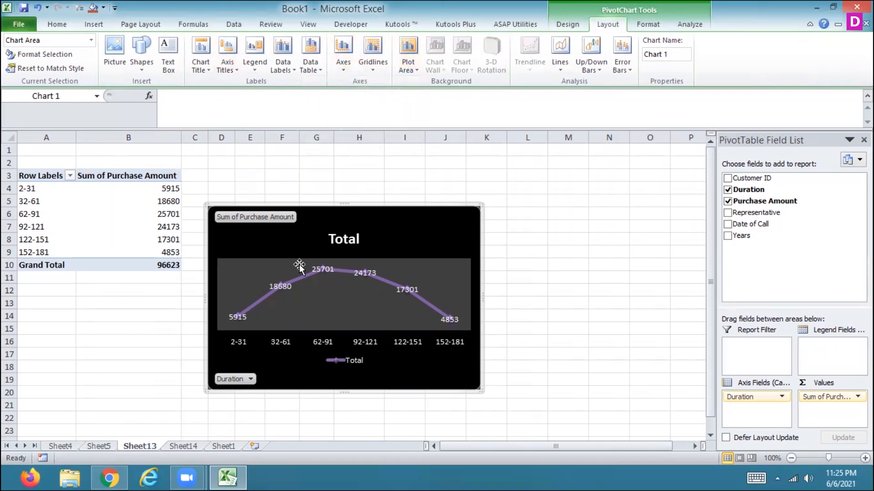
Step: Display primary horizontal gridlines for major units on the Sheet13 line pivot chart
left_click(372, 72)
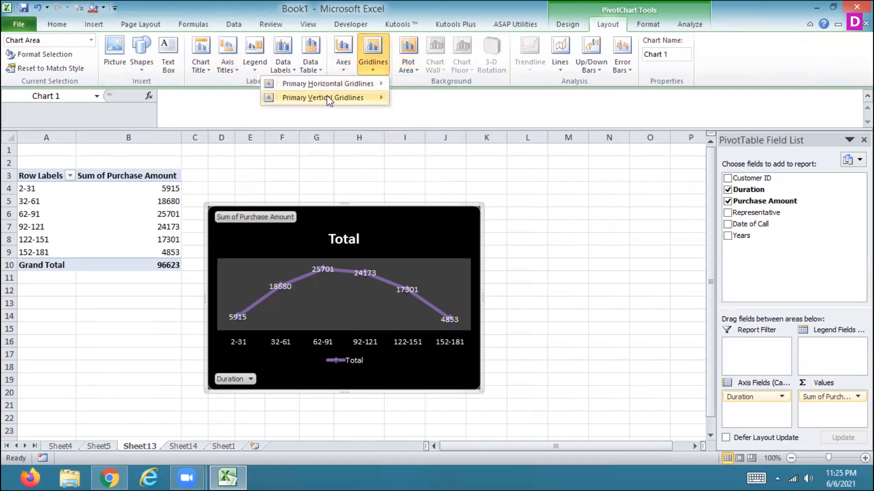
mouse_move(332, 84)
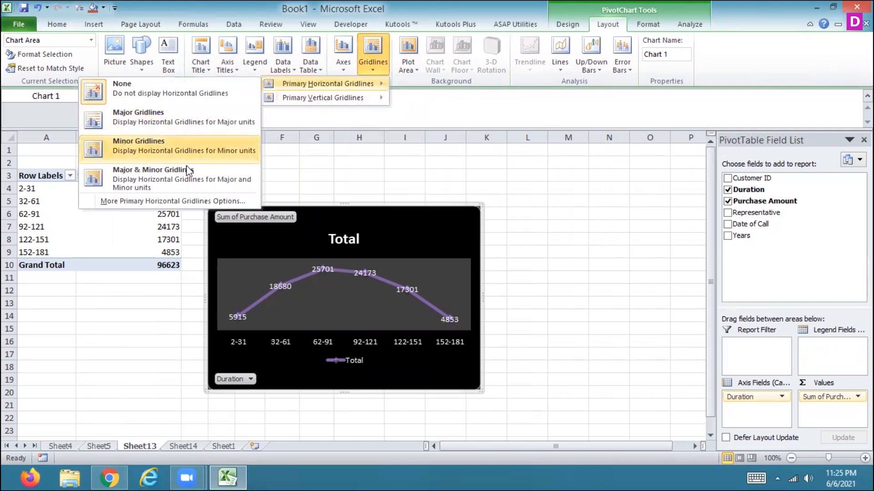
left_click(197, 117)
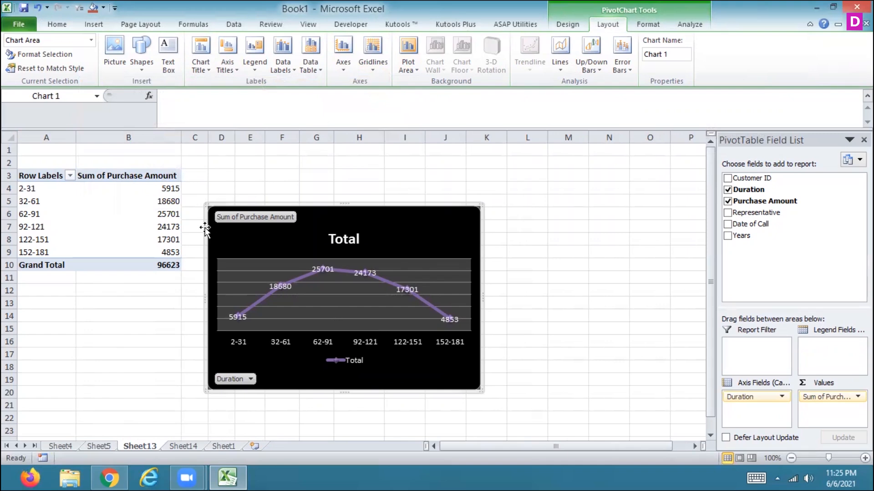
Step: Draw a text box beside the line pivot chart, spanning about rows 12 to 17, containing the text GROUPING
left_click(168, 48)
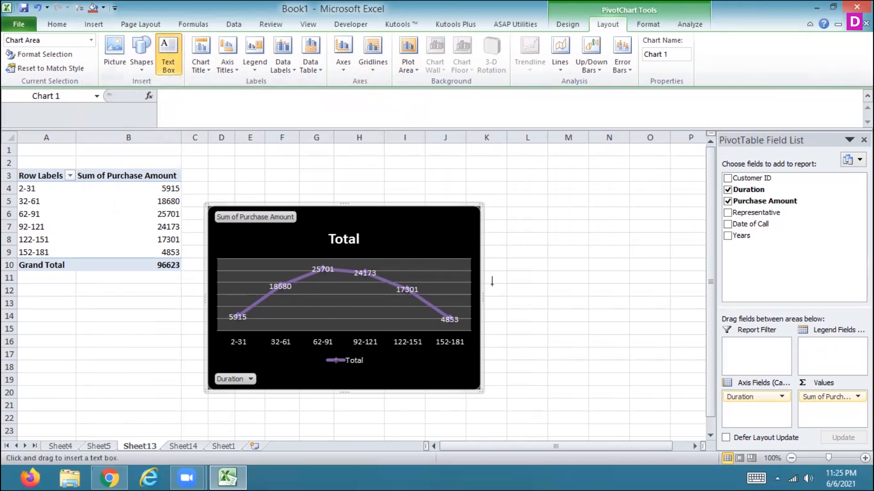
left_click_drag(504, 284, 659, 355)
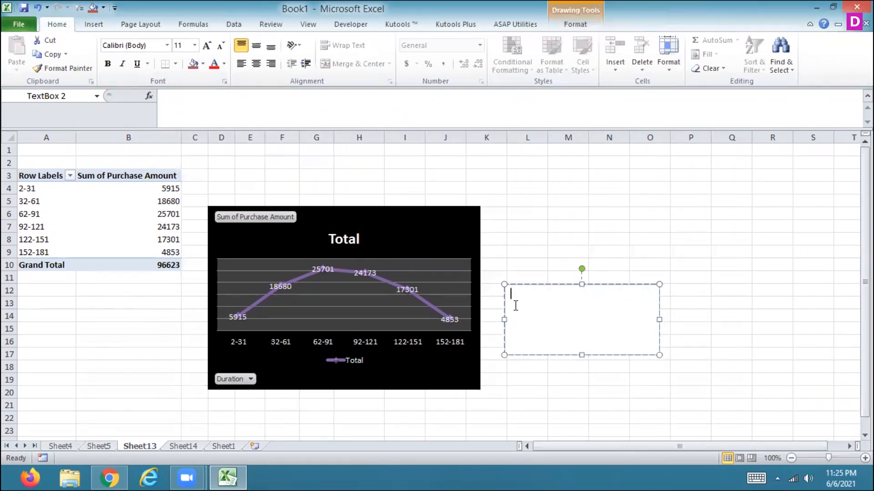
type("GROUPING")
left_click(420, 230)
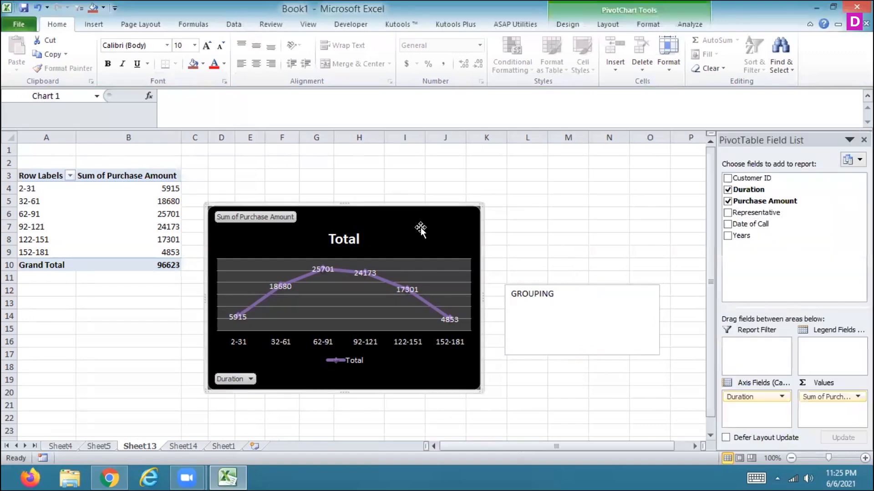
left_click(648, 25)
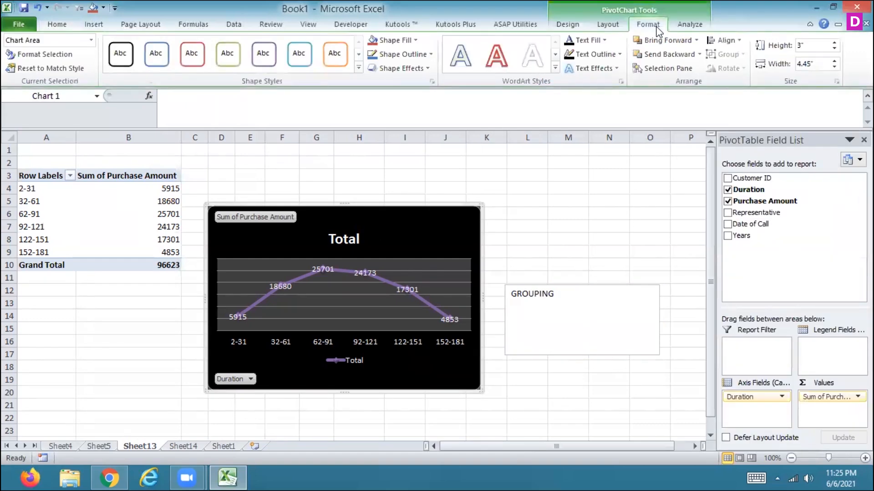
left_click(620, 25)
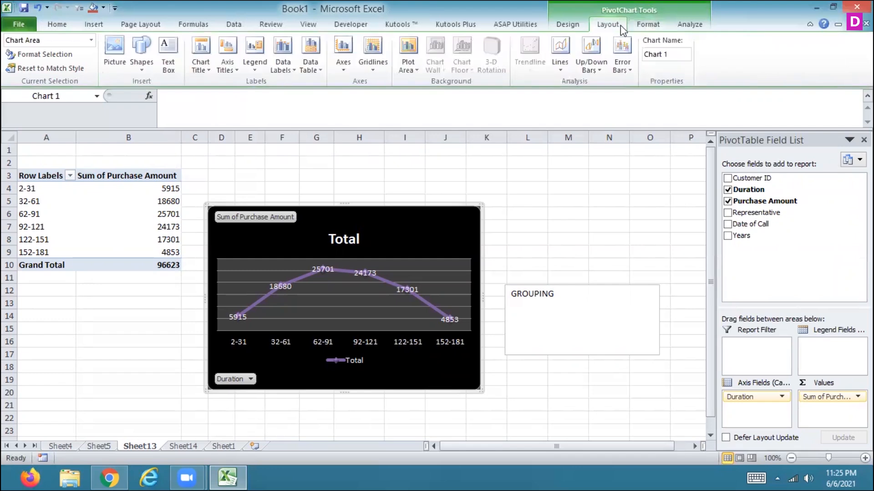
left_click(687, 25)
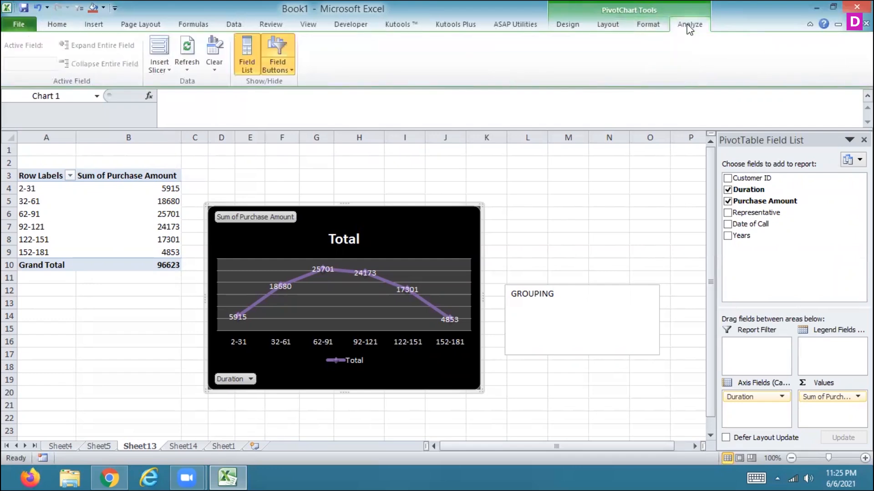
left_click(574, 23)
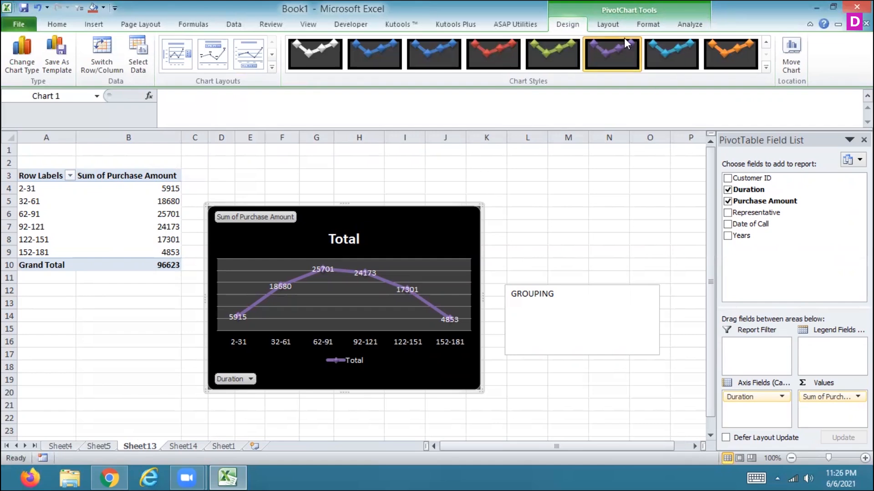
Step: Insert the picture Screenshot (2).png from the Screenshots folder into the line pivot chart
left_click(600, 24)
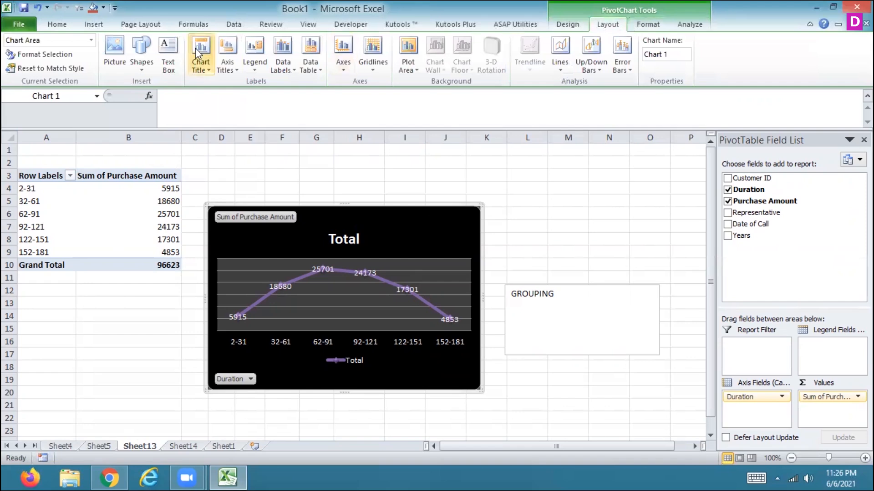
left_click(113, 42)
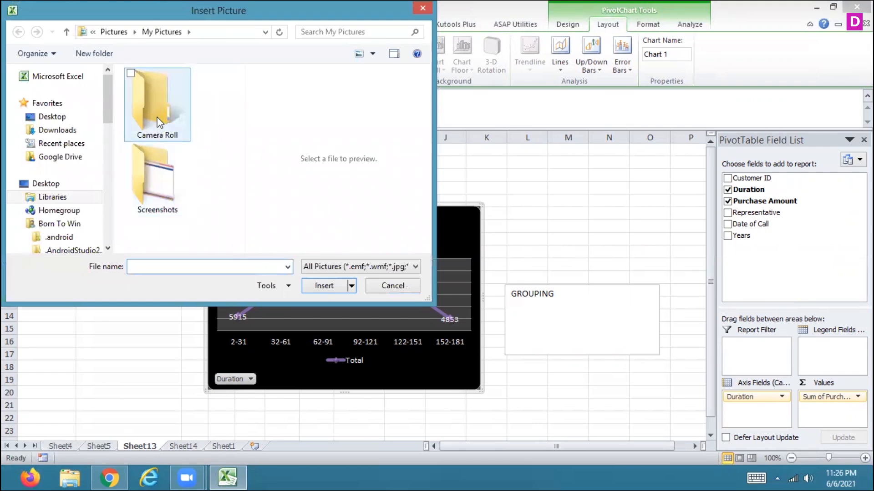
double_click(159, 122)
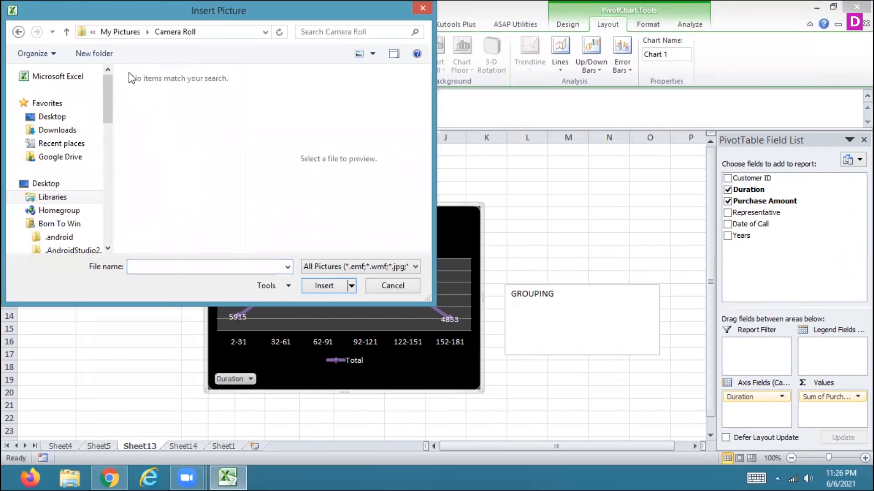
left_click(132, 31)
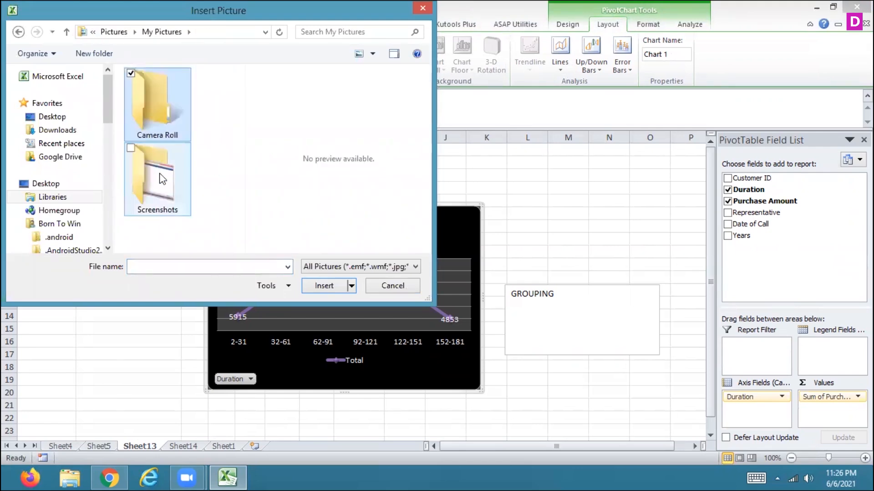
double_click(168, 149)
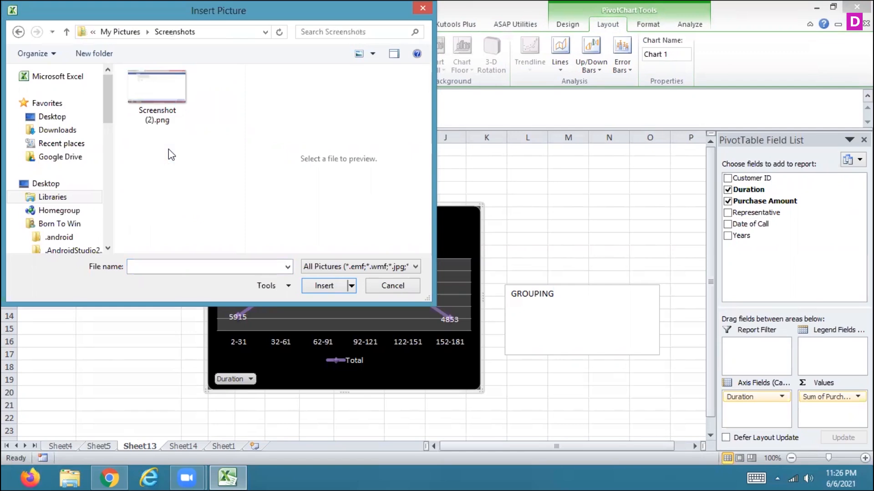
left_click(164, 114)
left_click(319, 282)
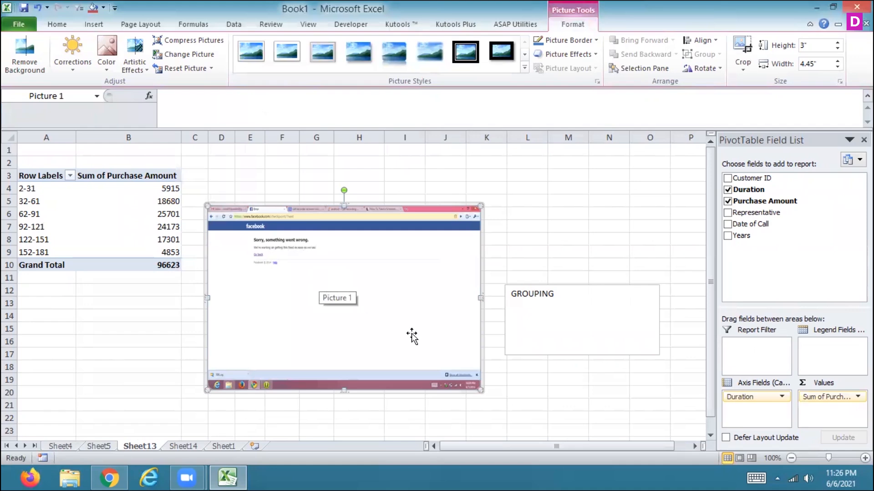
Step: Delete the inserted picture from the pivot chart and resize the chart to reach column K and row 20
left_click_drag(480, 390, 418, 326)
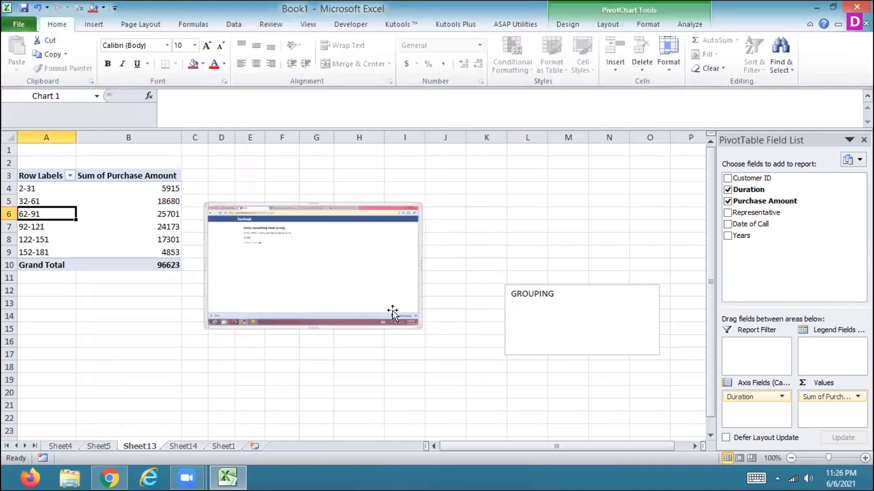
left_click(369, 298)
right_click(369, 296)
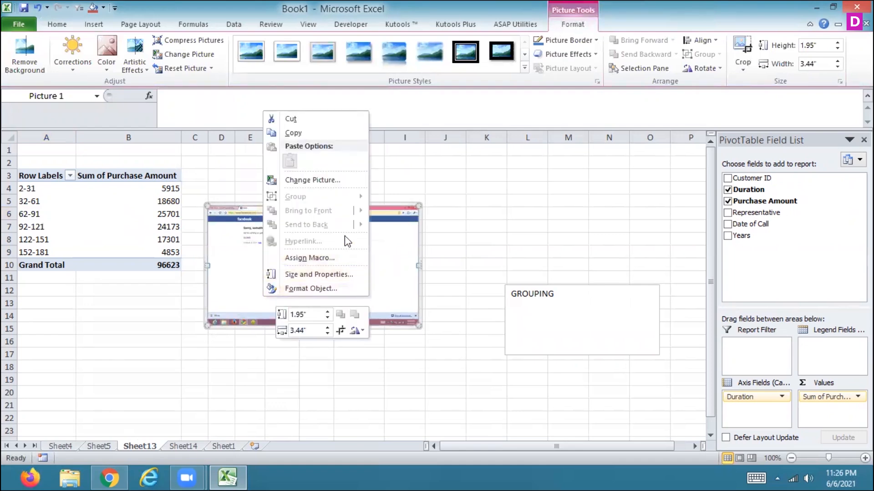
key("Escape")
key("Delete")
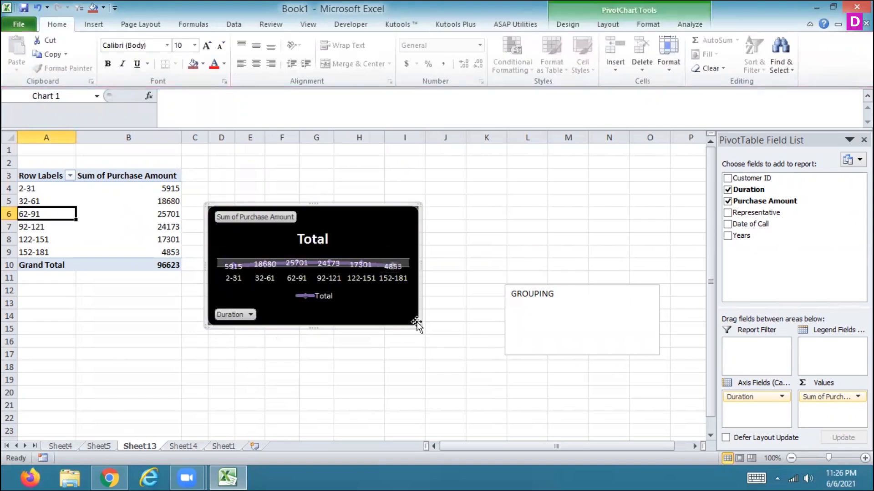
left_click_drag(418, 325, 518, 397)
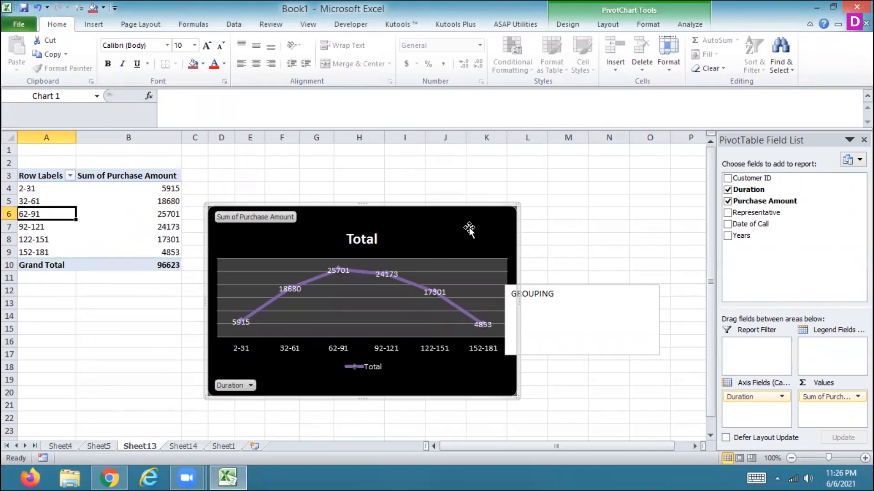
key("alt+j")
key("z")
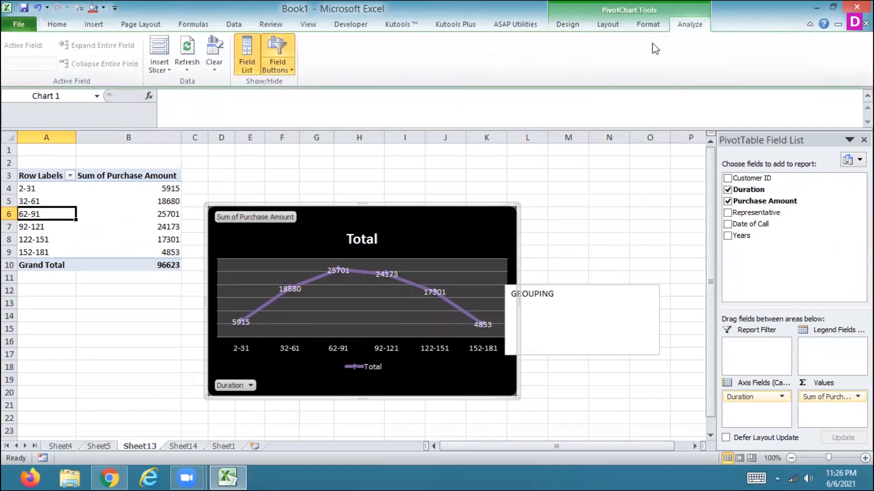
left_click(214, 67)
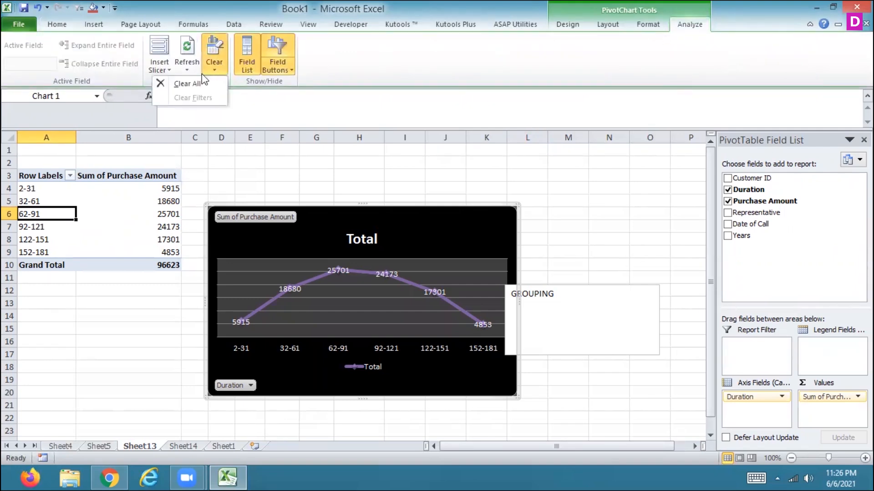
left_click(194, 83)
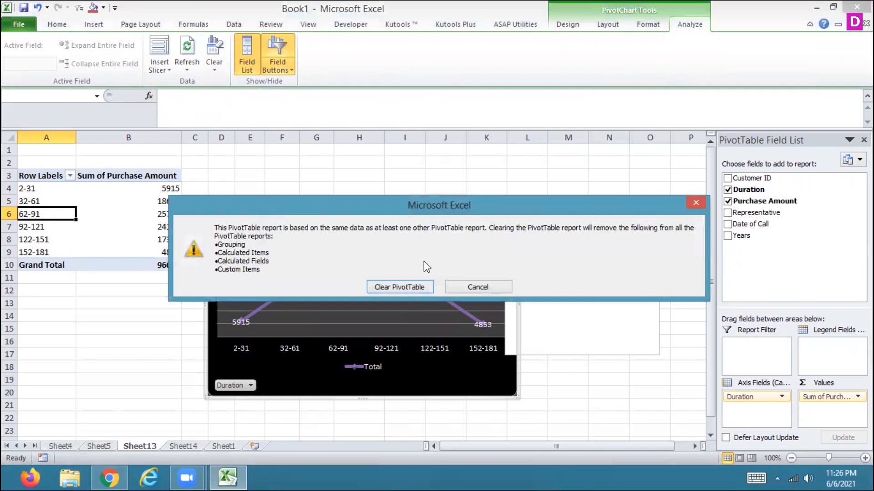
left_click(468, 287)
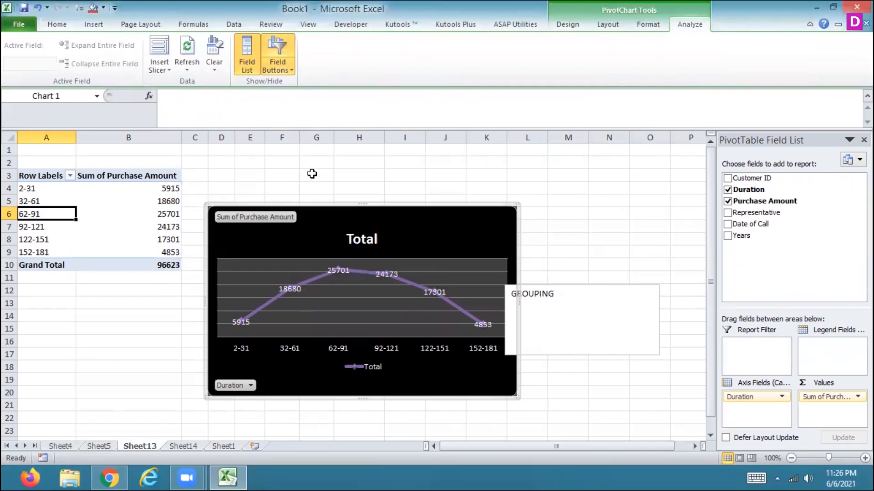
left_click(351, 169)
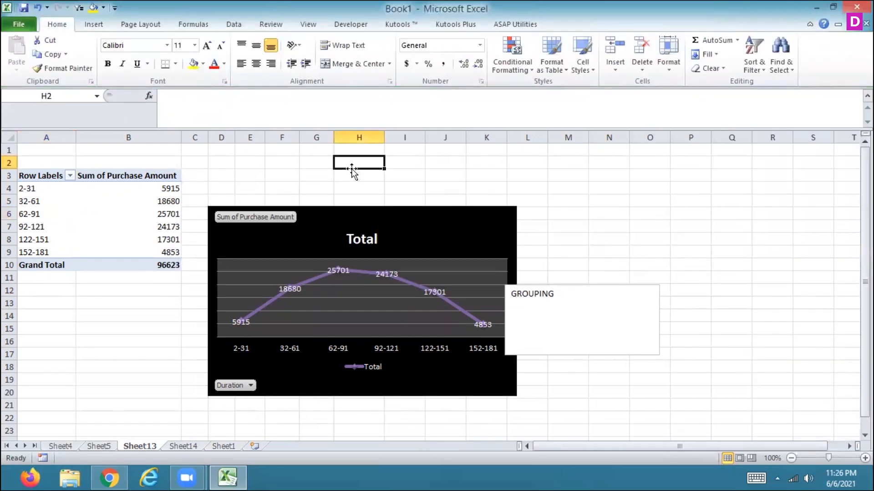
type("=")
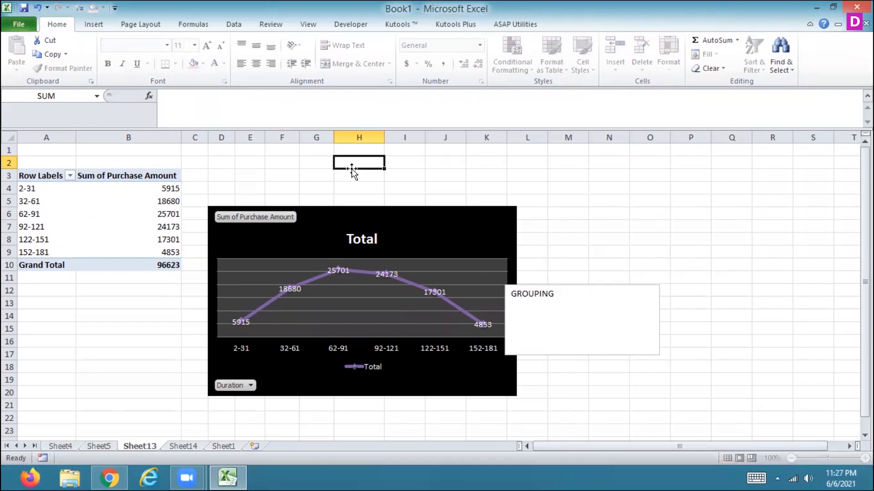
key("Escape")
Step: Enter the value 12000 in cell K1 above the pivot chart
left_click(486, 148)
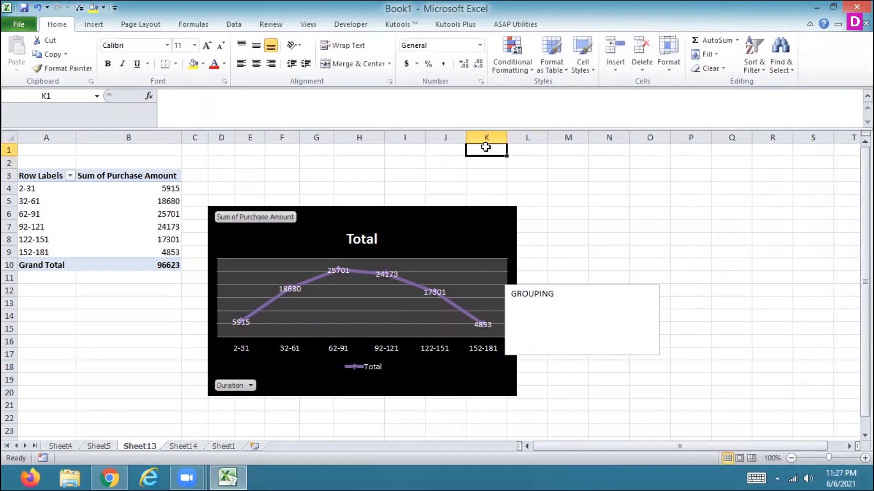
type("12000")
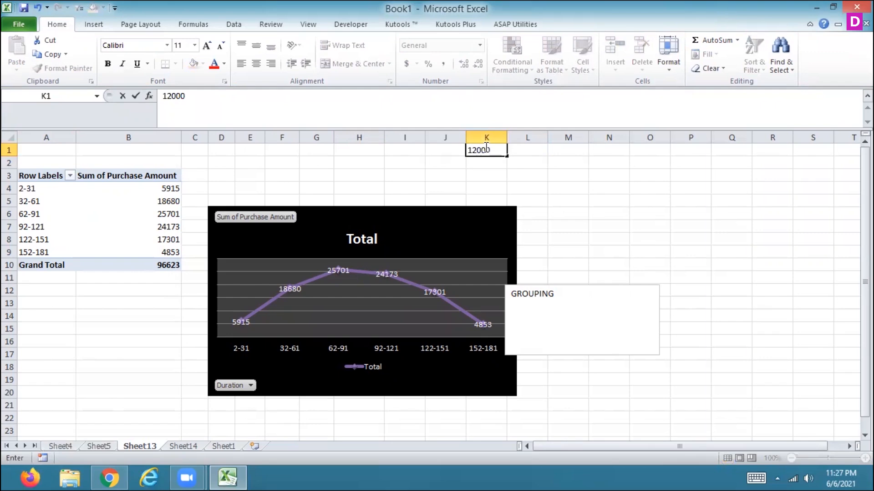
left_click(486, 147)
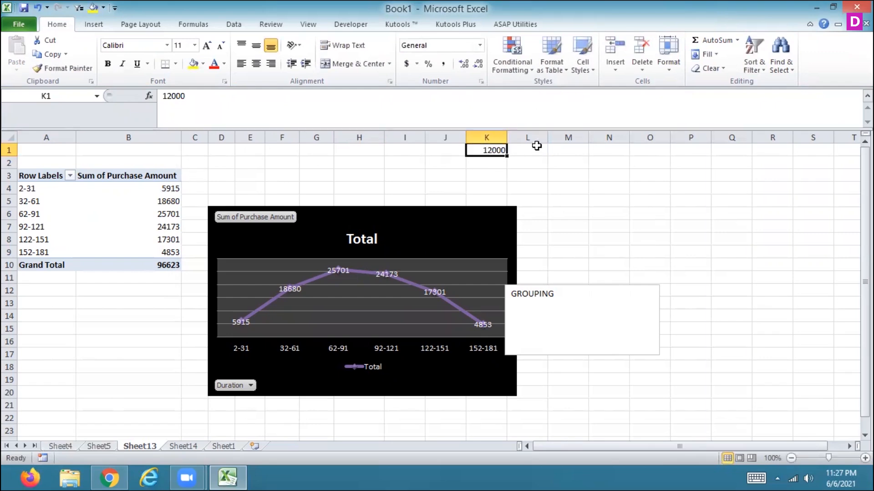
left_click(613, 150)
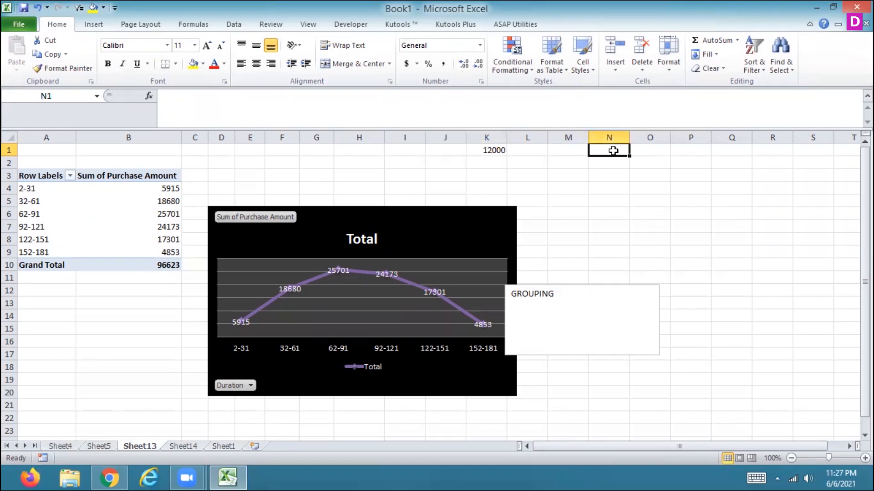
Step: Widen column C and enter a formula in C4 adding K1 to the pivot table's purchase amount for duration 2-31
left_click_drag(208, 132, 276, 138)
left_click(200, 187)
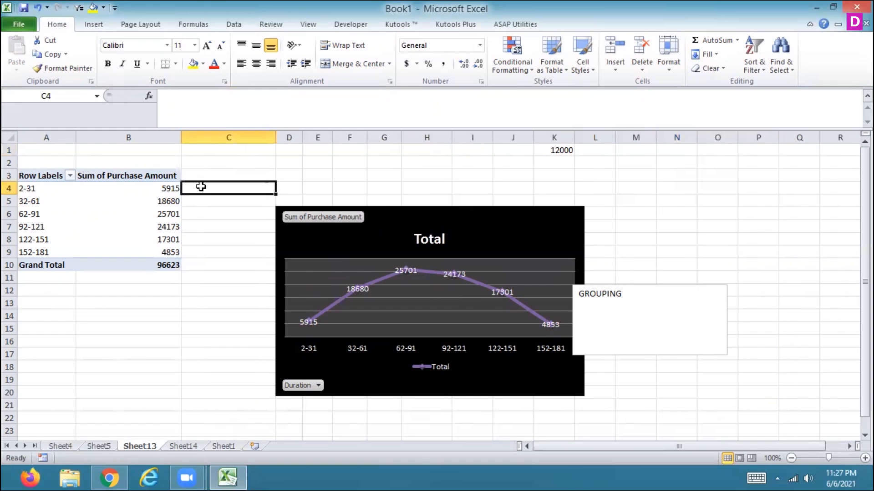
type("=")
left_click(153, 188)
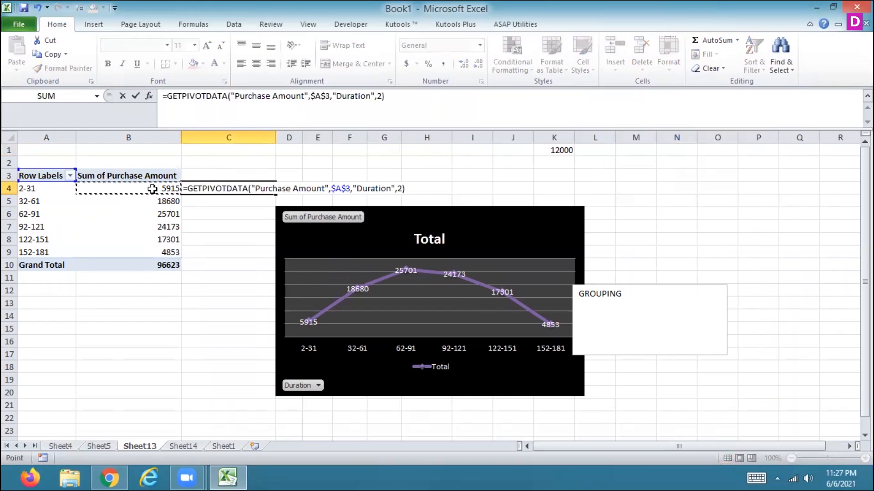
type("+")
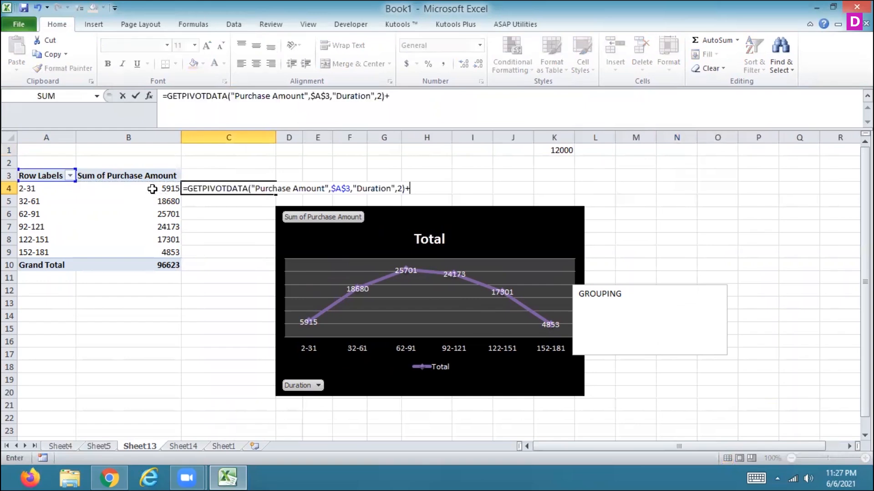
left_click(553, 148)
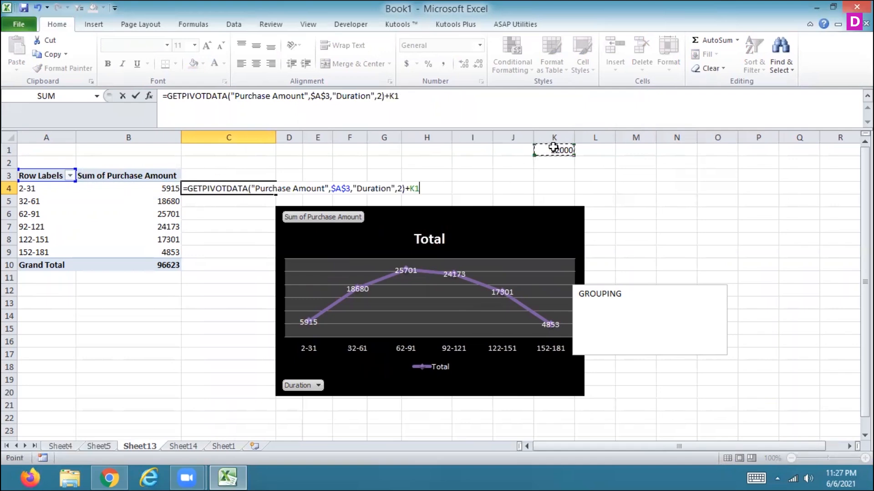
key("ctrl+Return")
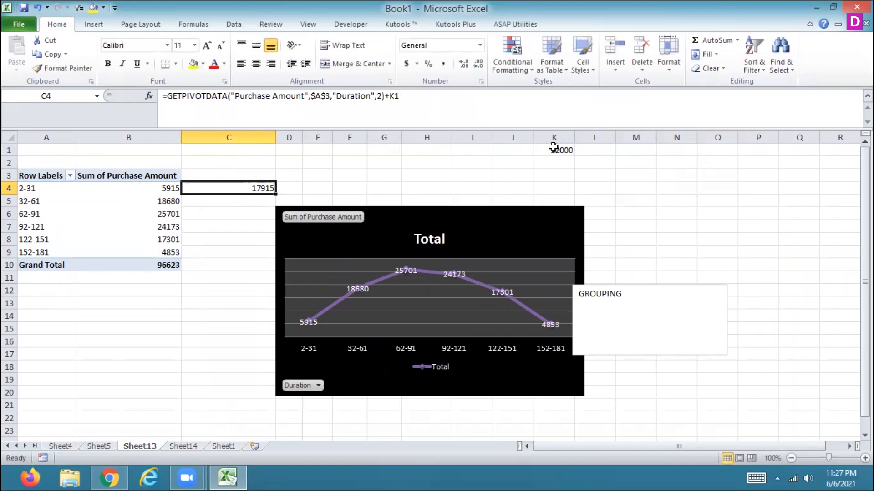
Step: Fill the C4 formula down to C9 and clear the whole range C4:C9
left_click_drag(275, 195, 263, 261)
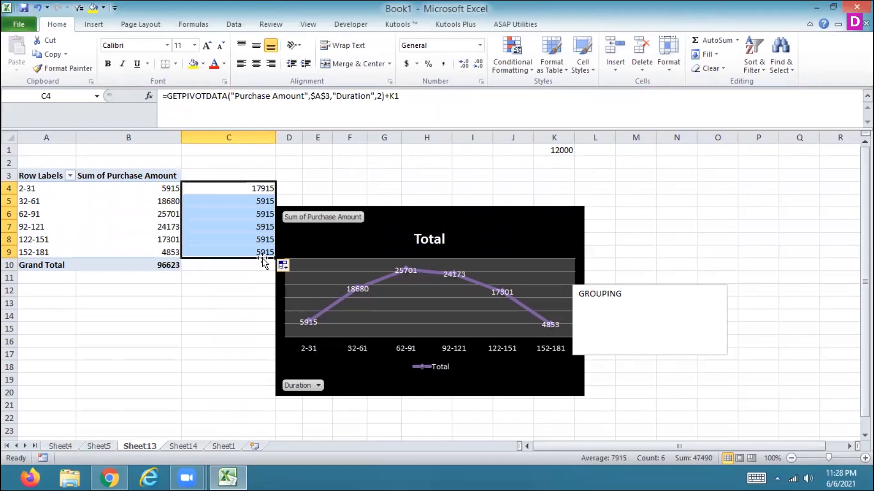
key("Delete")
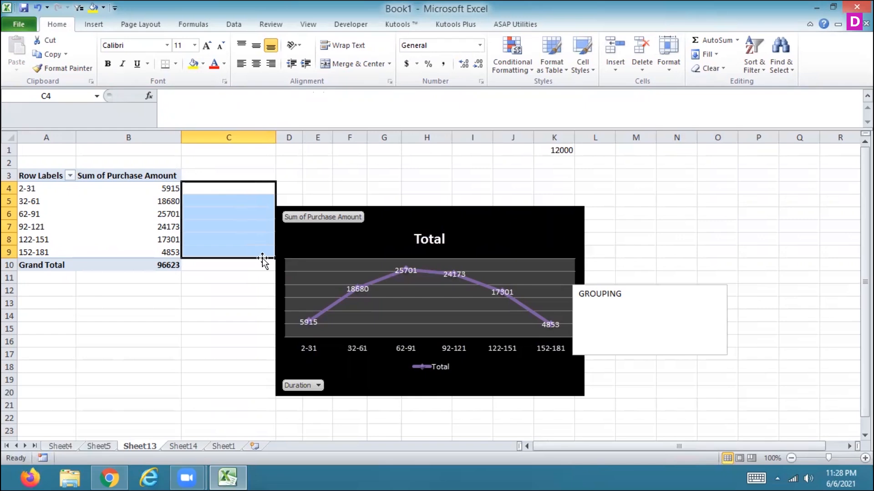
Step: Shrink the GROUPING text box to columns M–O so that it no longer overlaps the pivot chart
left_click(661, 328)
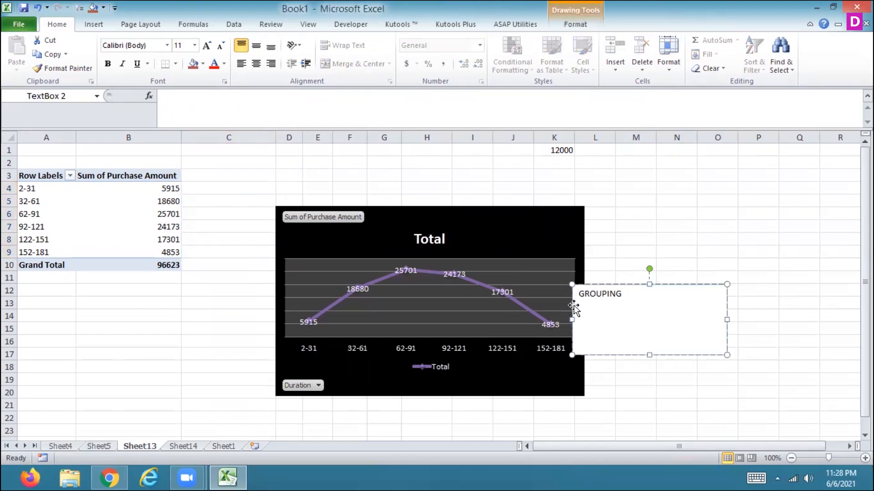
left_click_drag(572, 284, 630, 304)
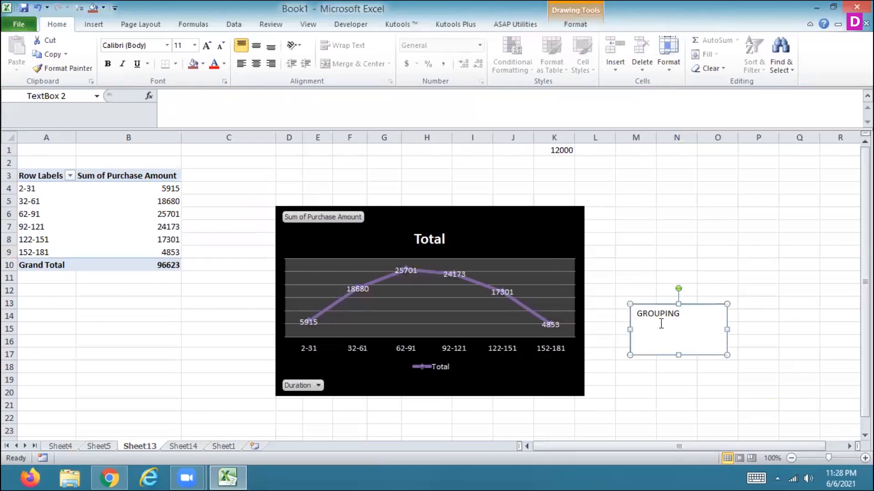
key("Escape")
key("Escape")
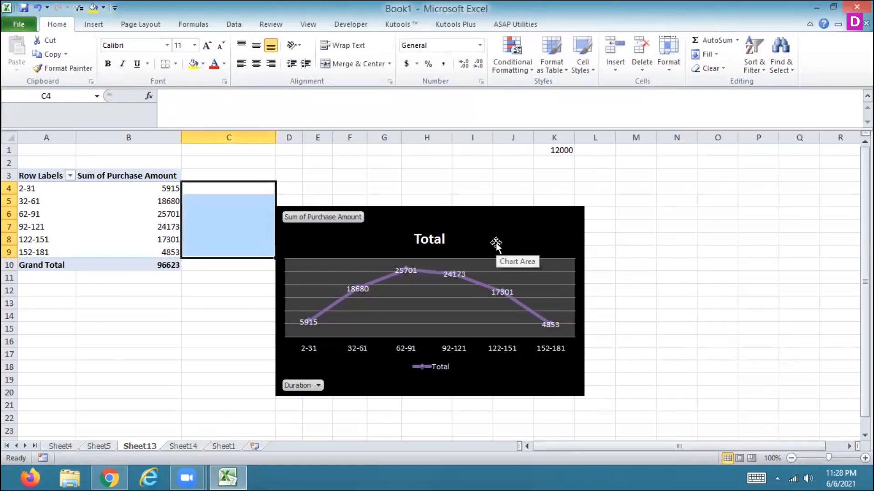
Step: Show the field list for the line pivot chart and move the chart to Sheet14 as an object
left_click(495, 244)
right_click(495, 243)
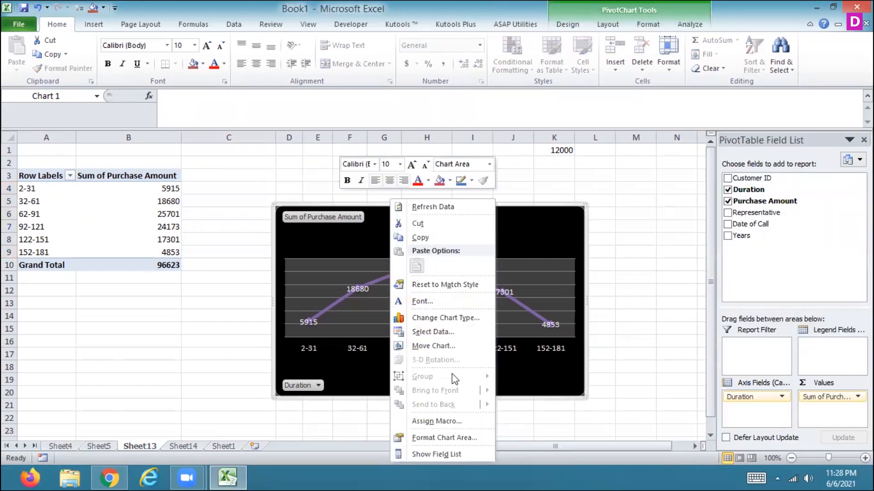
left_click(432, 454)
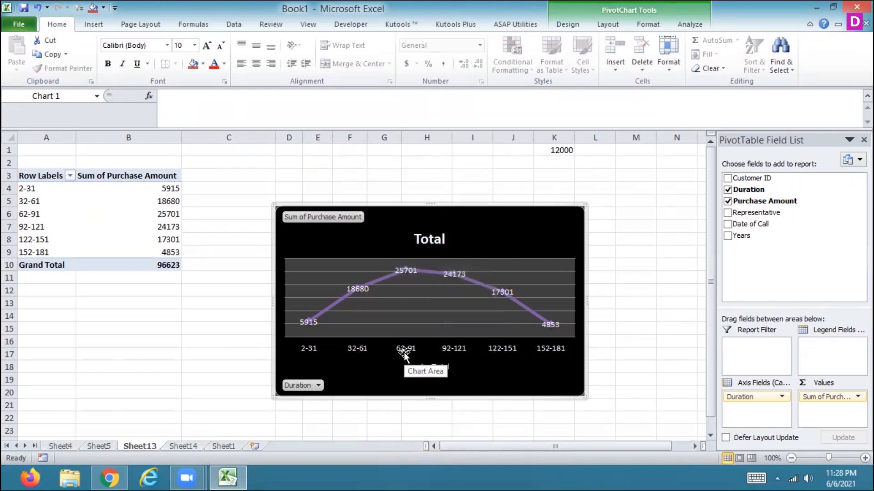
right_click(537, 227)
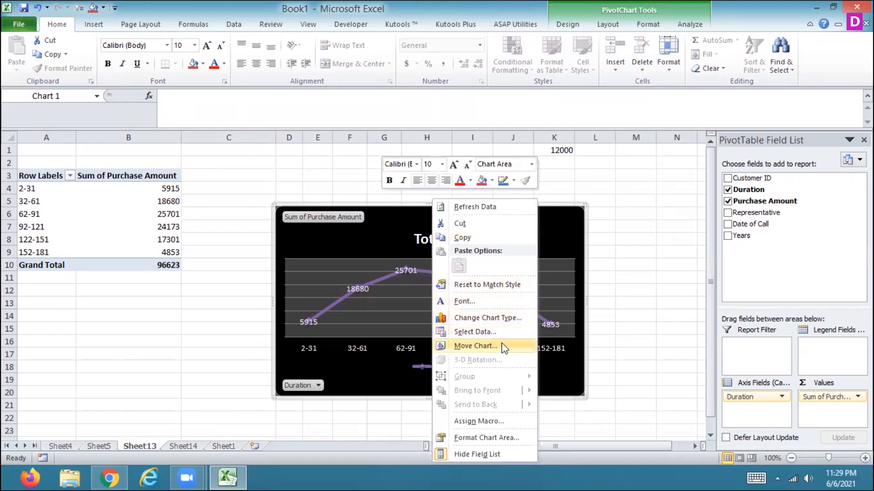
left_click(476, 346)
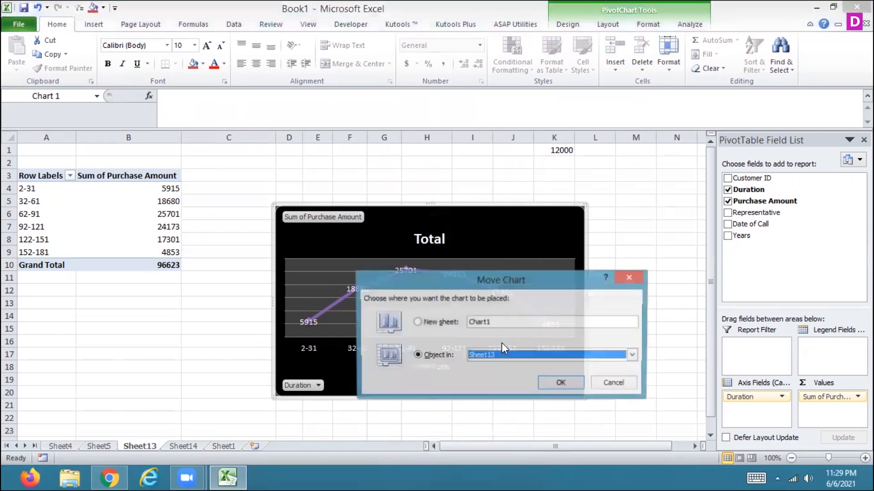
left_click(474, 354)
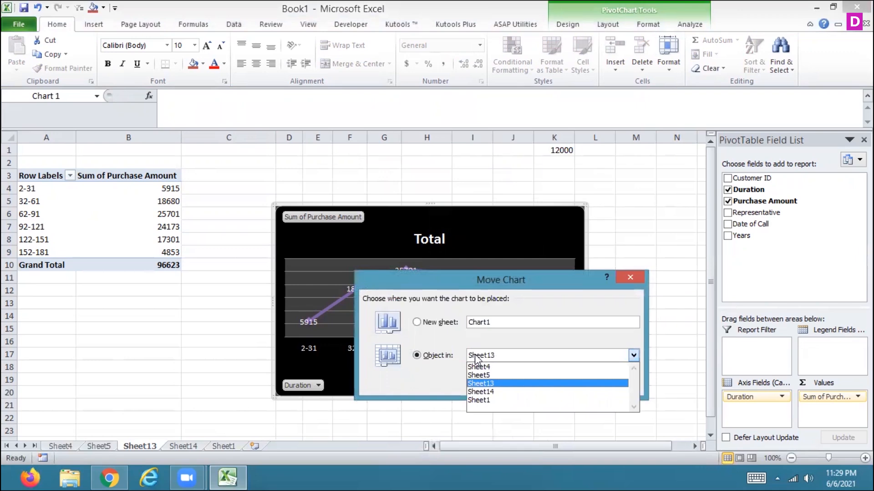
left_click(480, 392)
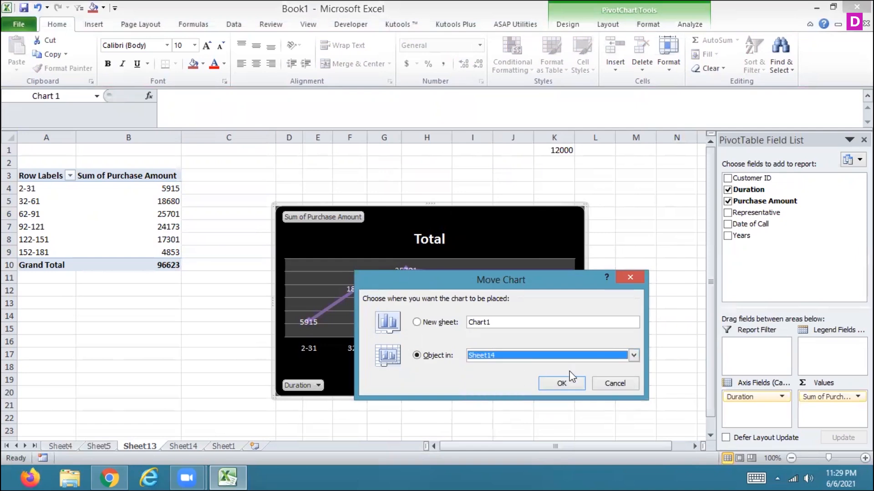
left_click(560, 385)
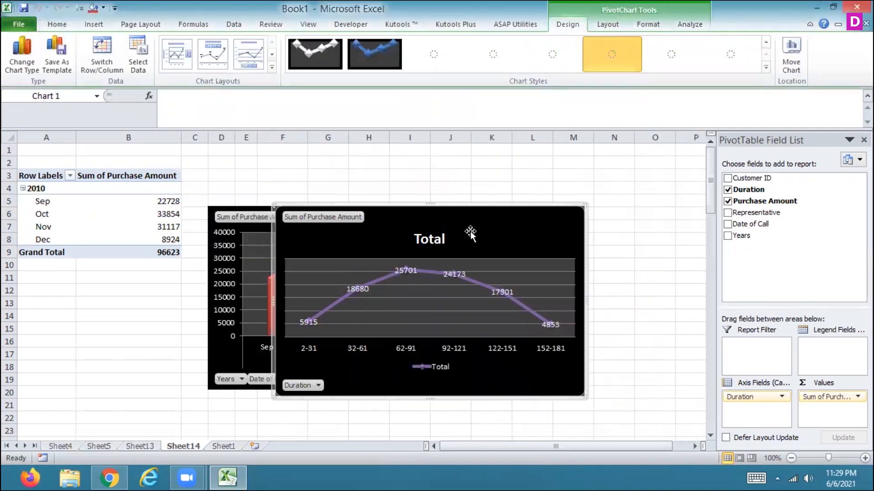
Step: Arrange the two pivot charts side by side, the red area chart from column B and the line chart from column H
left_click_drag(558, 230, 776, 244)
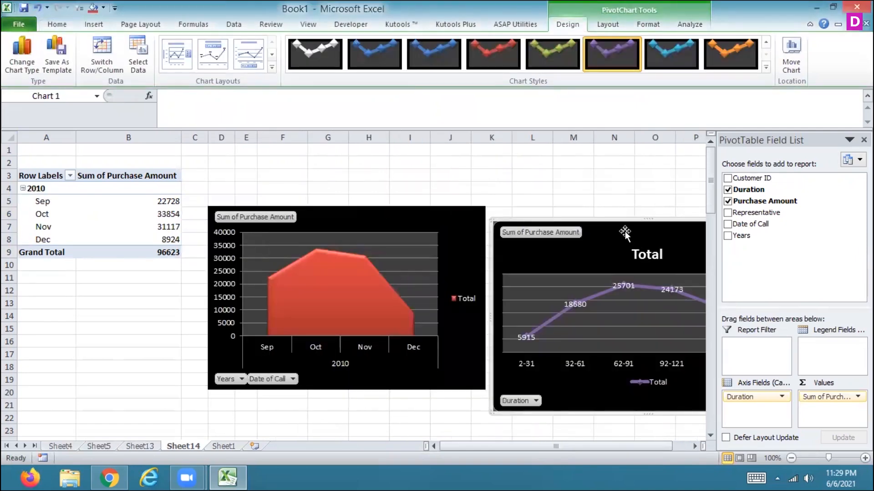
left_click_drag(599, 203, 589, 219)
left_click_drag(477, 225, 344, 200)
left_click_drag(524, 215, 387, 204)
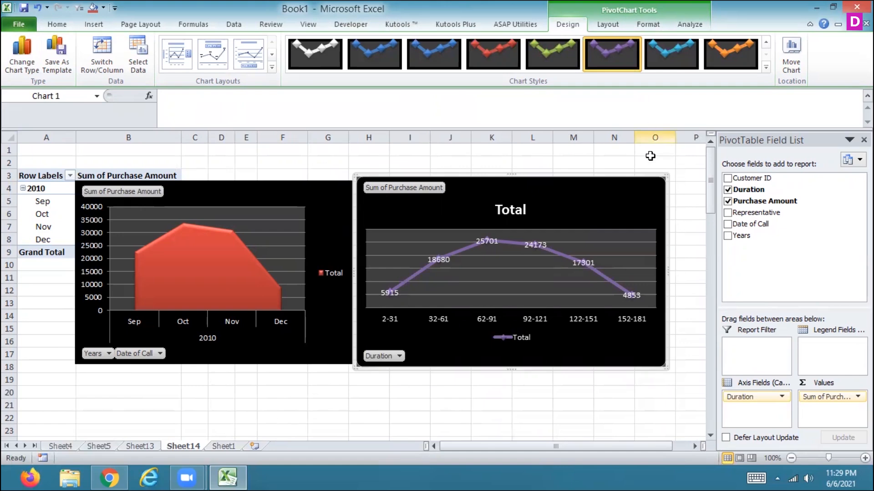
Step: Send the line pivot chart to the back of the sheet's stacking order
right_click(611, 194)
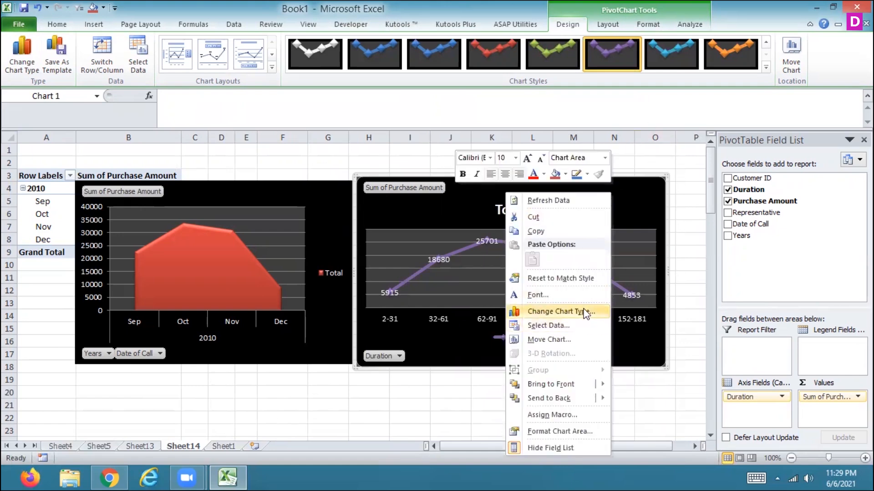
mouse_move(599, 386)
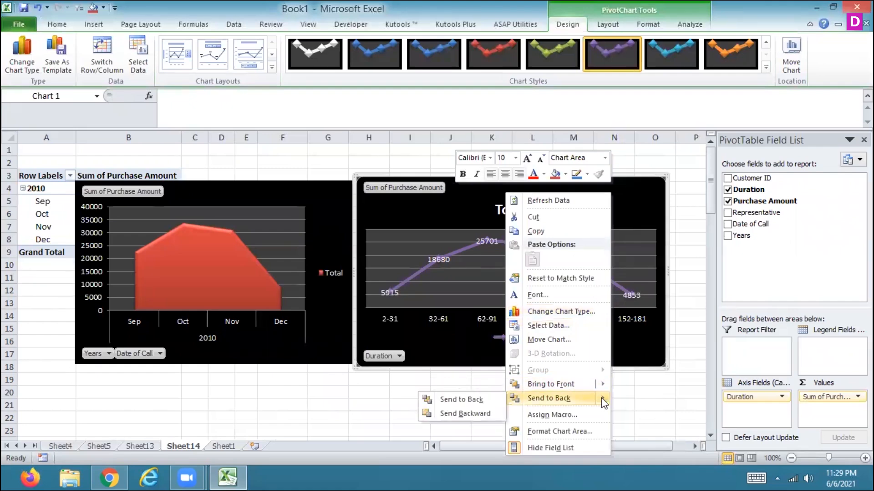
left_click(473, 395)
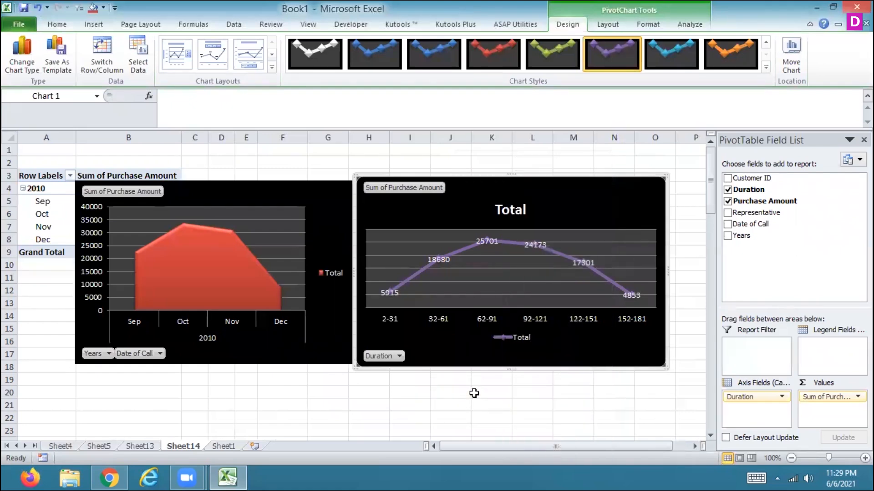
Step: List all available clip art without a search term, and close the clip art and PivotTable field lists
left_click(93, 25)
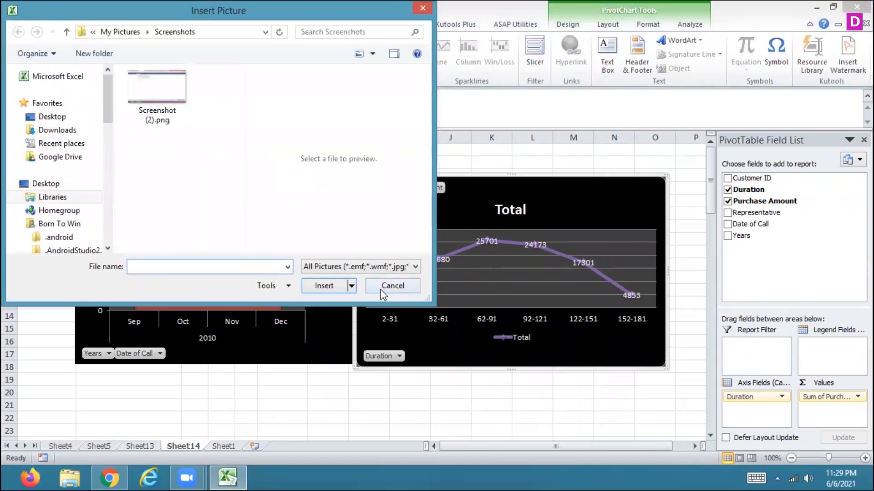
left_click(381, 286)
left_click(112, 55)
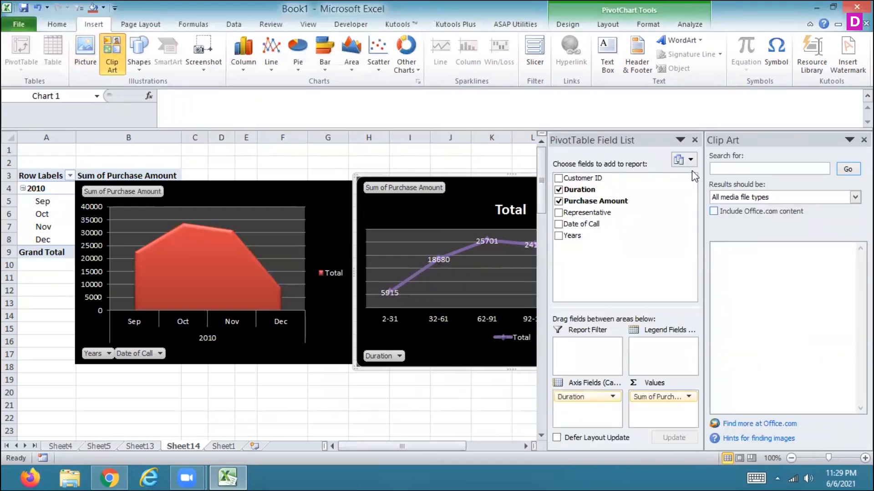
left_click(848, 170)
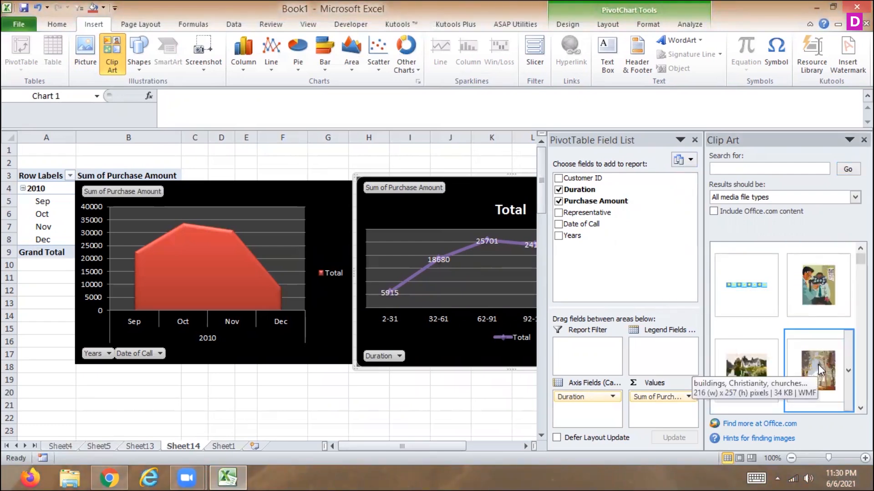
left_click(694, 140)
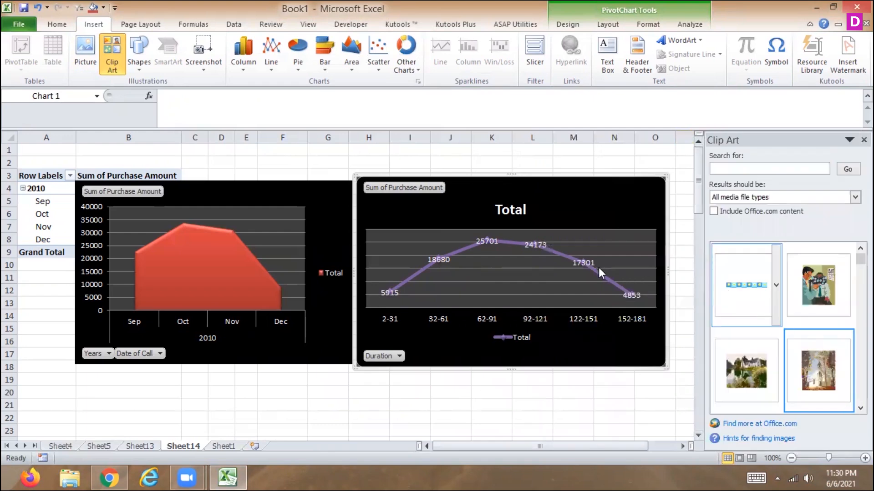
left_click(863, 139)
Step: Deselect the line pivot chart and make A1 the active cell
left_click(689, 277)
key("Down")
key("Down")
key("Down")
key("Down")
key("Down")
key("Down")
key("Down")
key("Down")
key("Down")
key("Down")
key("Down")
key("Down")
key("Down")
key("Down")
key("Down")
key("Down")
key("Down")
key("Down")
key("Down")
key("Down")
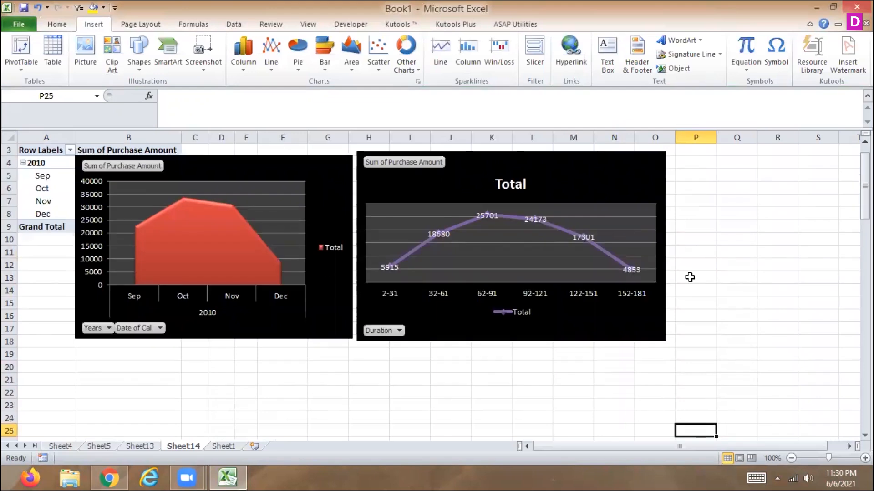
key("Left")
key("Left")
key("Left")
key("Left")
key("Left")
key("Left")
key("Left")
key("Left")
key("Left")
key("Left")
key("Left")
key("Left")
key("Left")
key("Left")
key("Left")
key("Up")
key("Up")
key("Up")
key("Up")
key("Up")
key("Up")
key("Up")
key("Up")
key("Up")
key("Up")
key("Up")
key("Up")
key("Up")
key("Up")
key("Up")
key("Up")
key("Up")
key("Up")
key("Up")
key("Up")
key("Up")
key("Up")
key("Up")
key("Up")
key("Up")
key("Up")
key("Up")
key("Up")
key("Up")
key("Up")
key("Up")
key("Up")
key("Up")
key("Up")
key("Up")
key("Up")
key("Up")
key("Up")
key("Up")
key("Up")
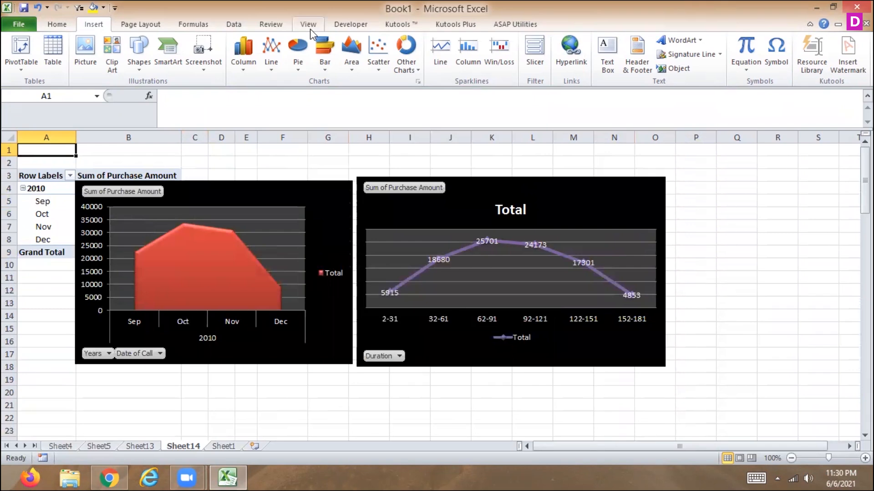
Step: Insert the clip art of the white house by a pond and place it over the line pivot chart
left_click(113, 48)
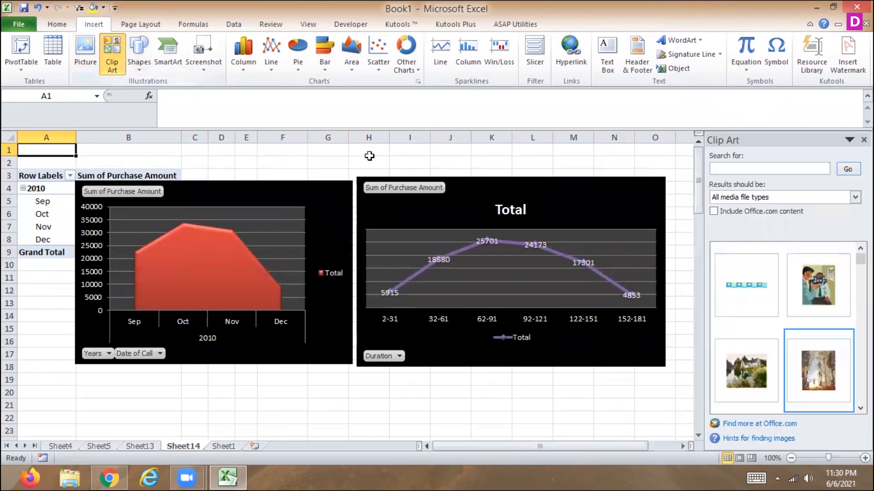
left_click(758, 389)
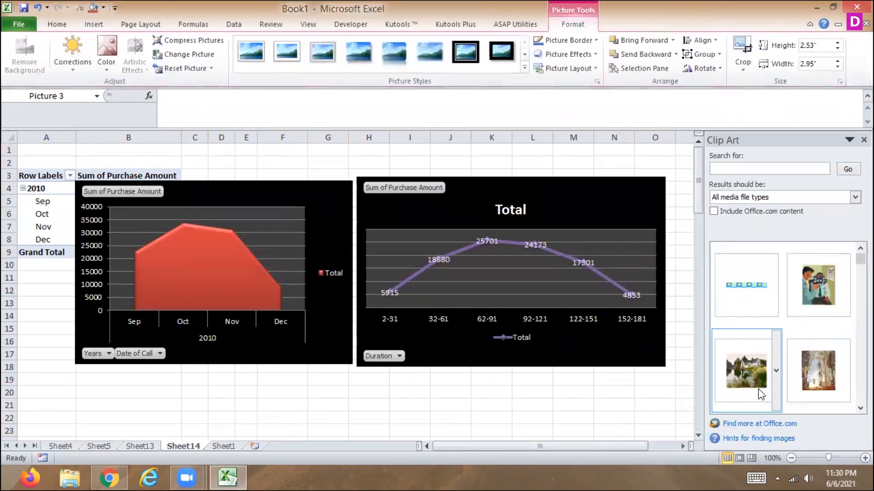
left_click_drag(467, 279, 536, 241)
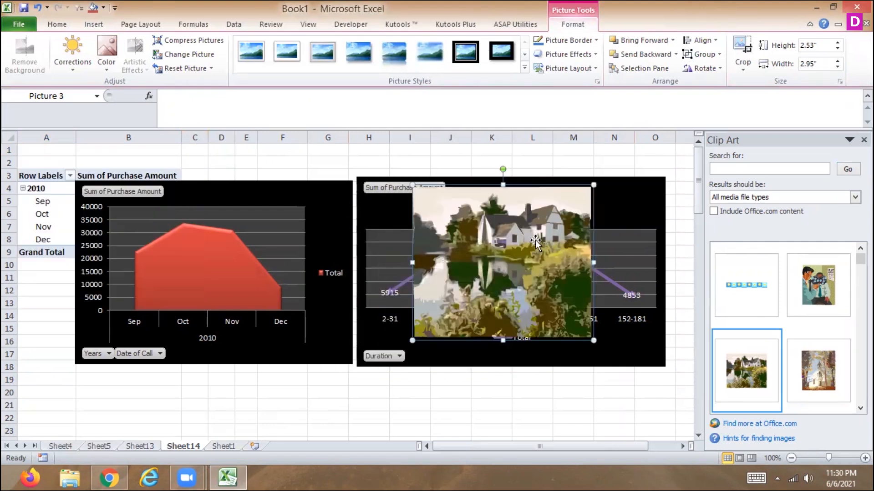
Step: Send the house clip art to the back, behind the line pivot chart
right_click(536, 239)
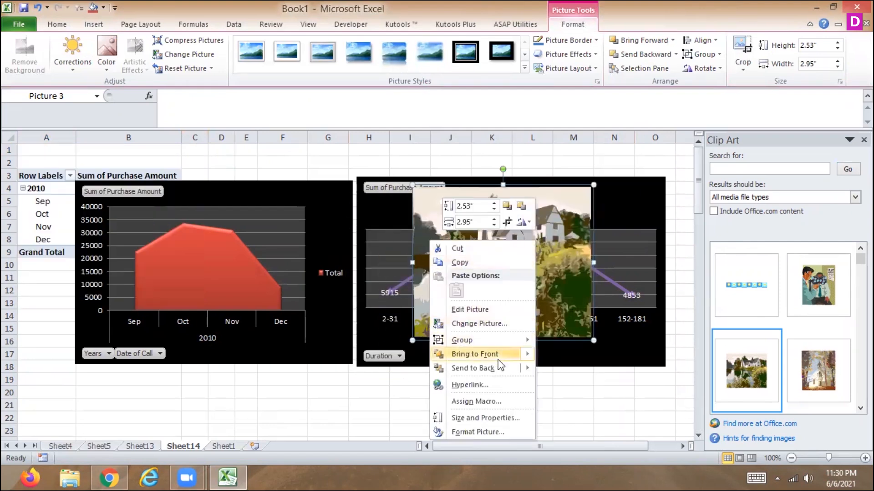
mouse_move(500, 369)
left_click(379, 367)
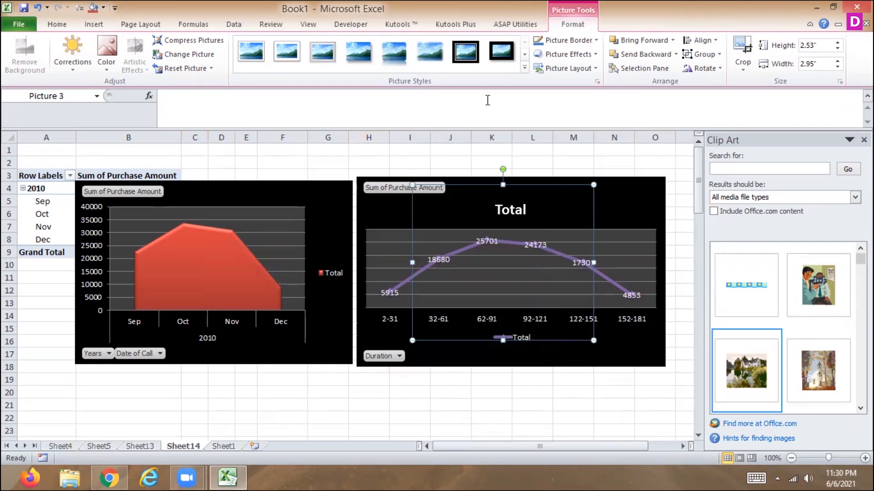
Step: Apply a red line chart style with a white background to the line pivot chart
left_click(632, 204)
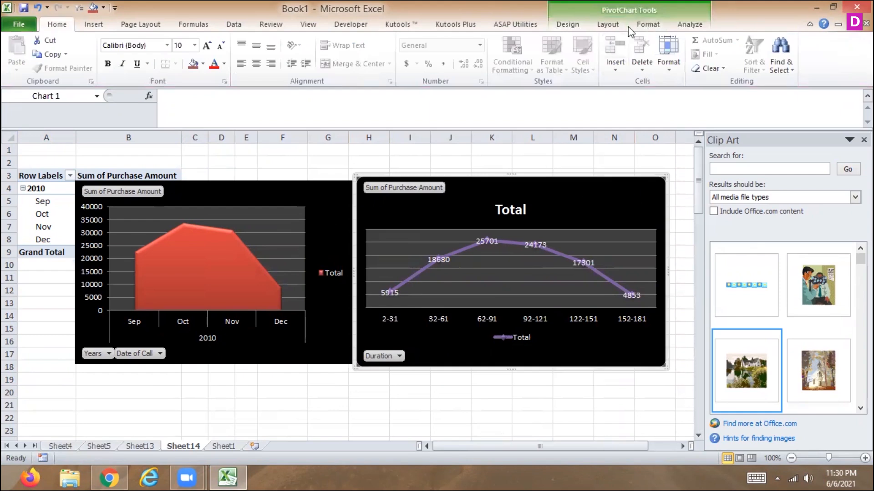
left_click(567, 25)
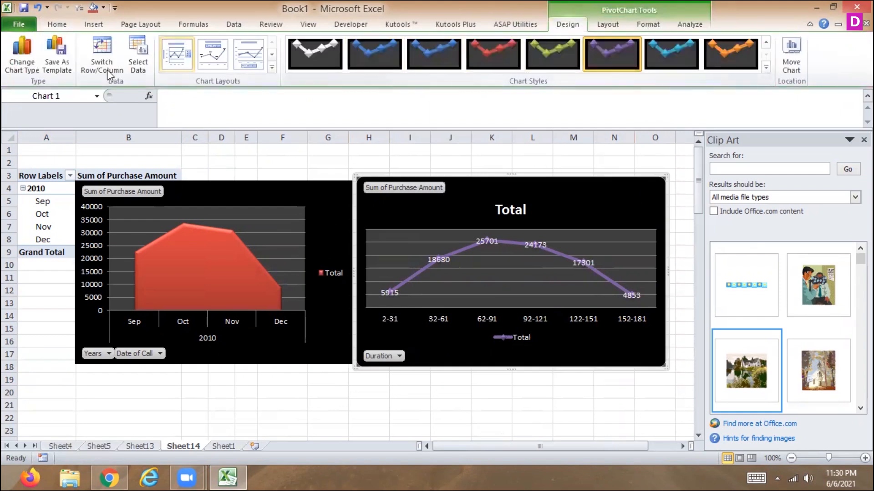
left_click(765, 66)
left_click(506, 139)
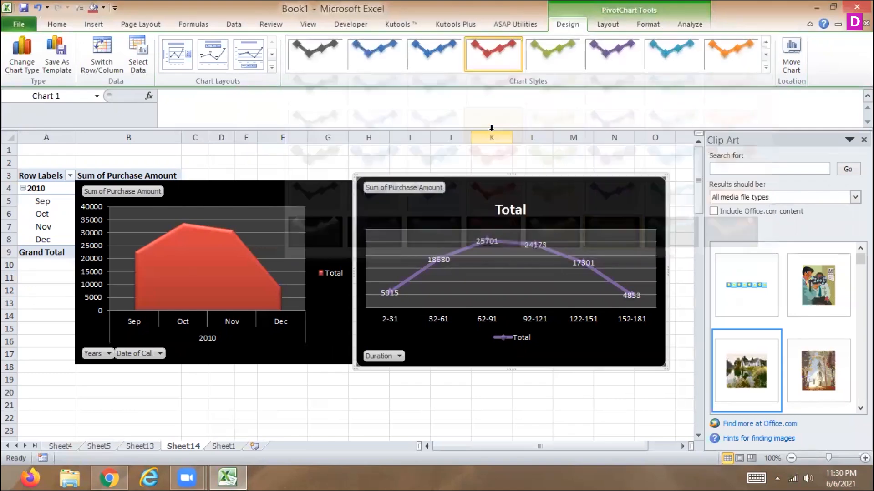
Step: Bring the red line pivot chart forward one level and to the front of the house picture
right_click(569, 212)
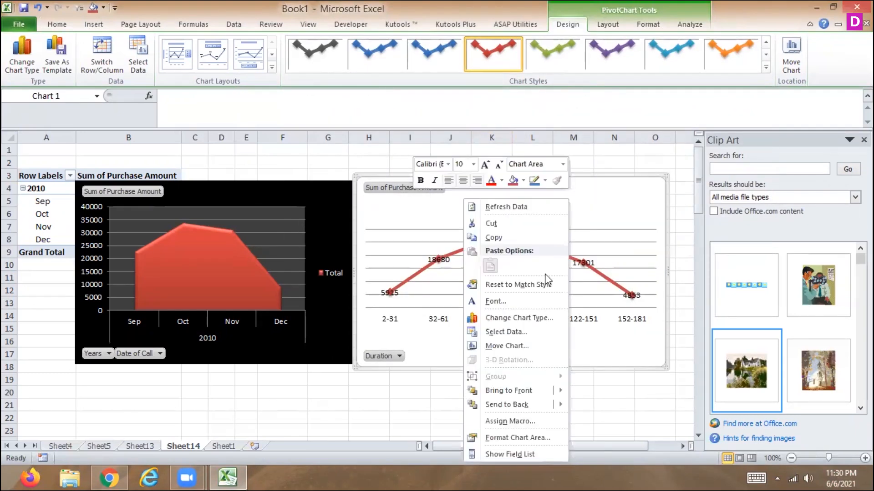
mouse_move(516, 390)
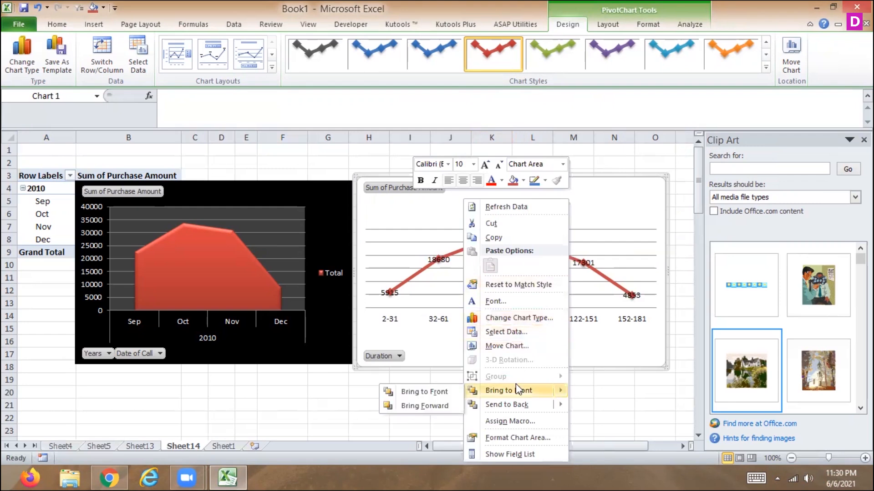
left_click(443, 404)
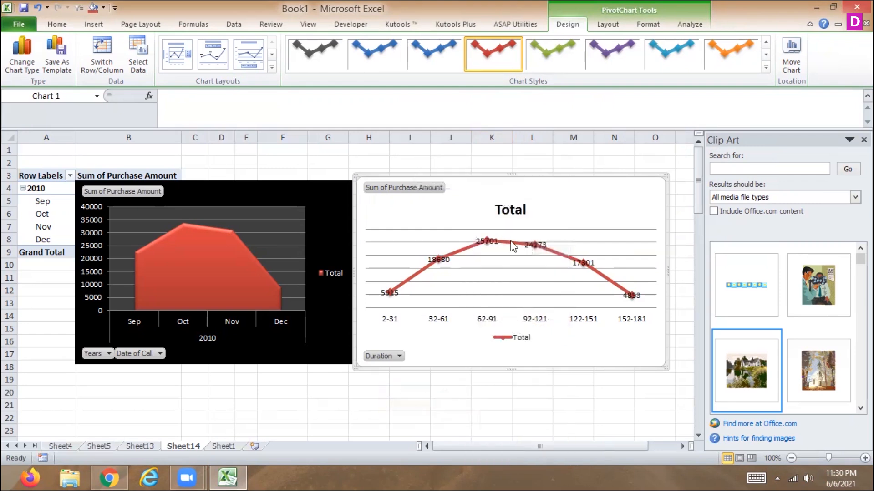
right_click(555, 199)
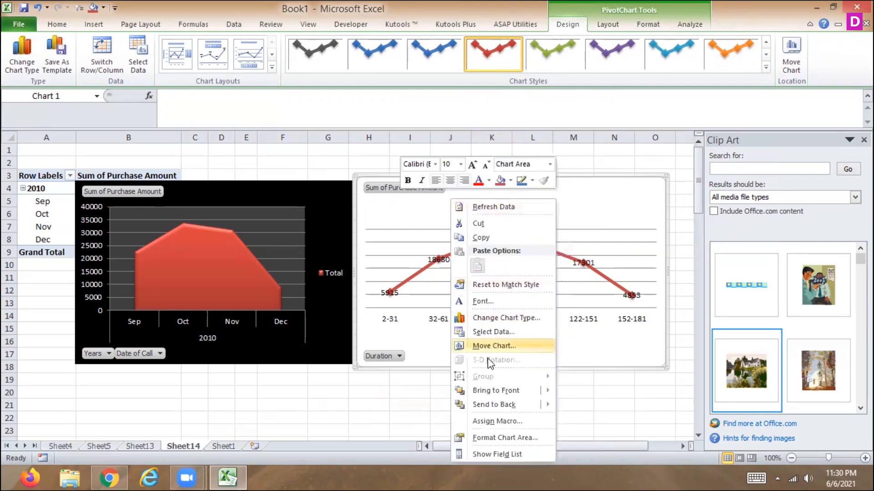
left_click(483, 392)
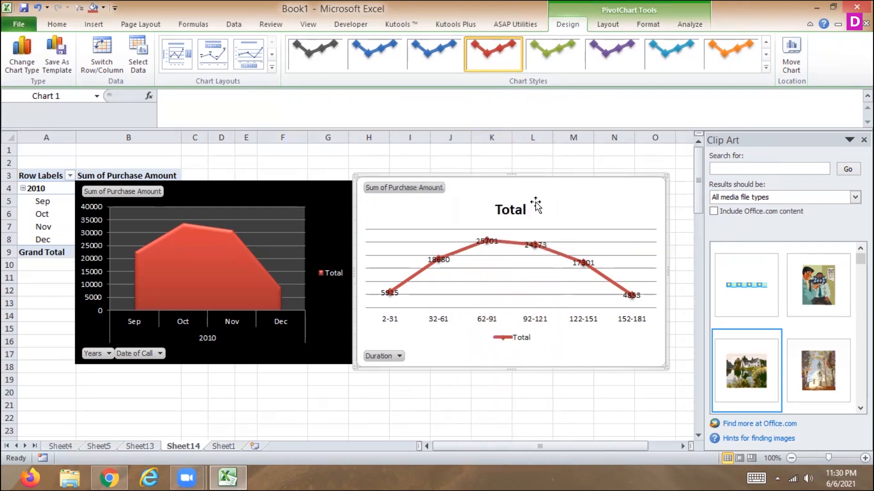
right_click(557, 205)
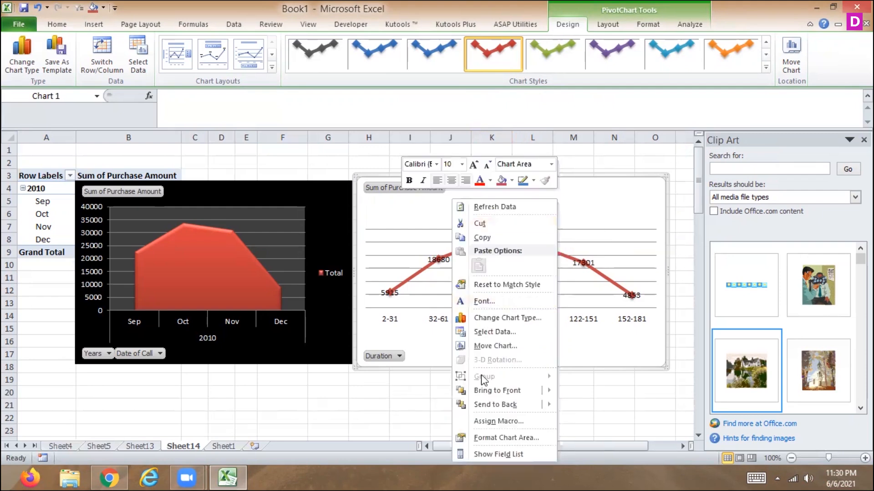
mouse_move(483, 390)
left_click(415, 391)
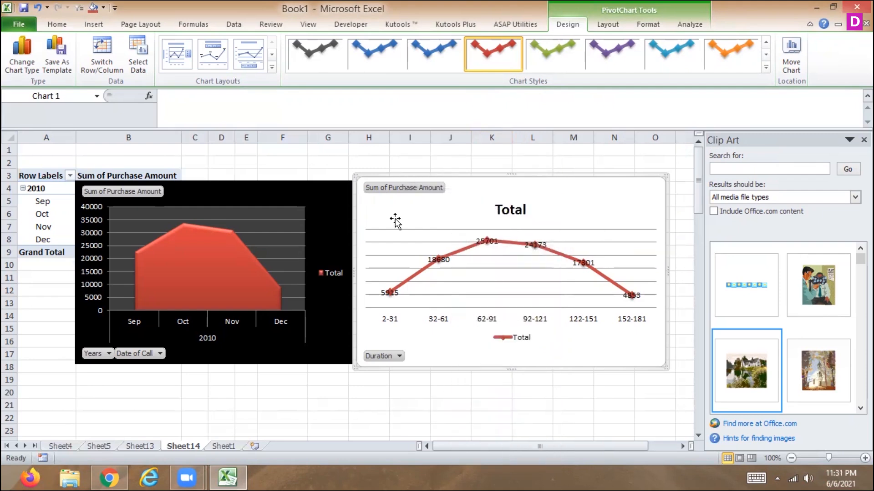
right_click(394, 200)
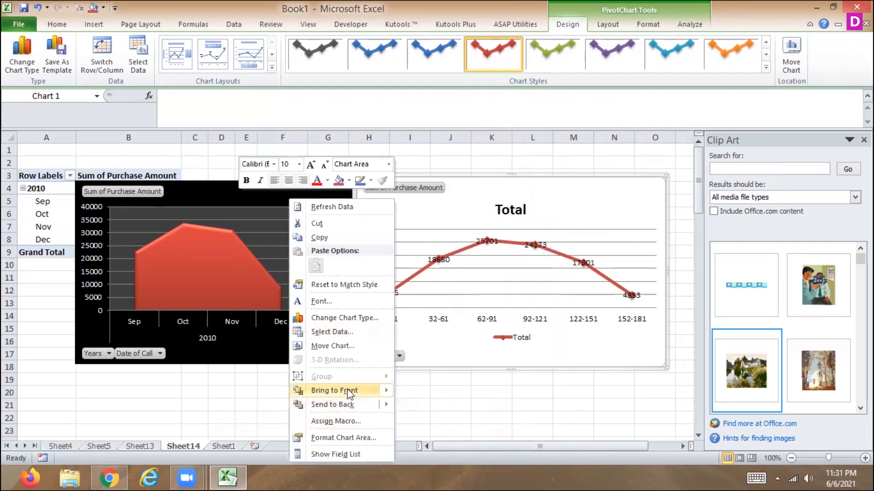
mouse_move(296, 391)
left_click(241, 391)
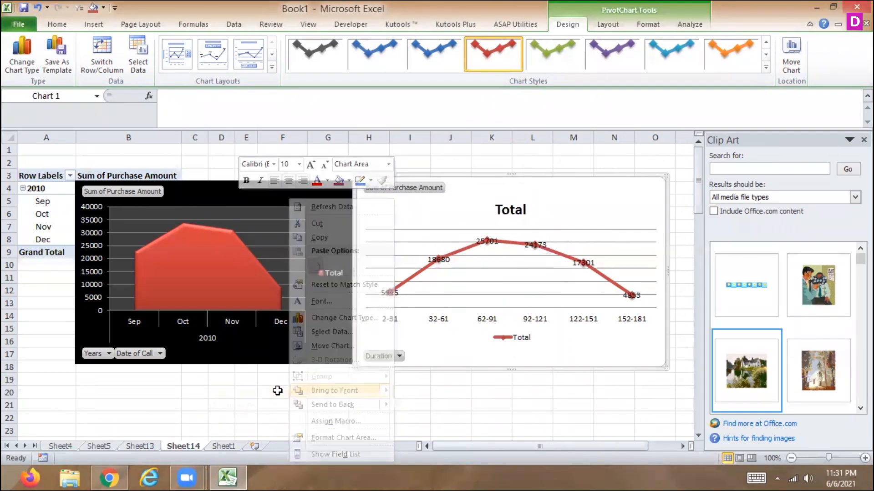
Step: Clear the legend selection in the red line pivot chart and delete the chart
left_click(501, 338)
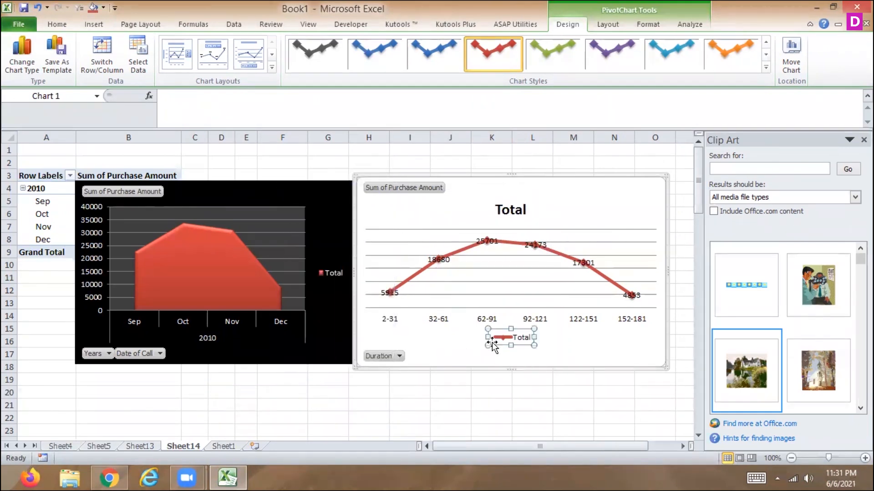
key("Escape")
key("Delete")
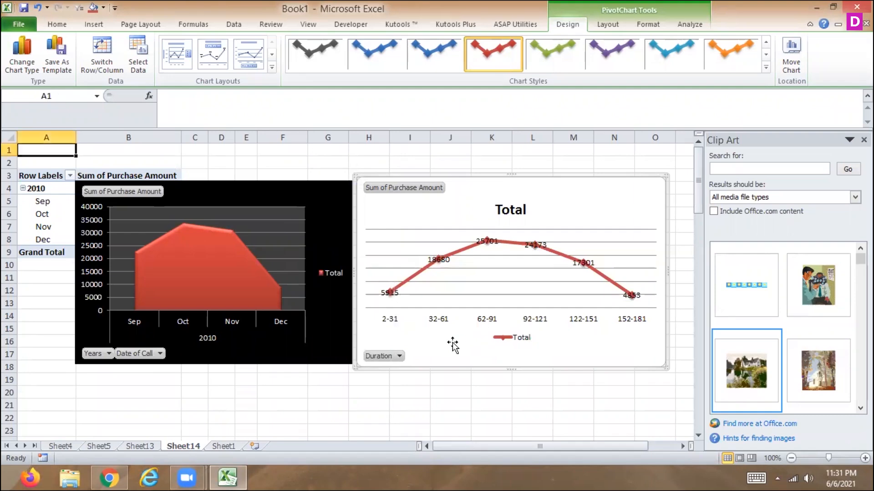